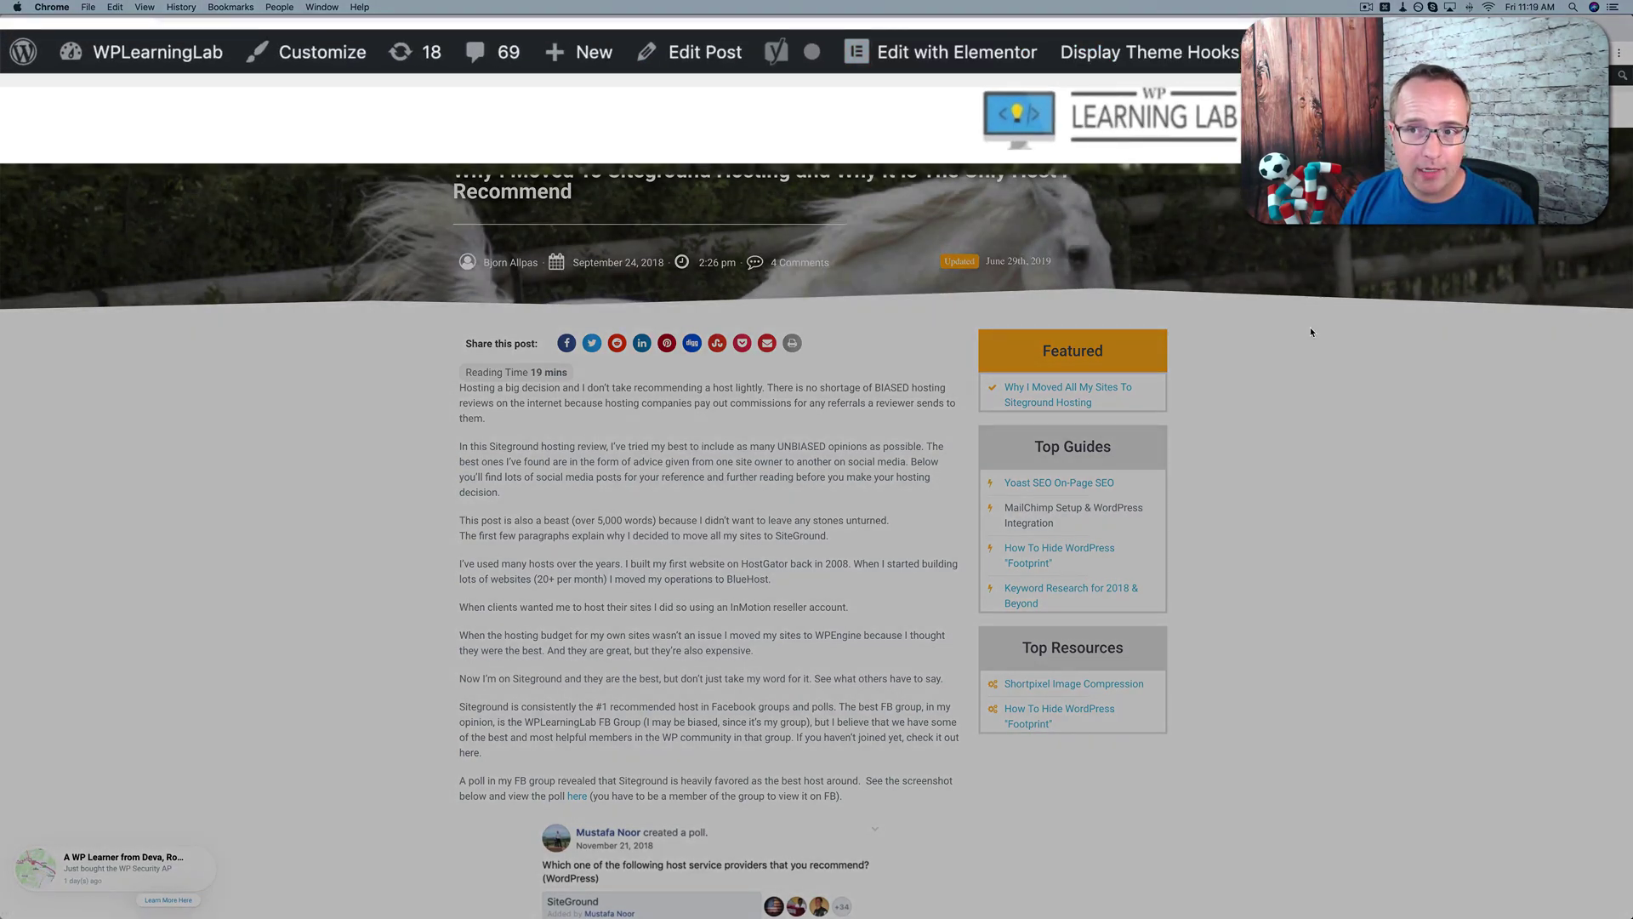
# Scroll the Siteground review post down and back up to preview the green progress bar.
pyautogui.scroll(-4, 1310, 327)
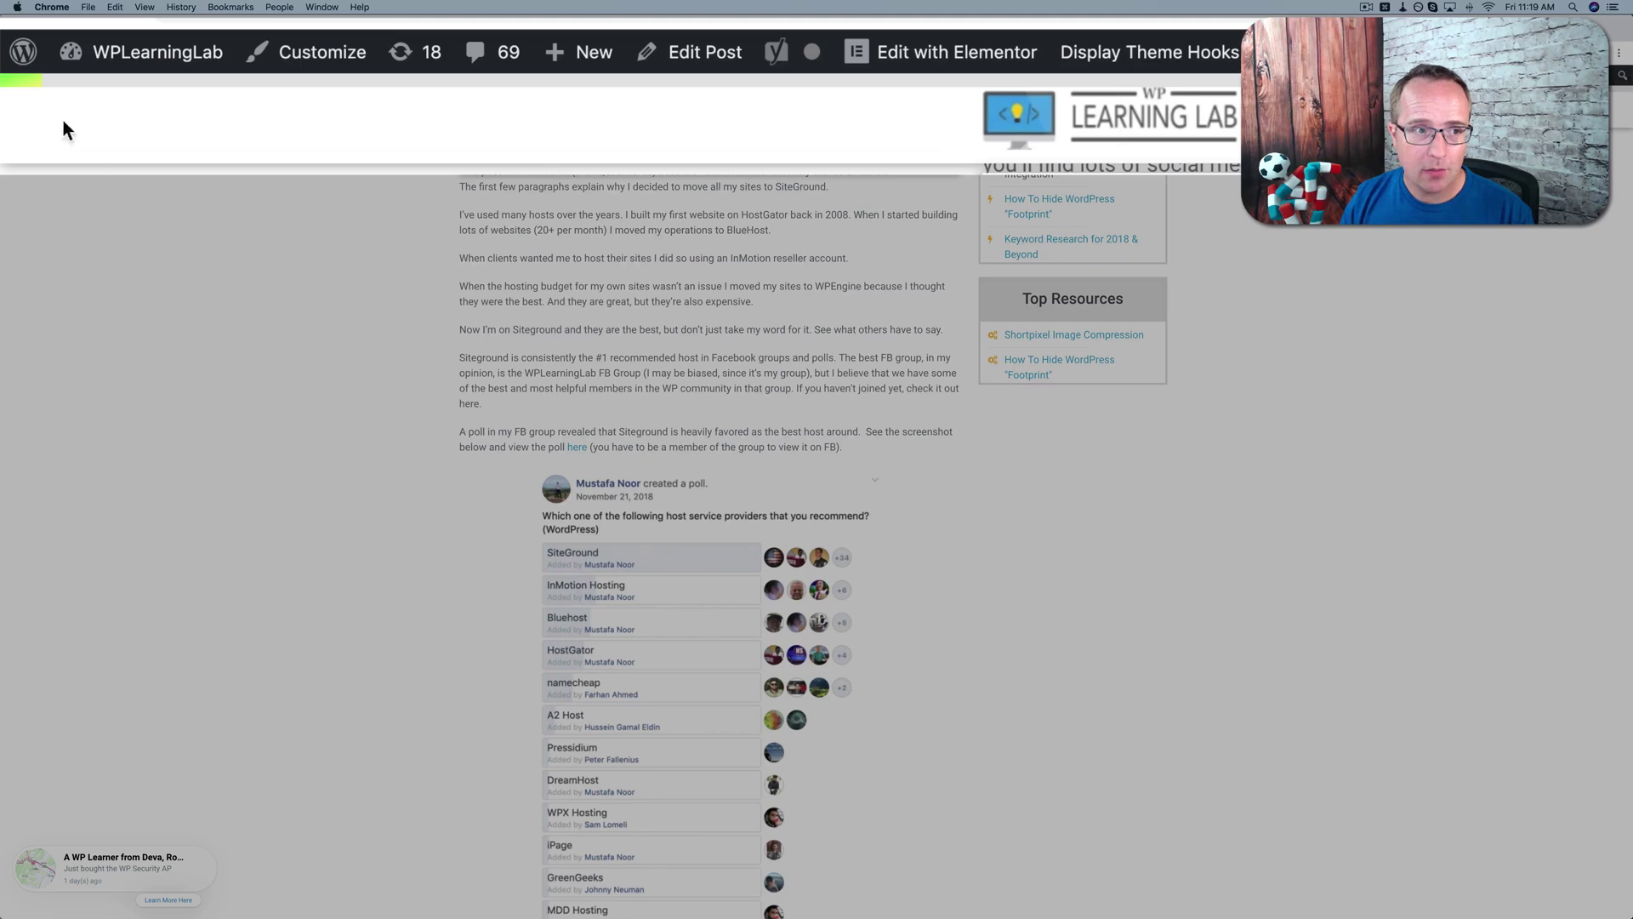
pyautogui.scroll(-4, 208, 365)
pyautogui.scroll(-15, 208, 366)
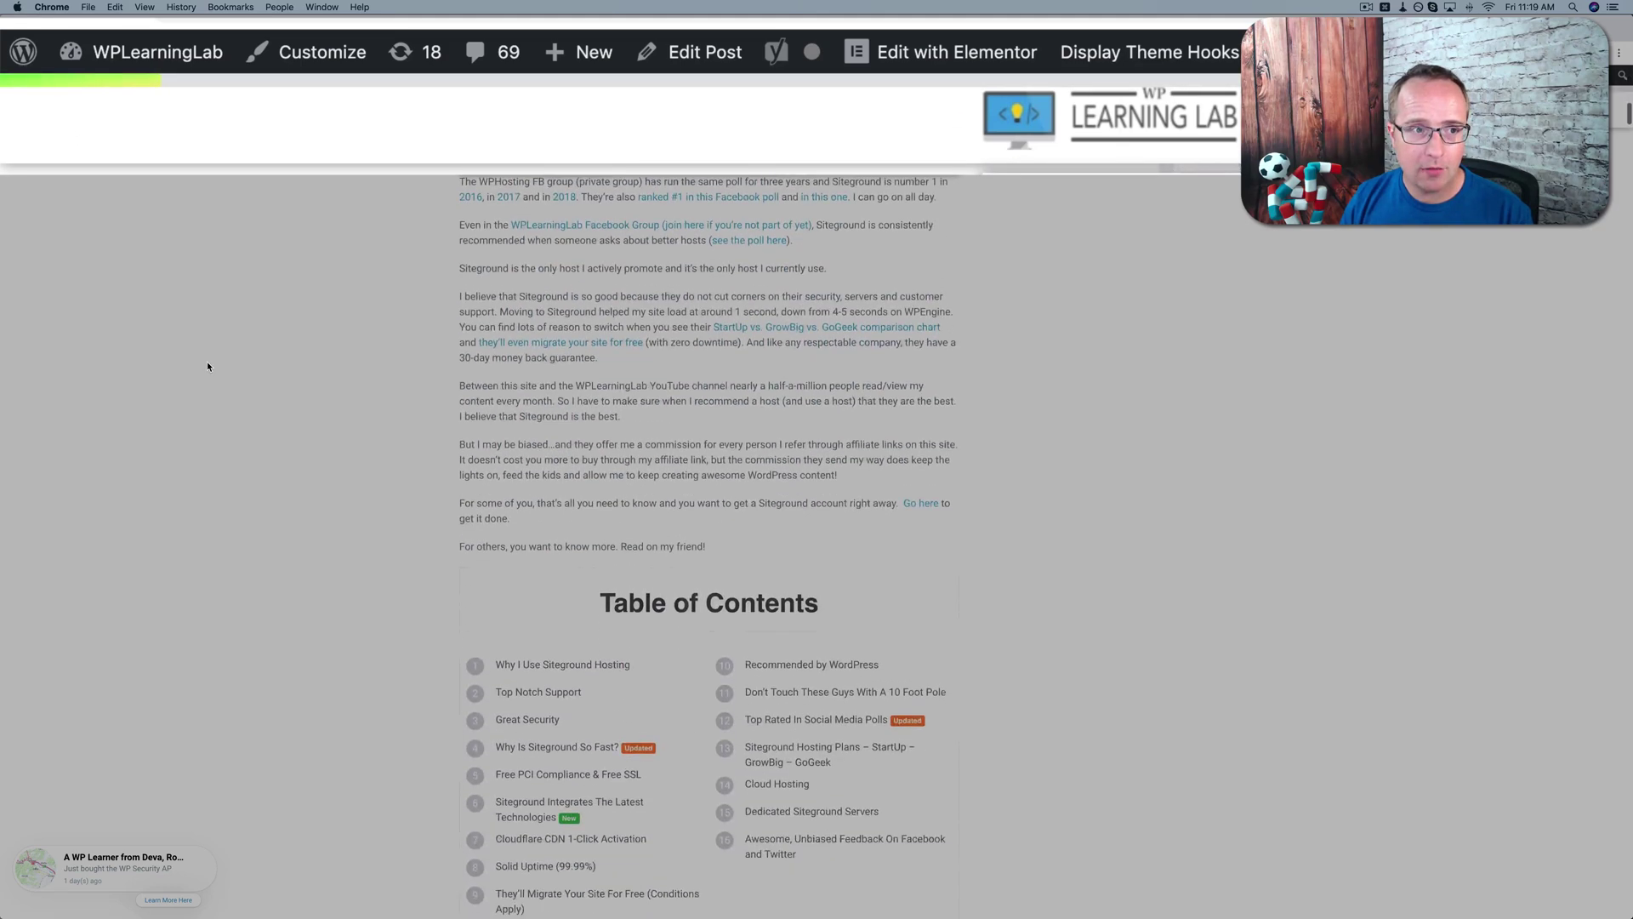
pyautogui.scroll(-20, 208, 366)
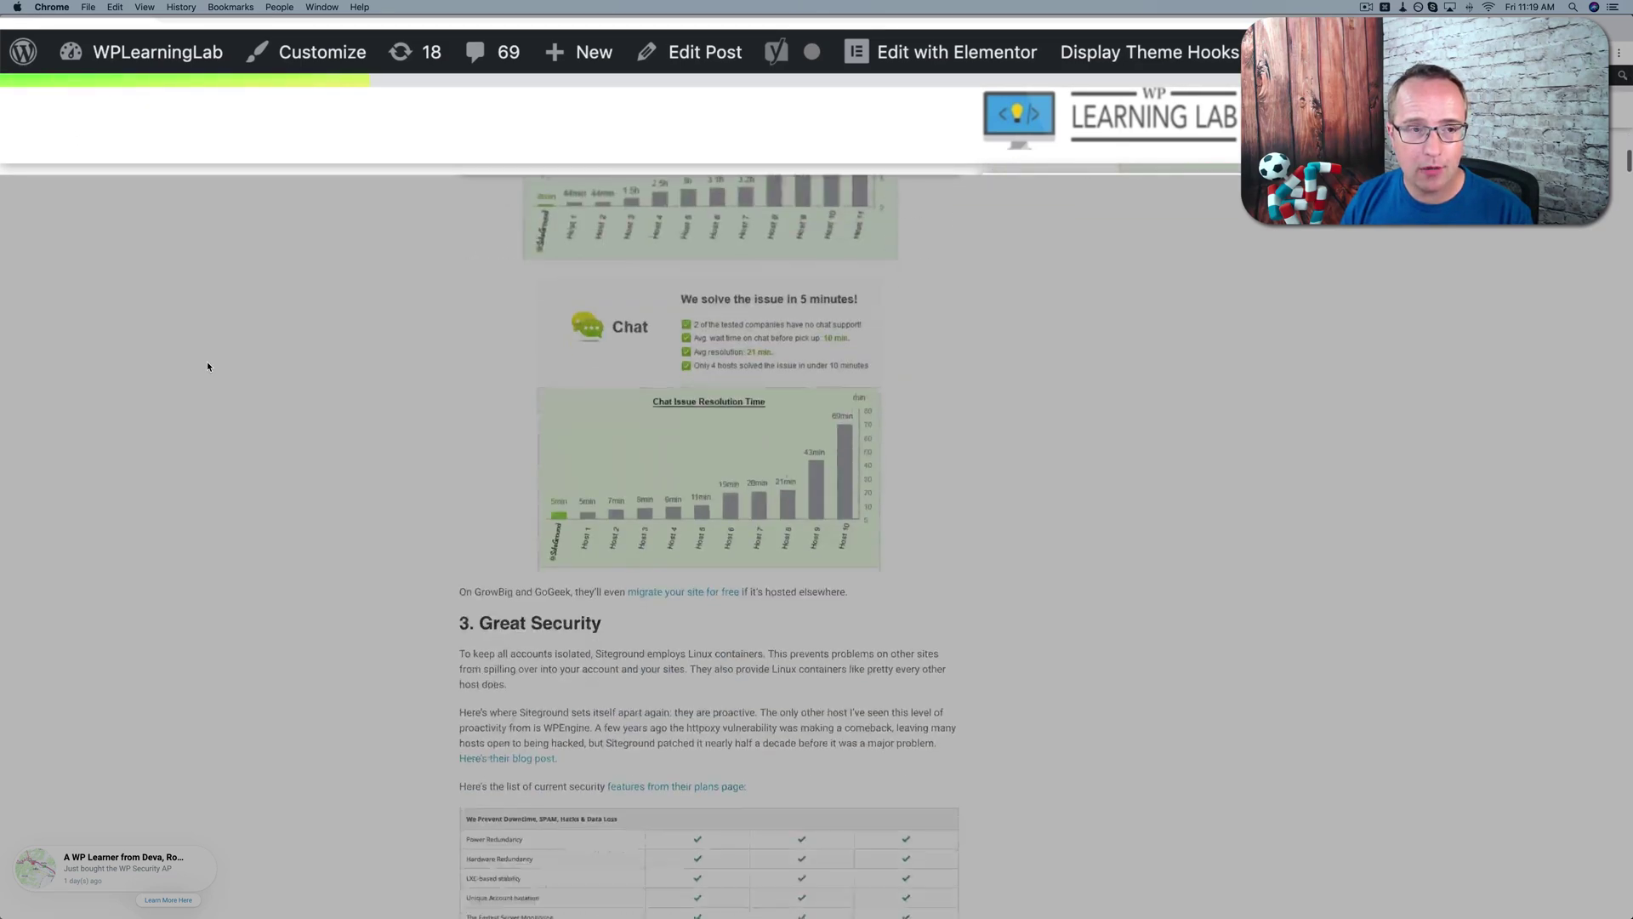
pyautogui.scroll(-15, 207, 366)
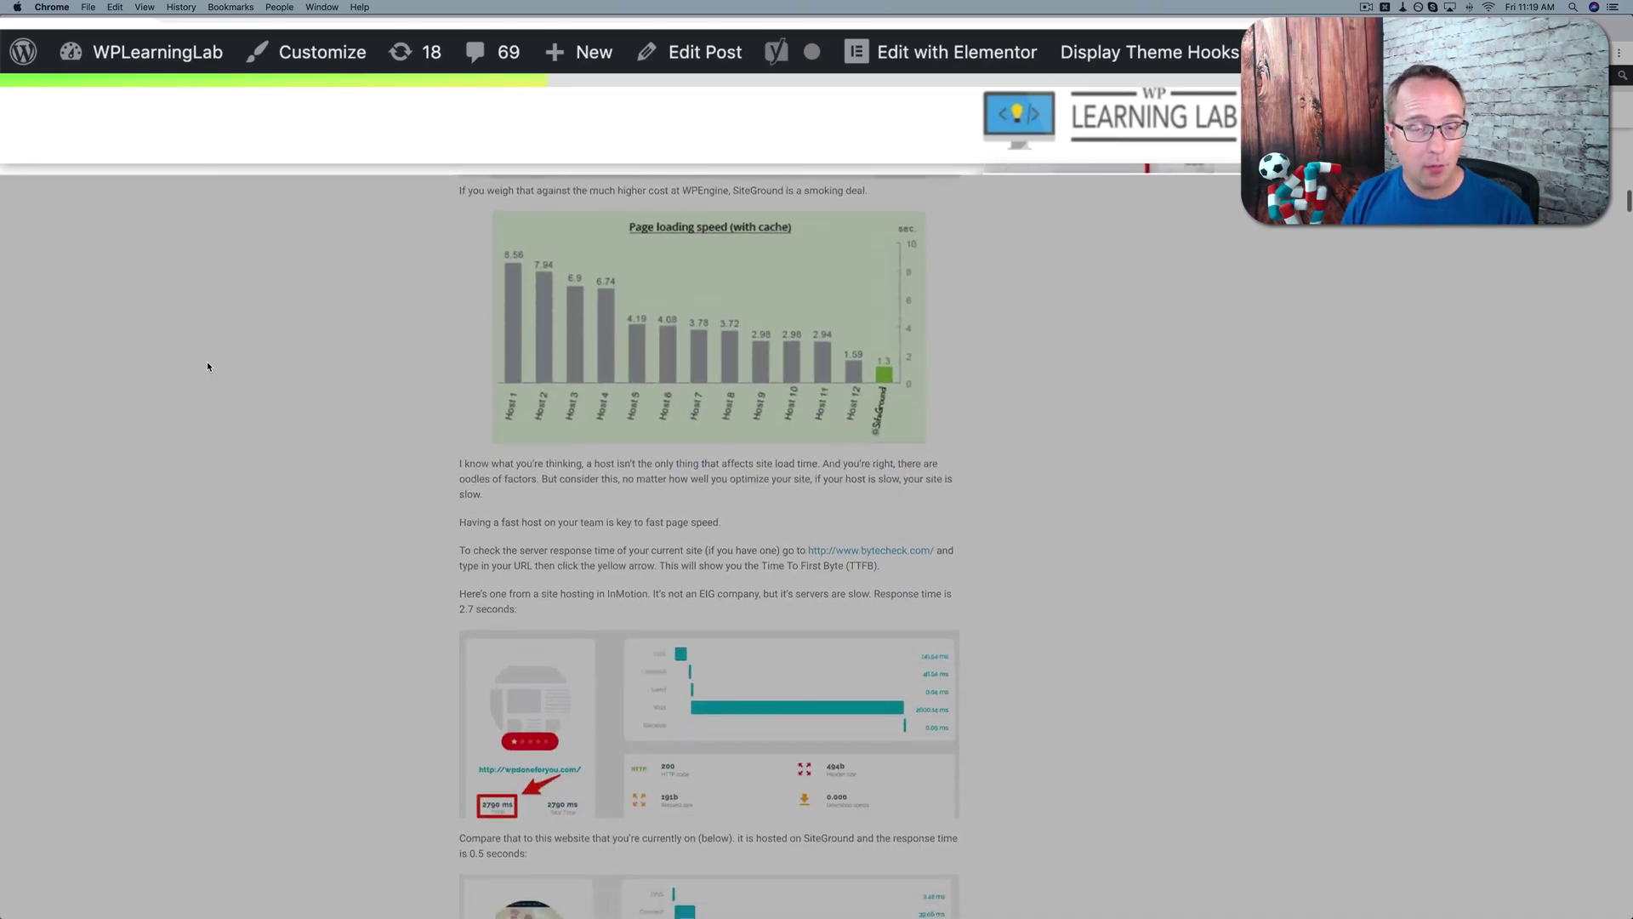
pyautogui.scroll(-5, 207, 361)
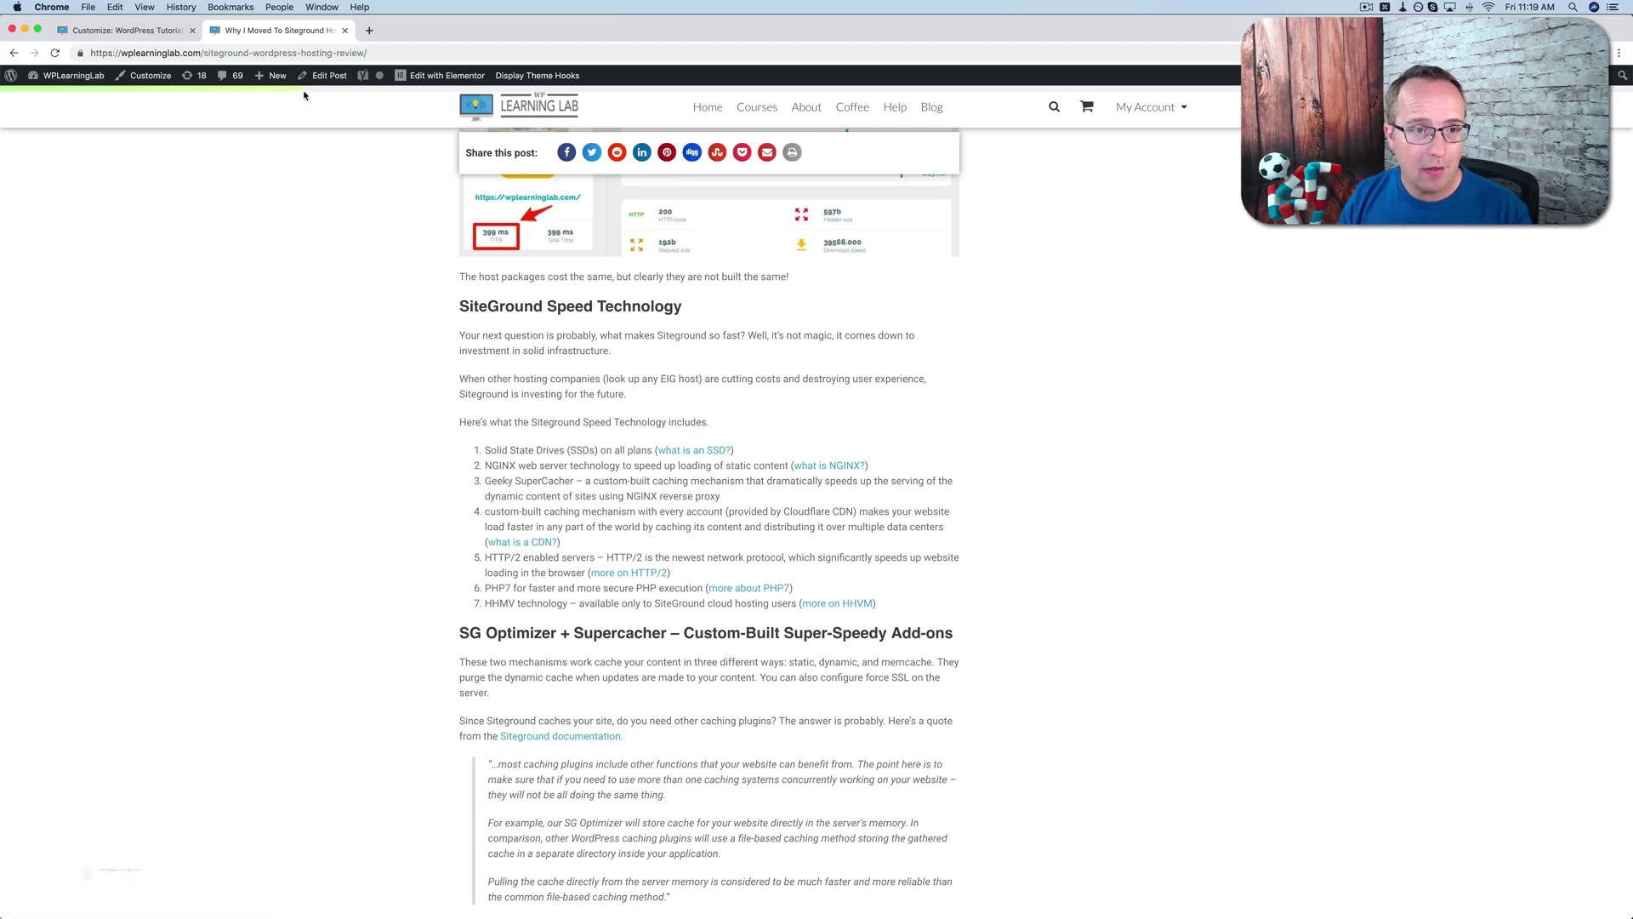
pyautogui.scroll(15, 345, 265)
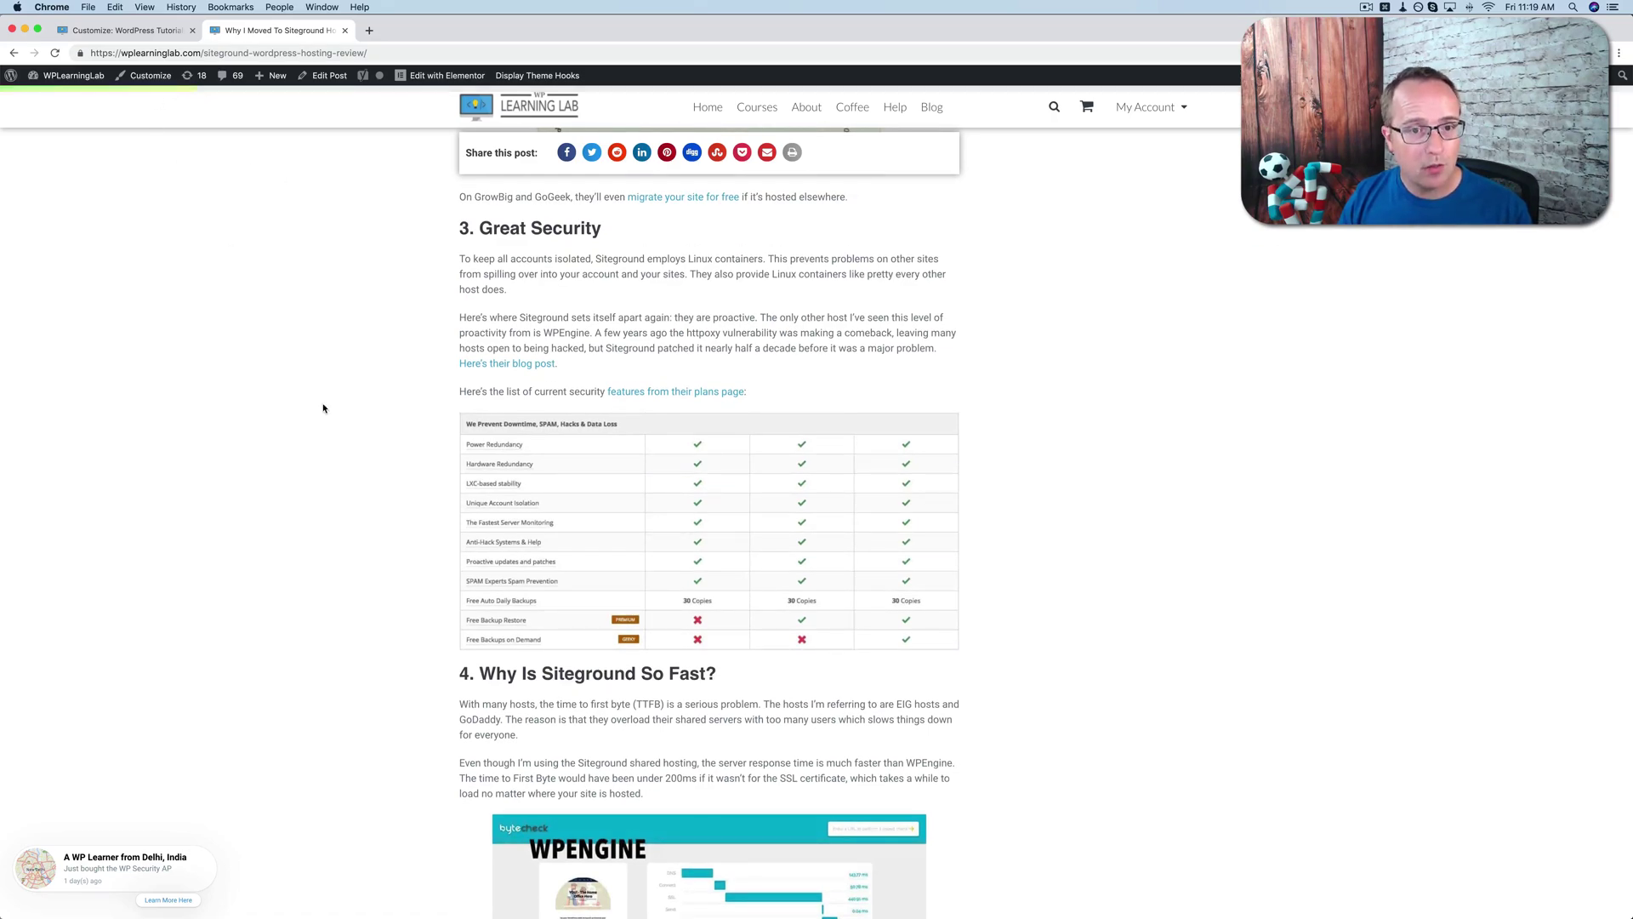
pyautogui.scroll(20, 324, 408)
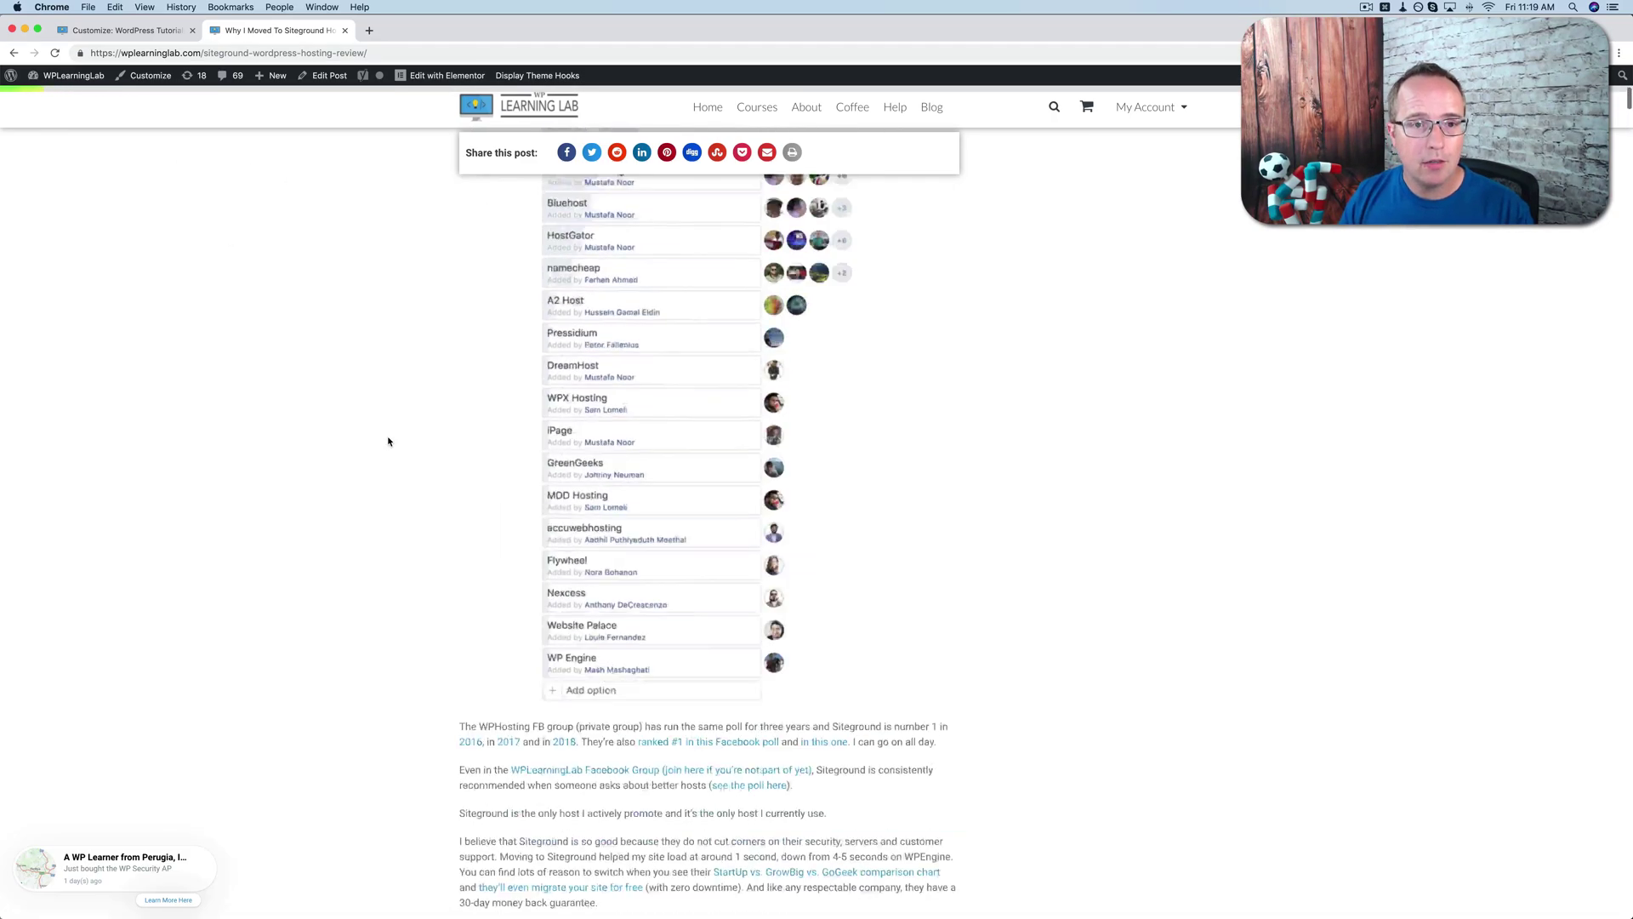
pyautogui.scroll(10, 388, 441)
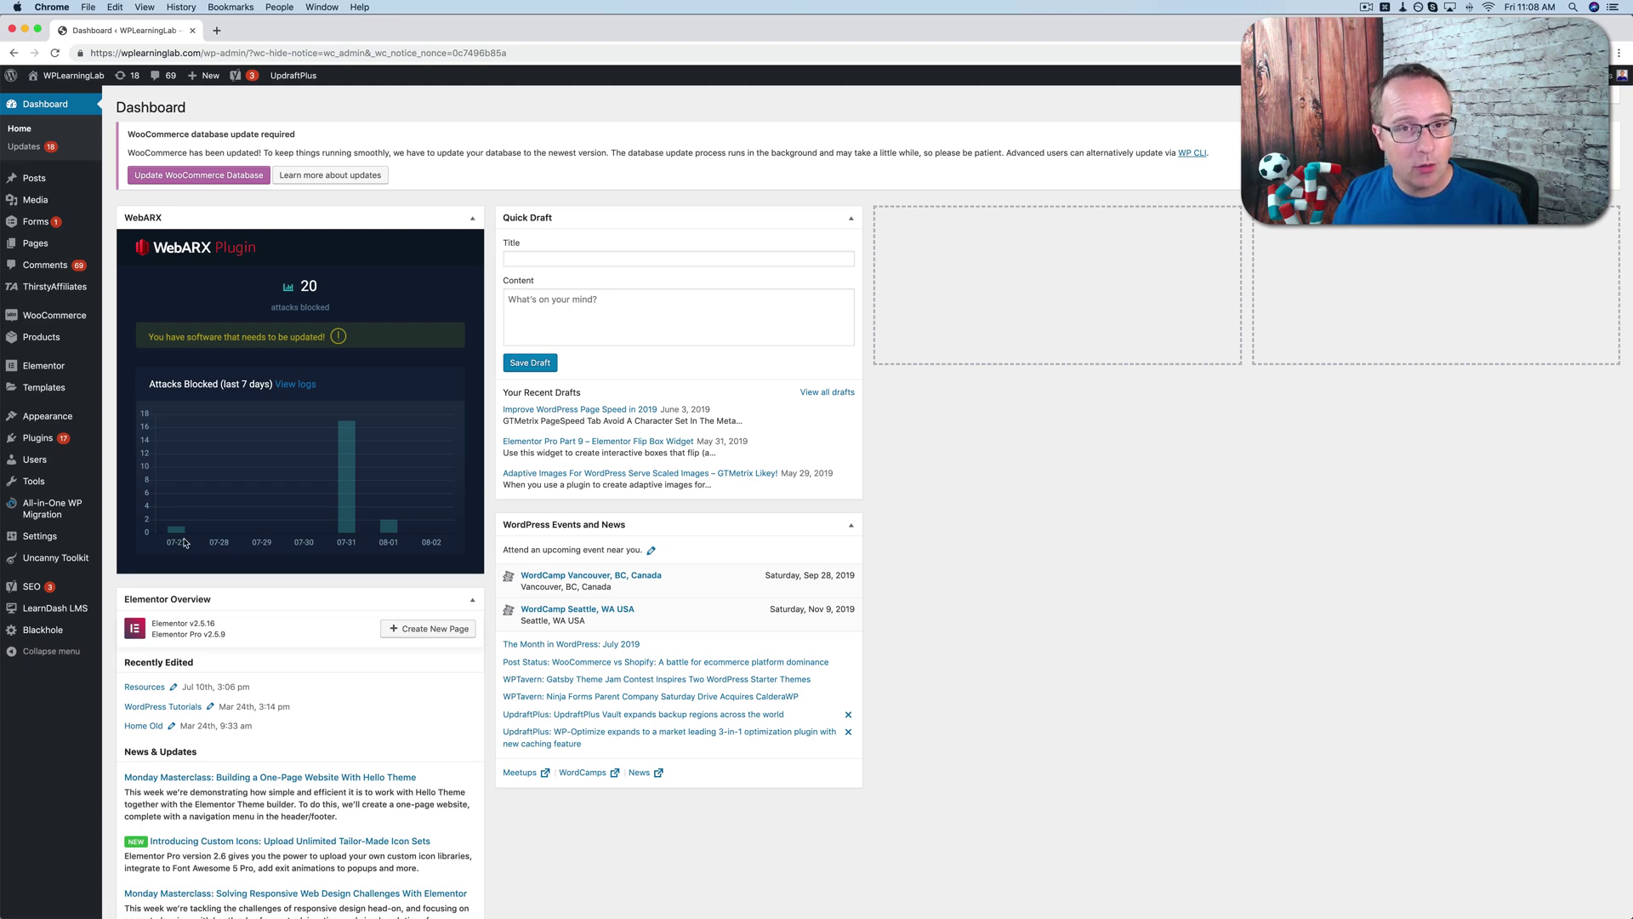
# Go to Plugins > Add New in the admin sidebar.
pyautogui.moveTo(82, 440)
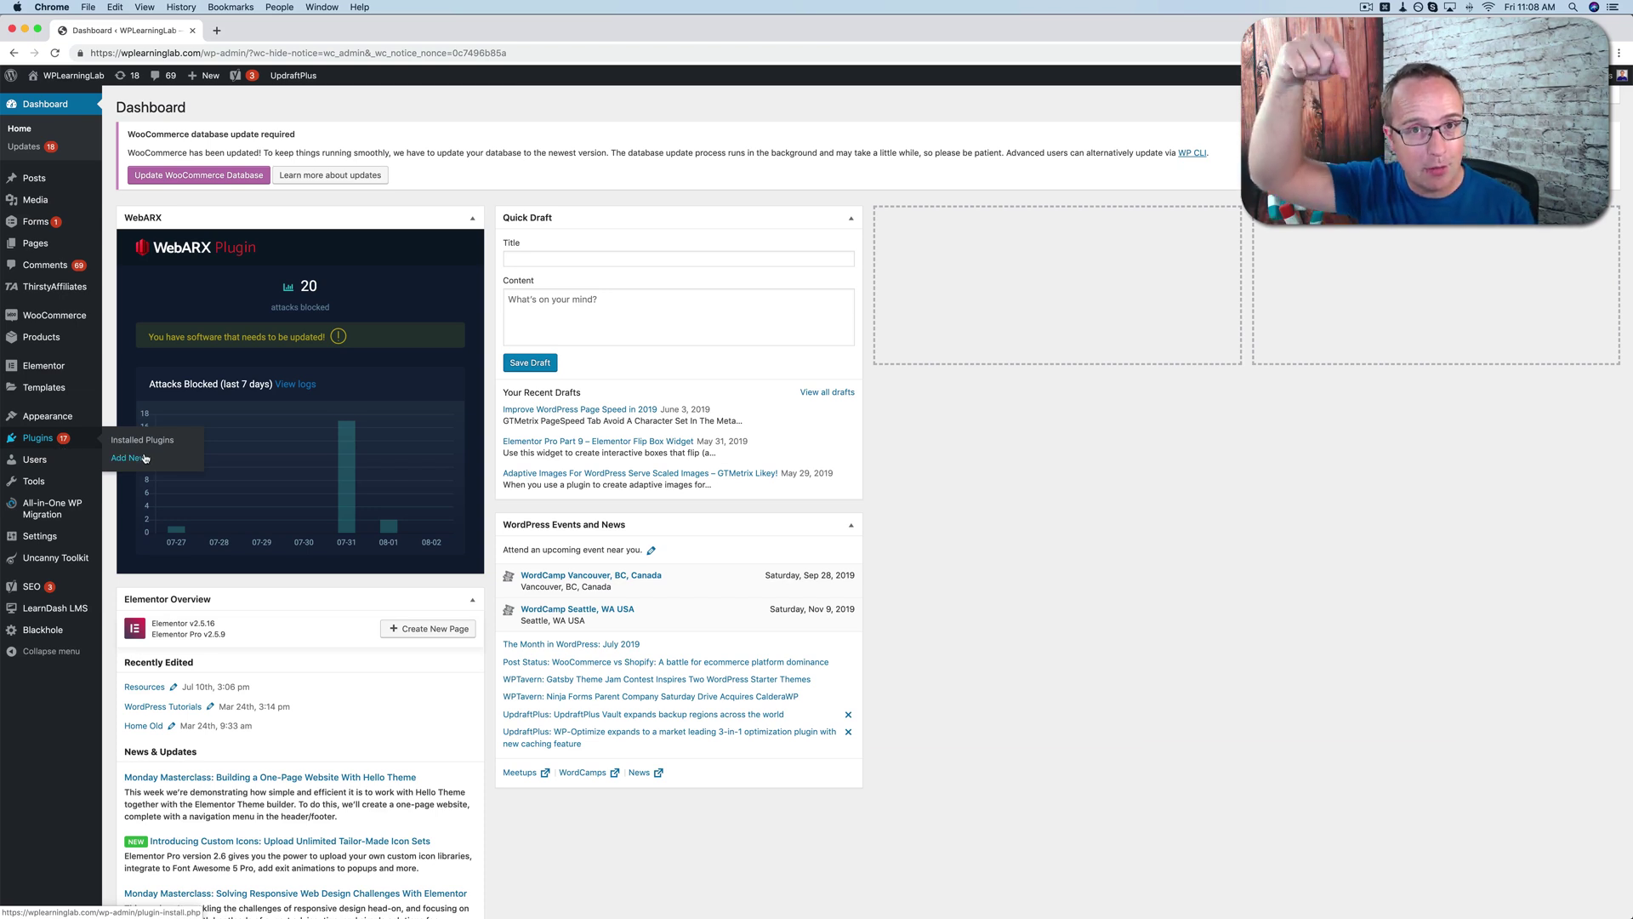
pyautogui.click(125, 460)
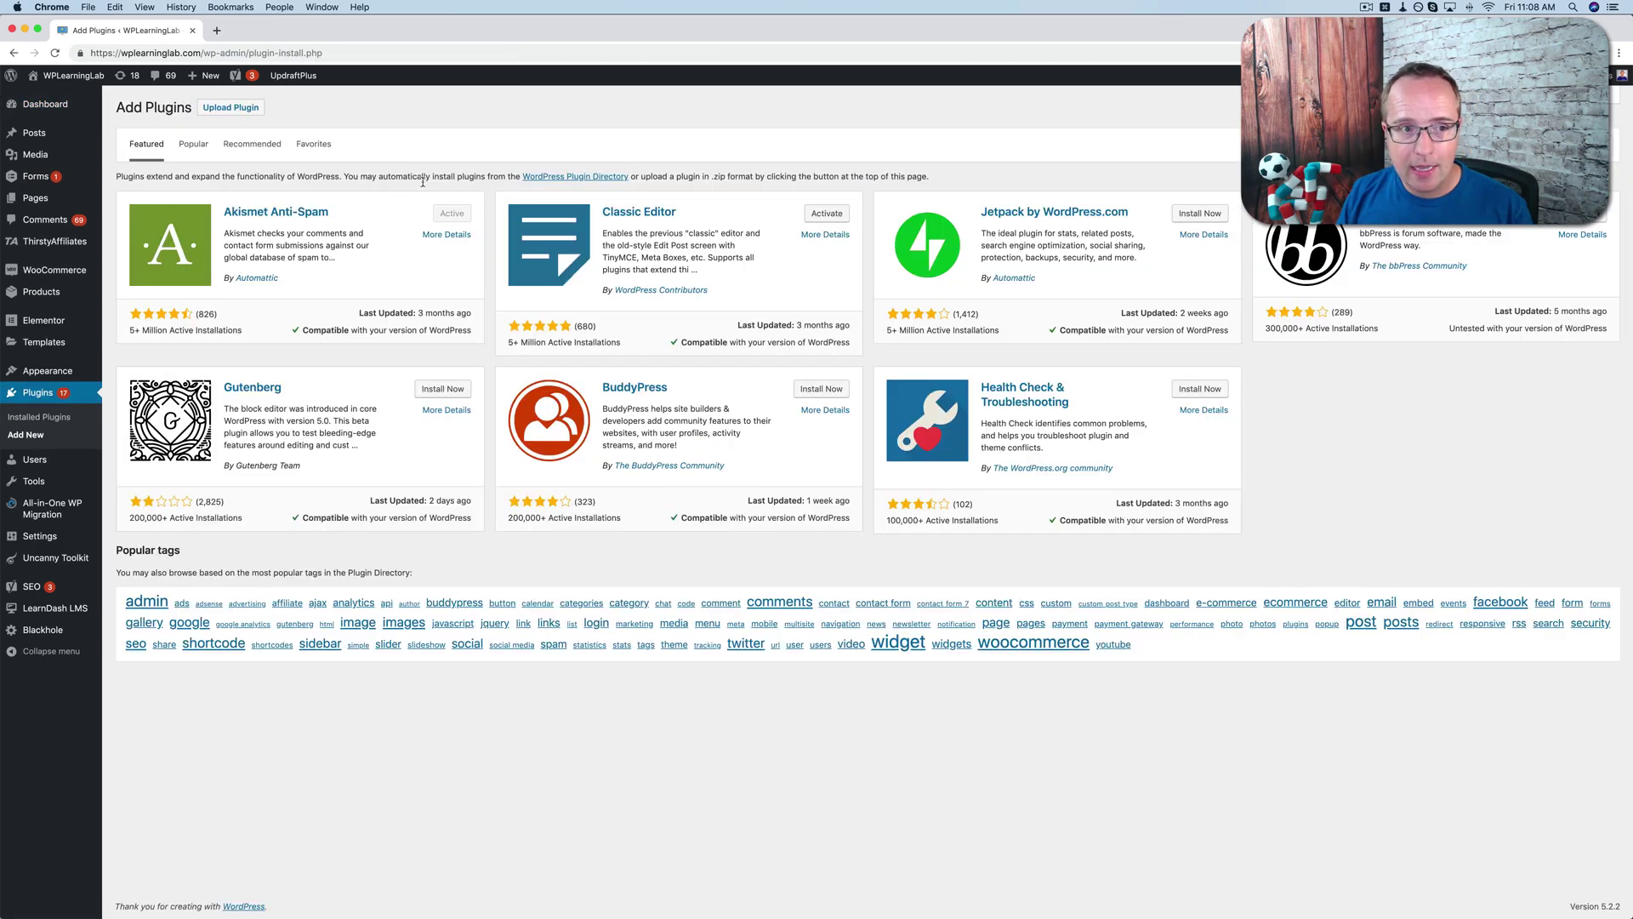
# Search plugins for 'read m', then install and activate Read Meter – Reading Time & Progress Bar.
pyautogui.click(1514, 144)
pyautogui.write('read m')
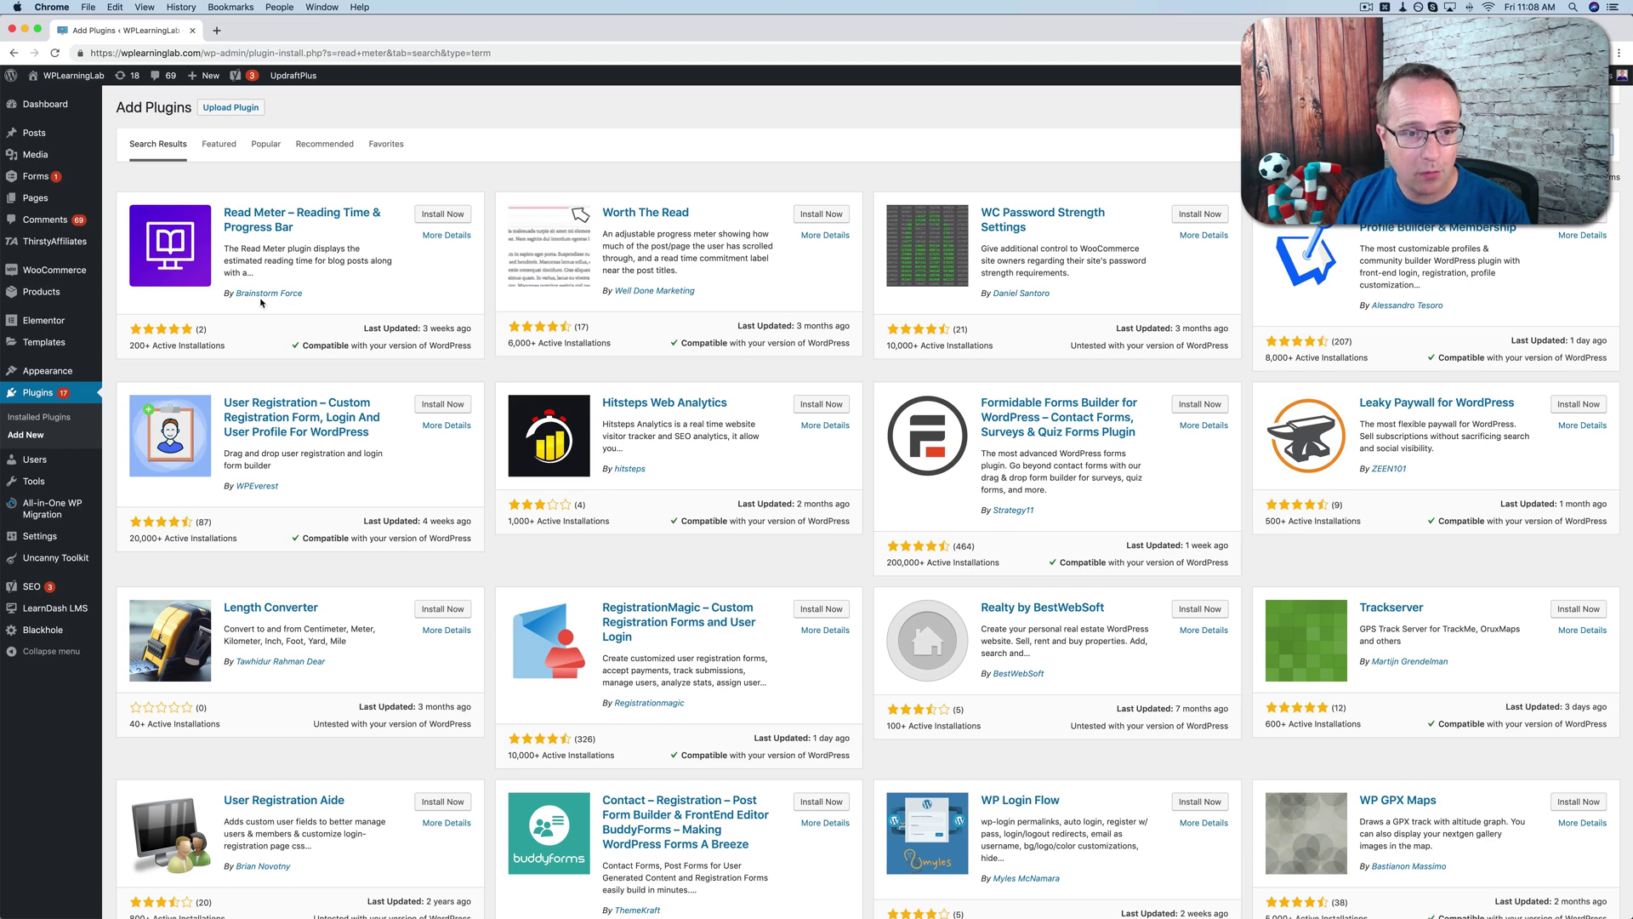
pyautogui.click(440, 219)
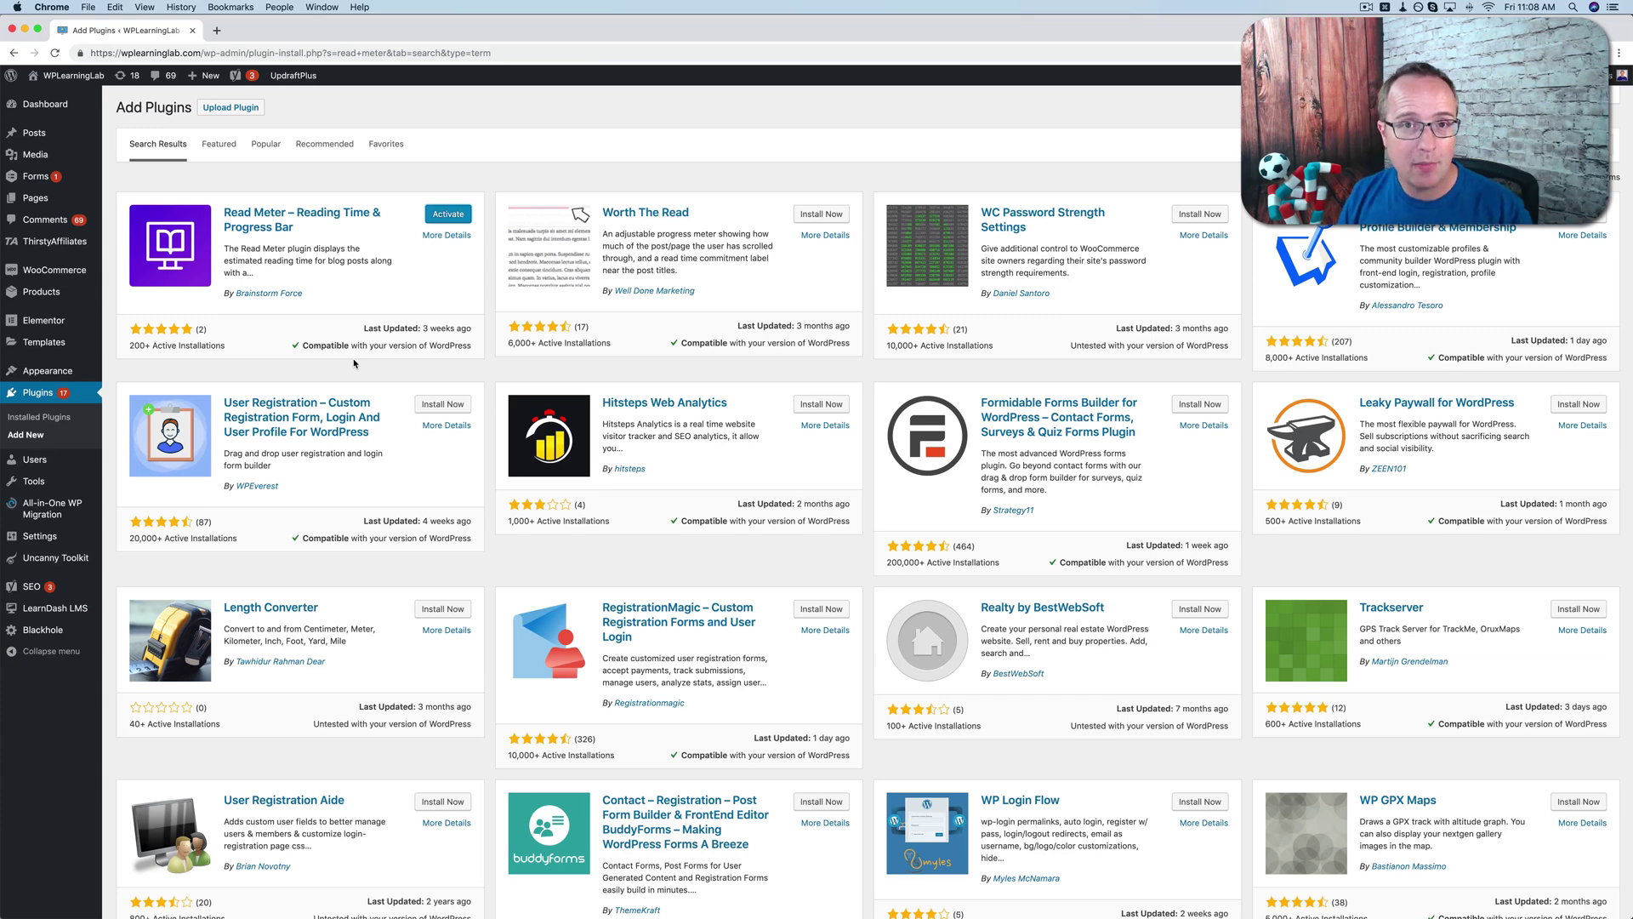
pyautogui.click(450, 215)
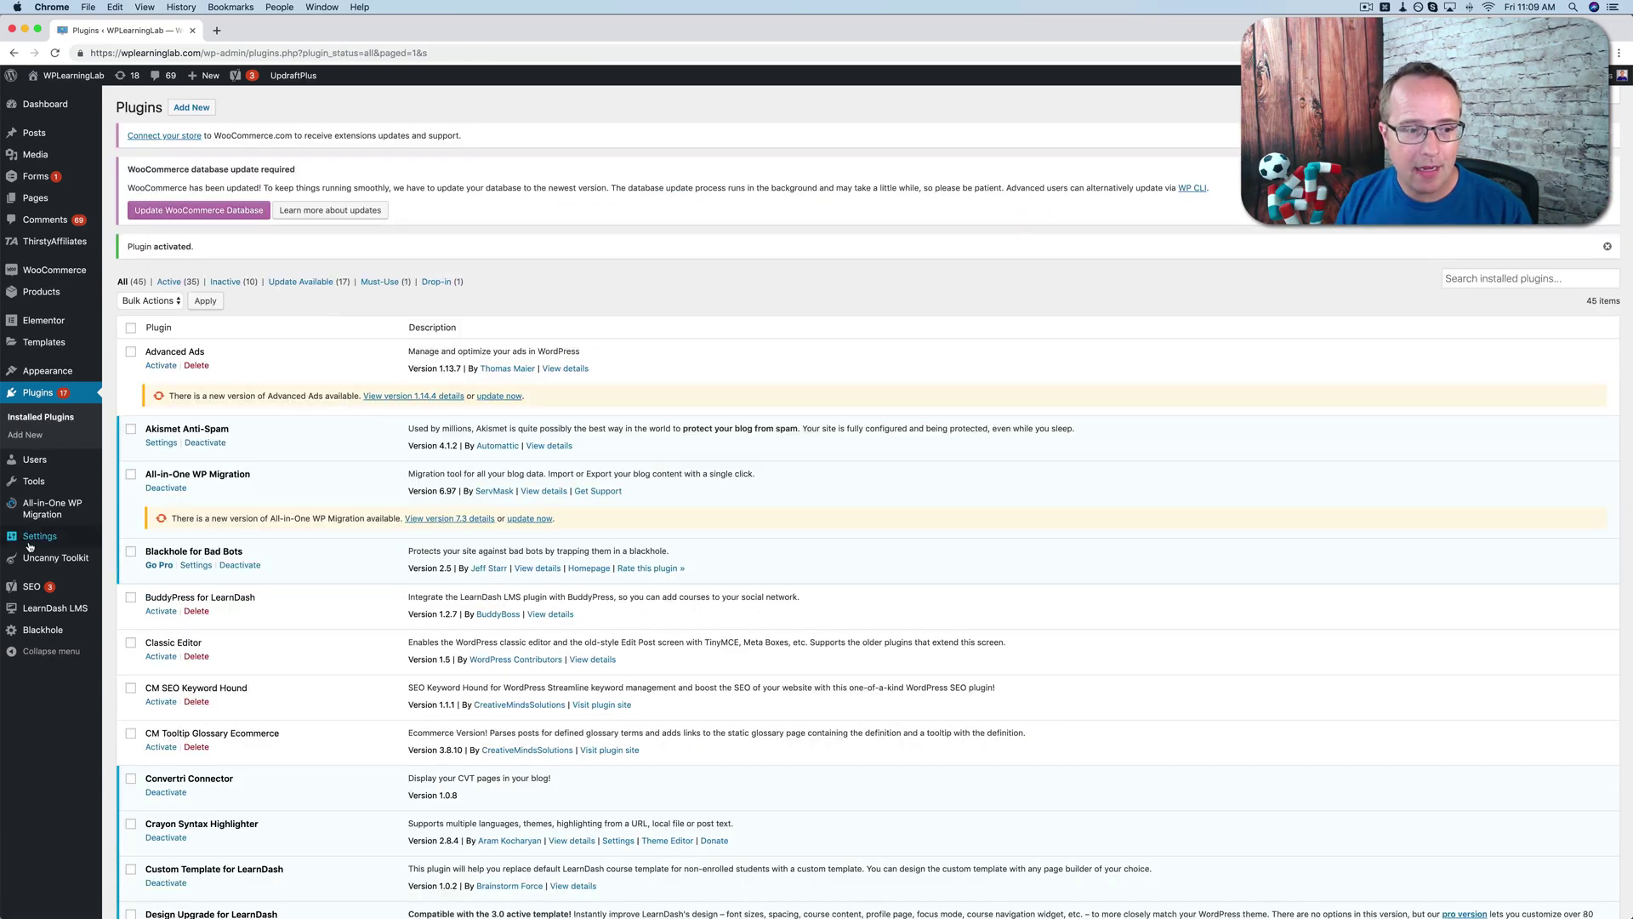
# Open Settings > Read Meter and open the live site in a new tab.
pyautogui.moveTo(26, 548)
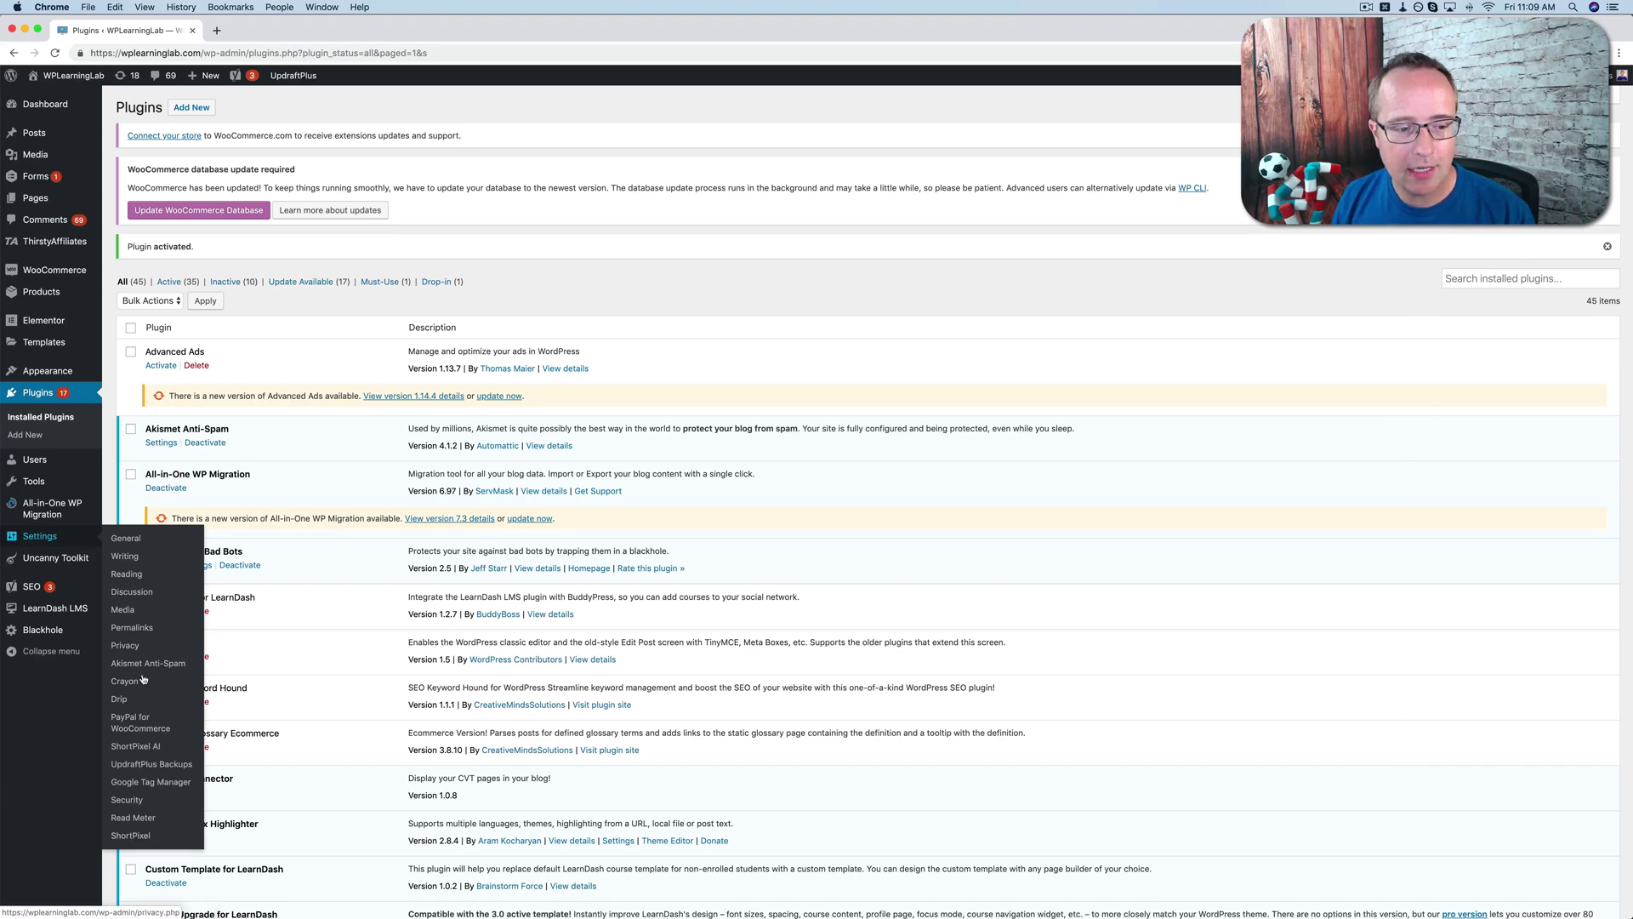
pyautogui.click(137, 818)
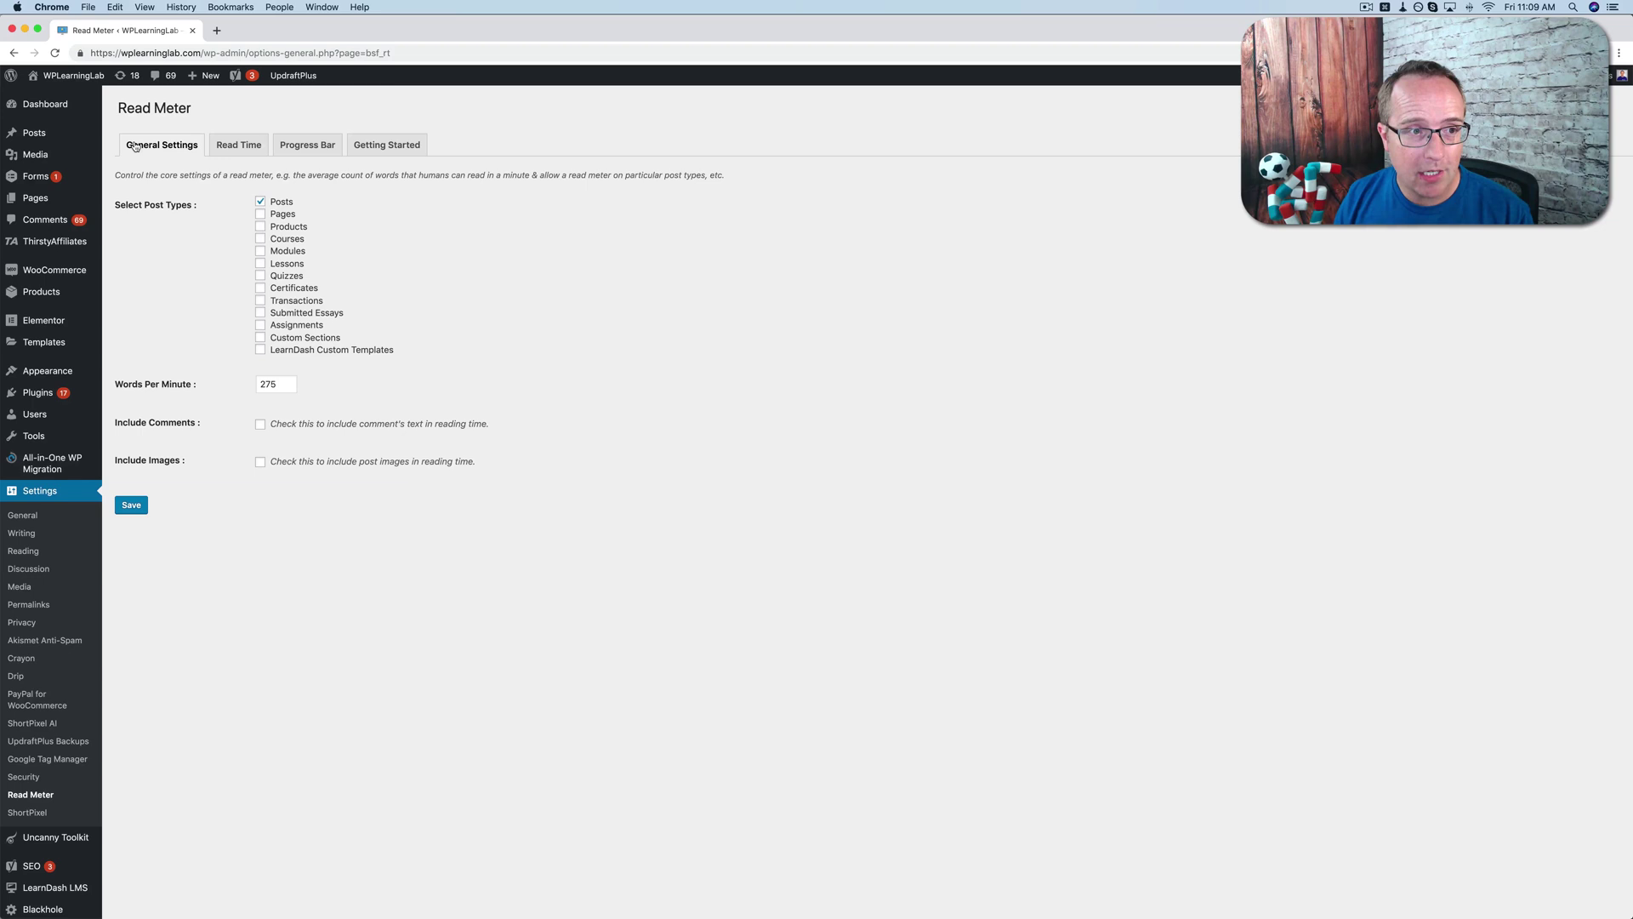
pyautogui.keyDown('super'); pyautogui.click(49, 99); pyautogui.keyUp('super')
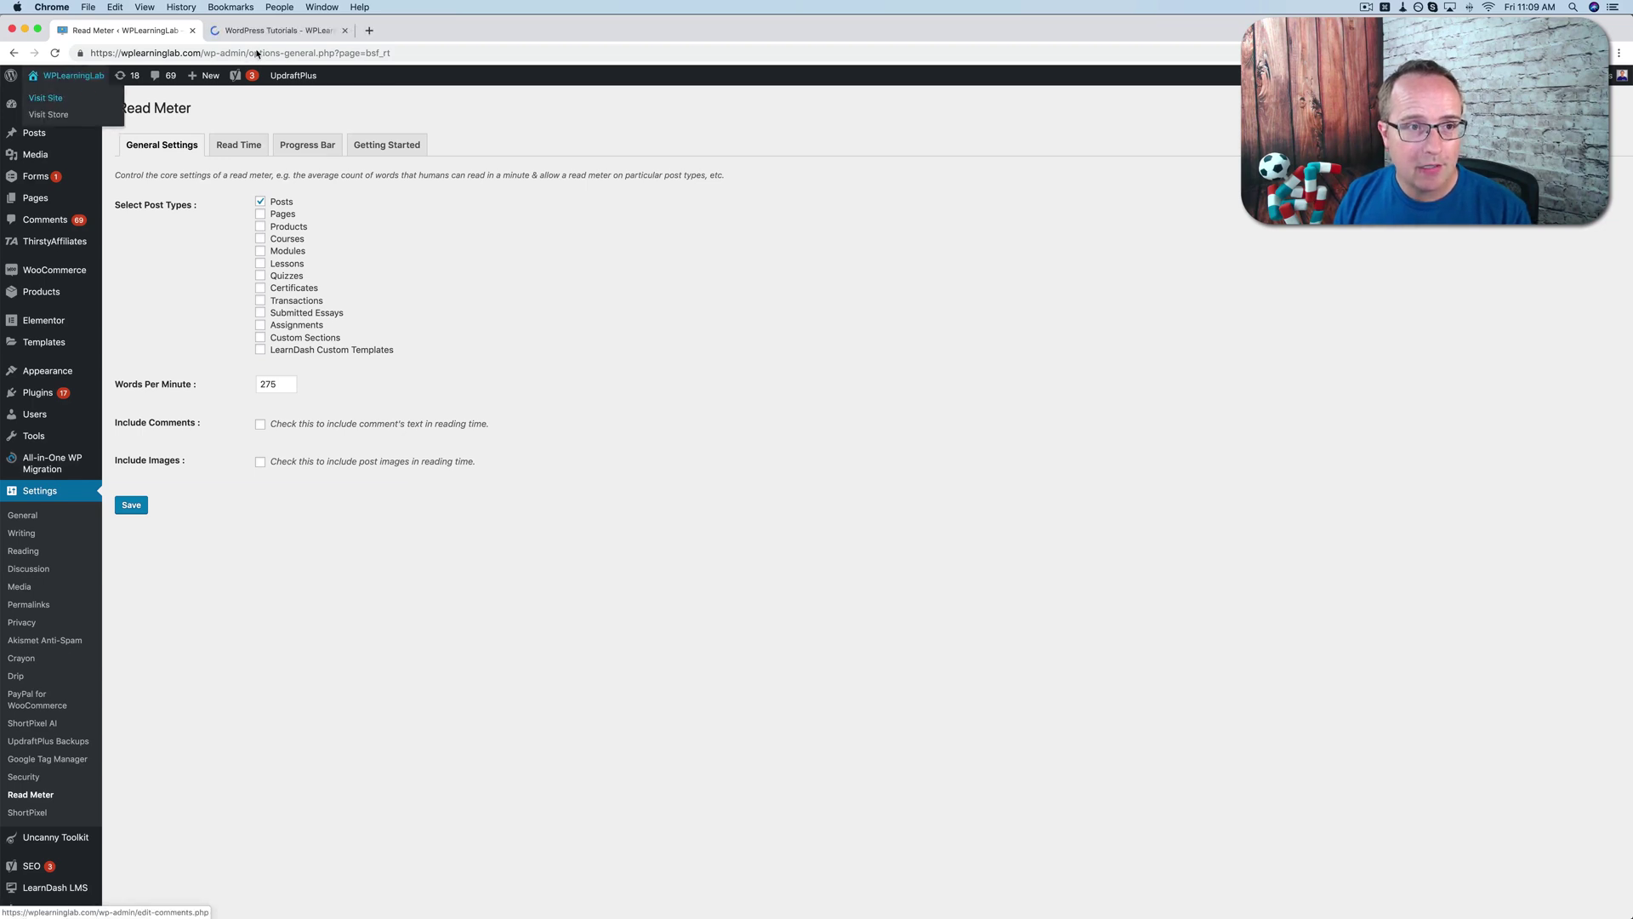
pyautogui.click(299, 34)
# Open the Siteground review post from the blog and note its 'Reading Time 16 mins' label.
pyautogui.click(932, 109)
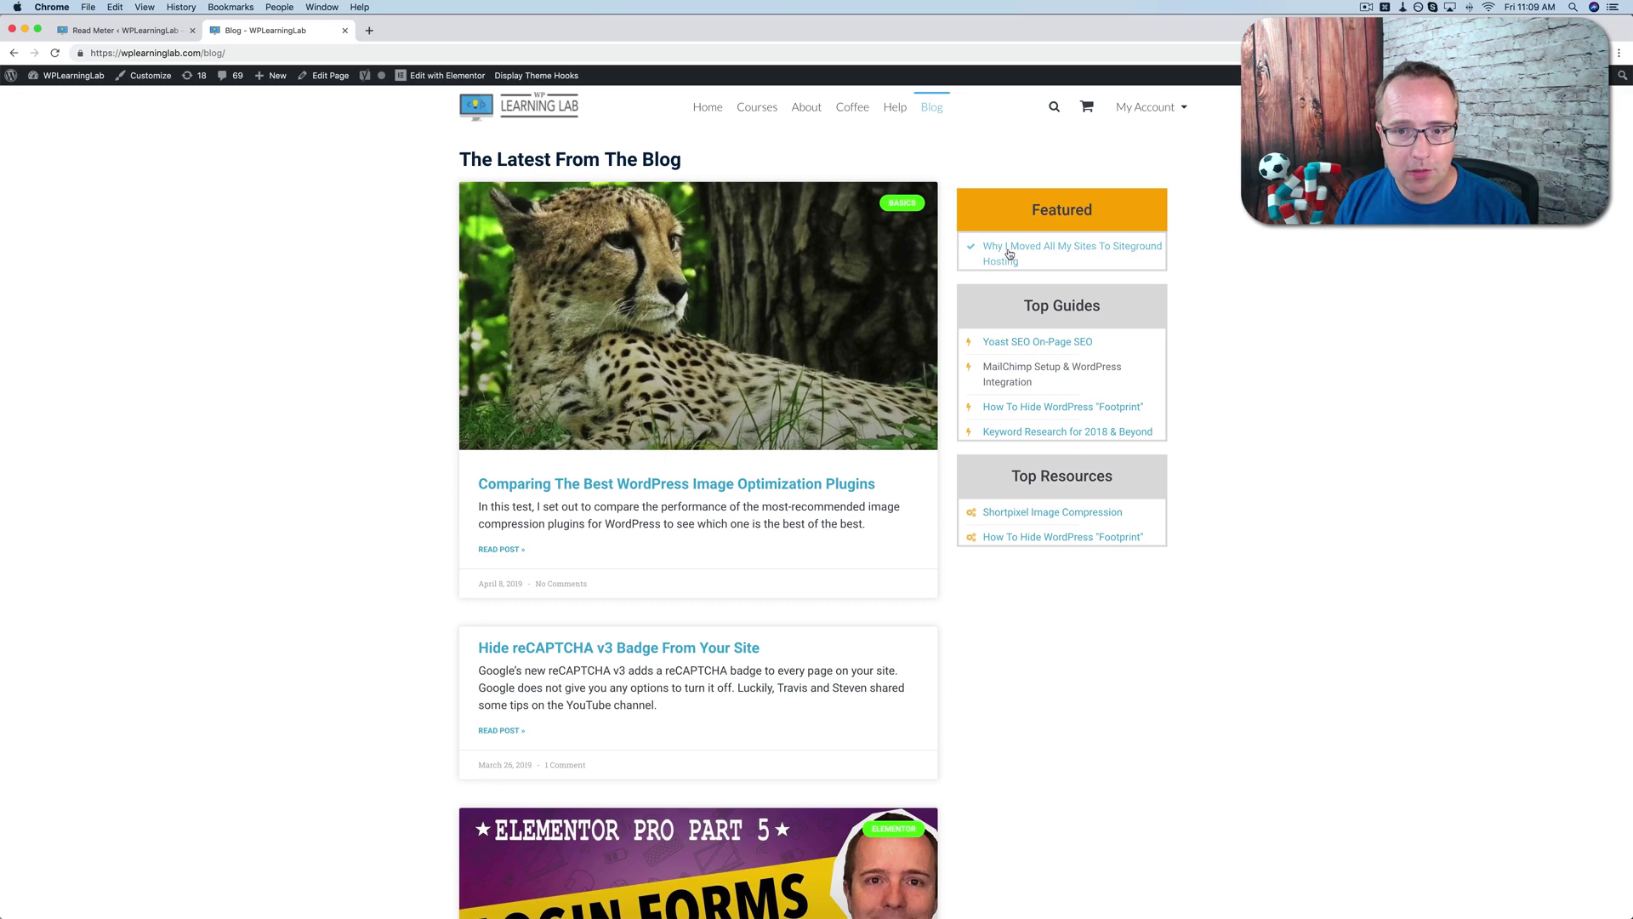
pyautogui.click(1010, 252)
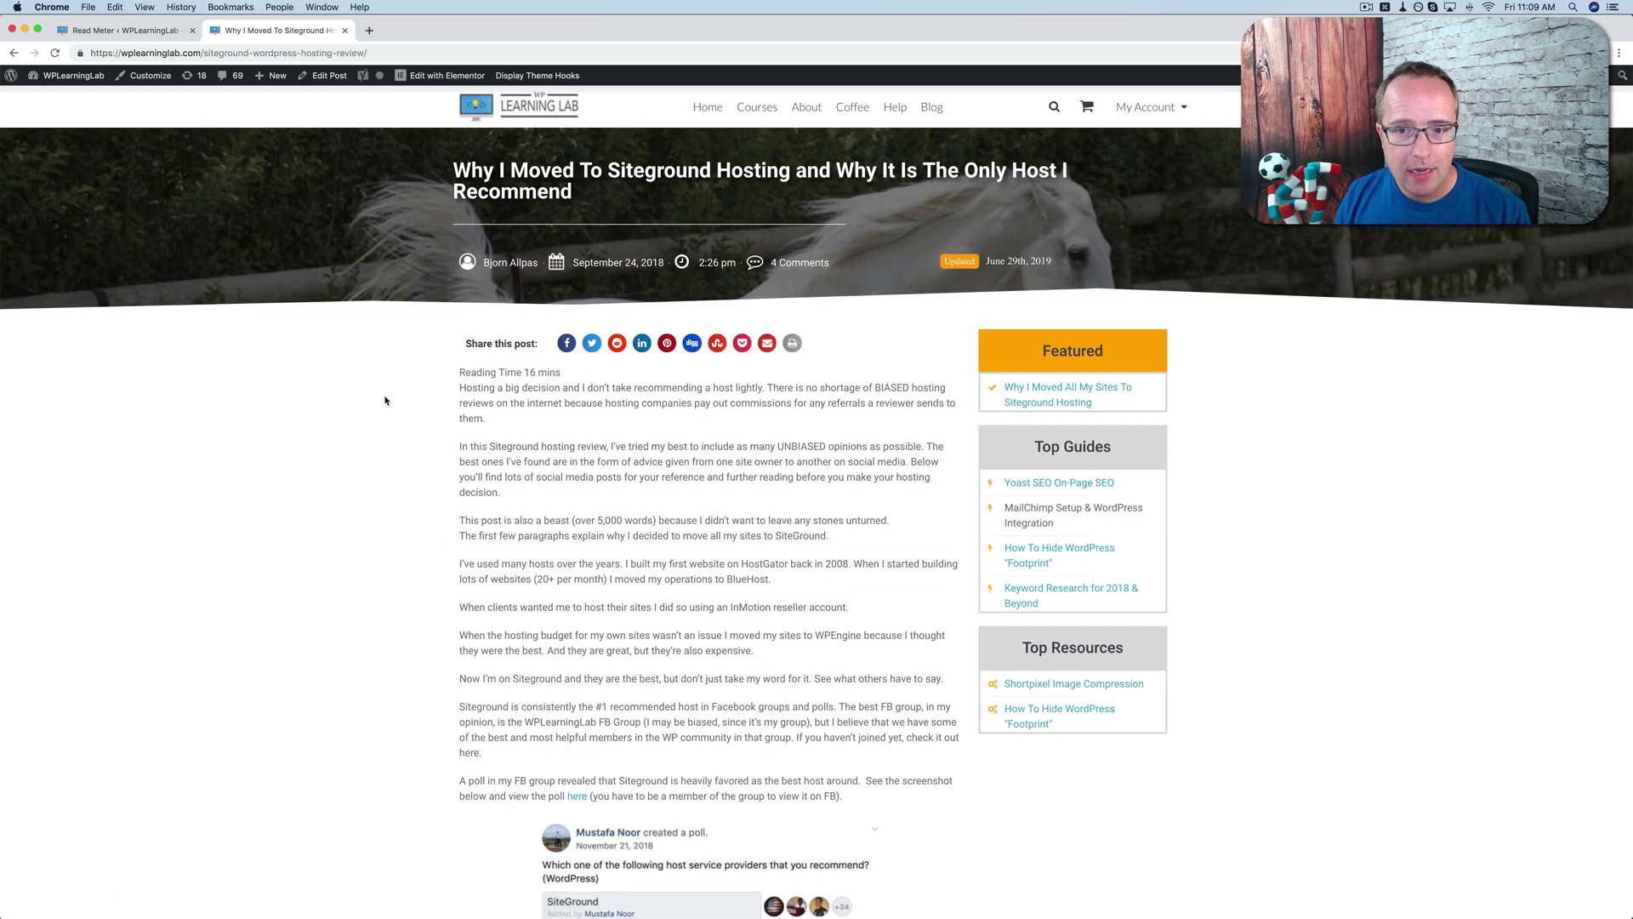
pyautogui.scroll(-1, 385, 401)
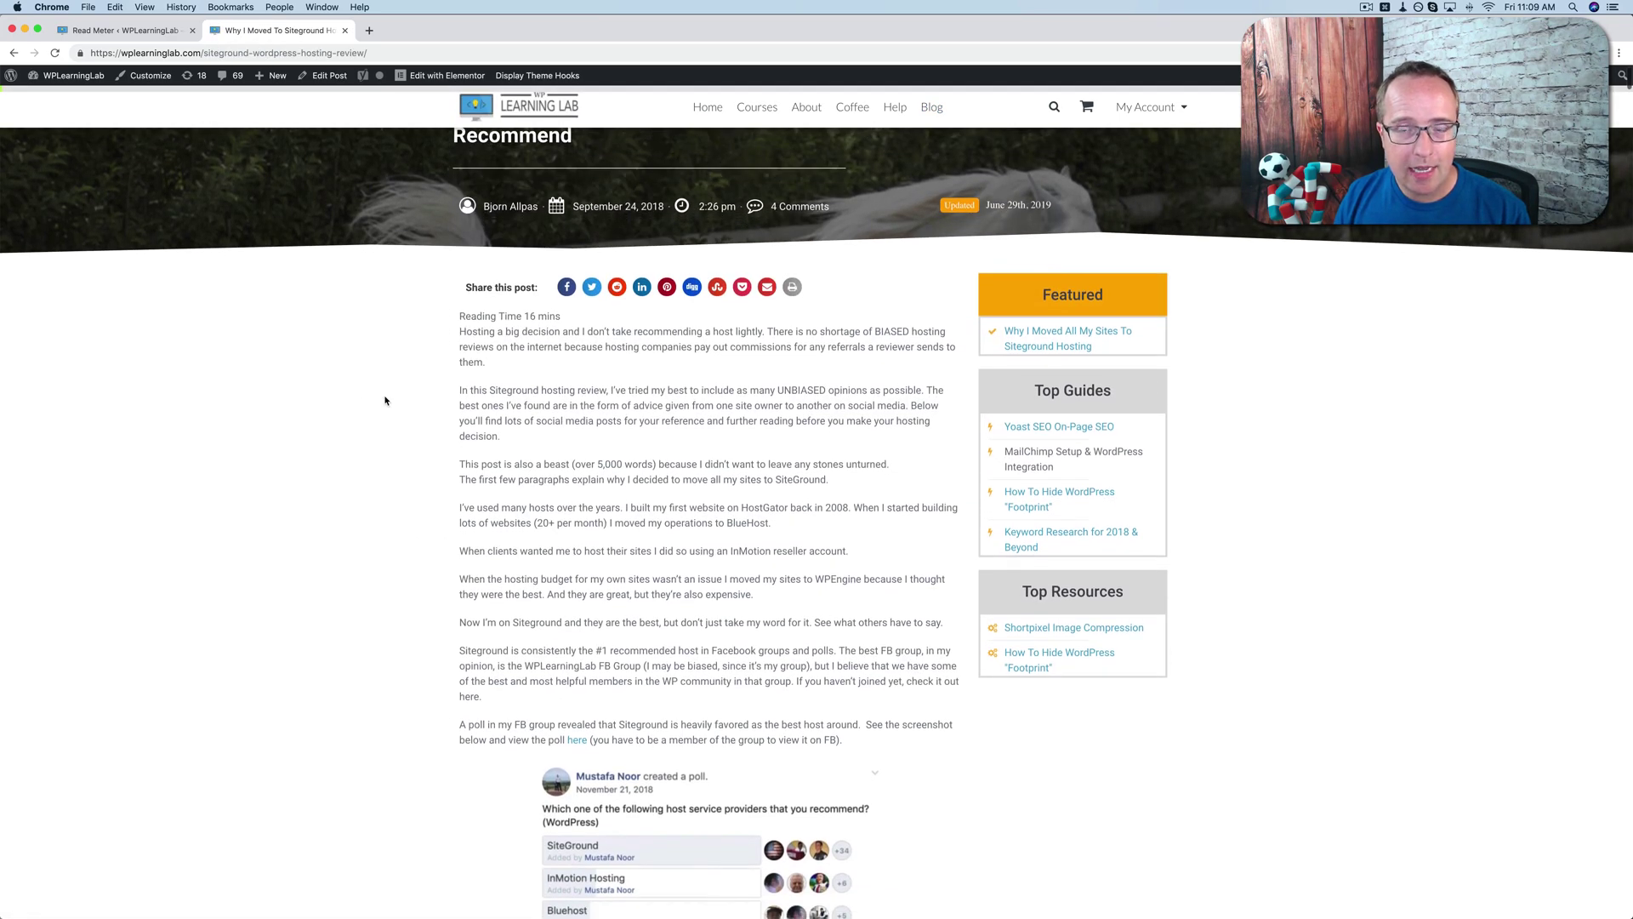
pyautogui.scroll(1, 385, 401)
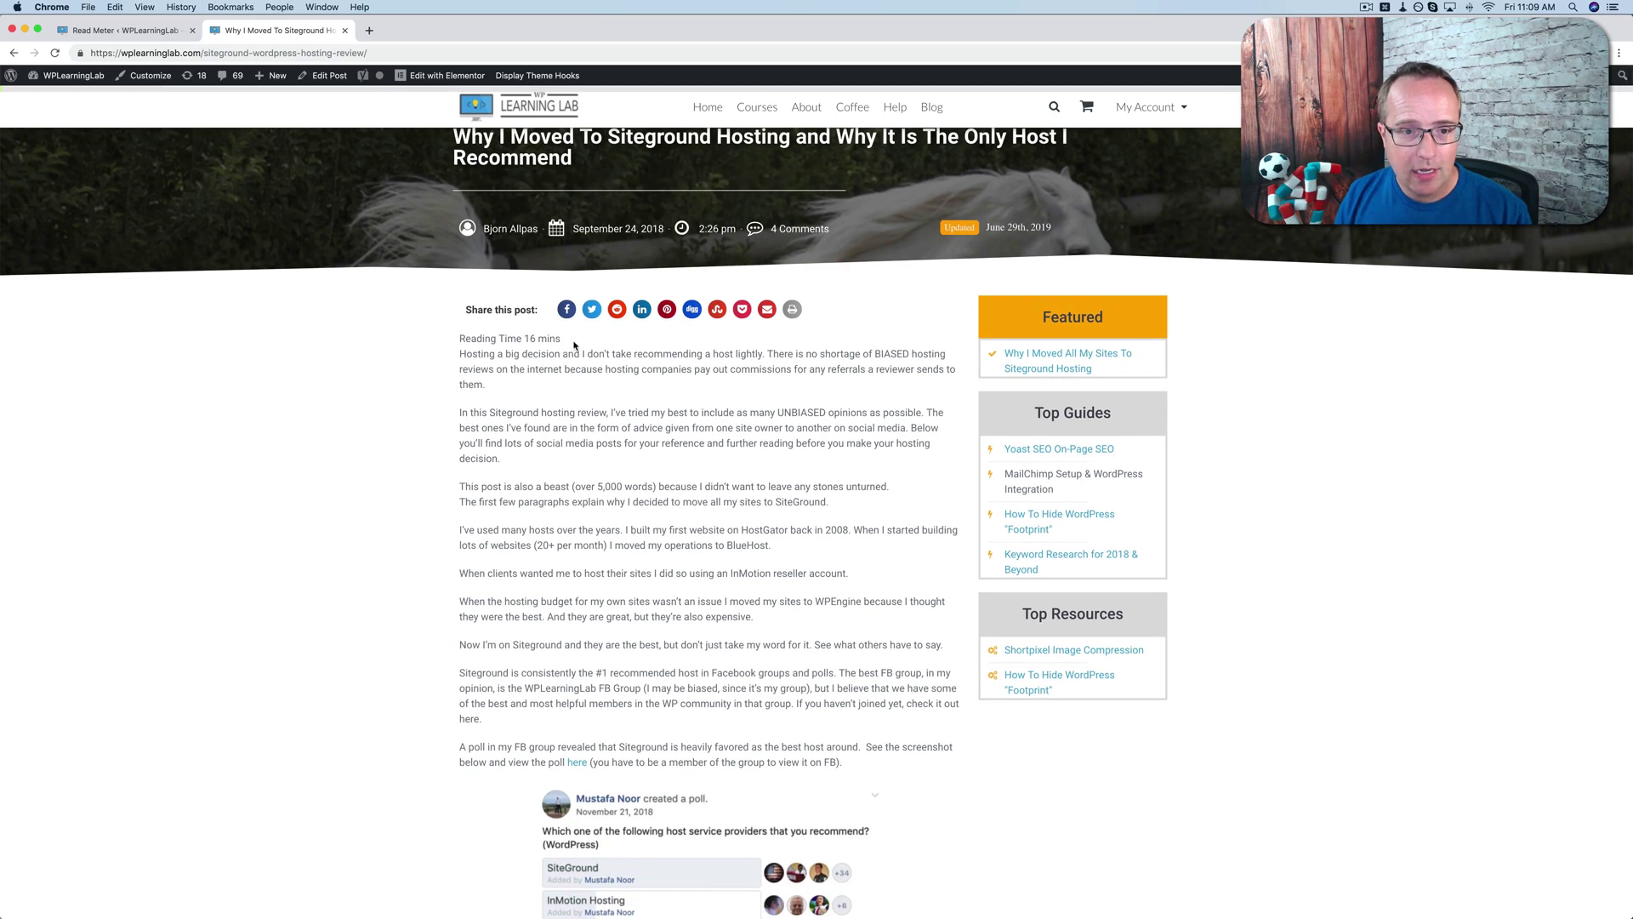
pyautogui.moveTo(574, 344); pyautogui.dragTo(487, 345)
pyautogui.click(460, 343)
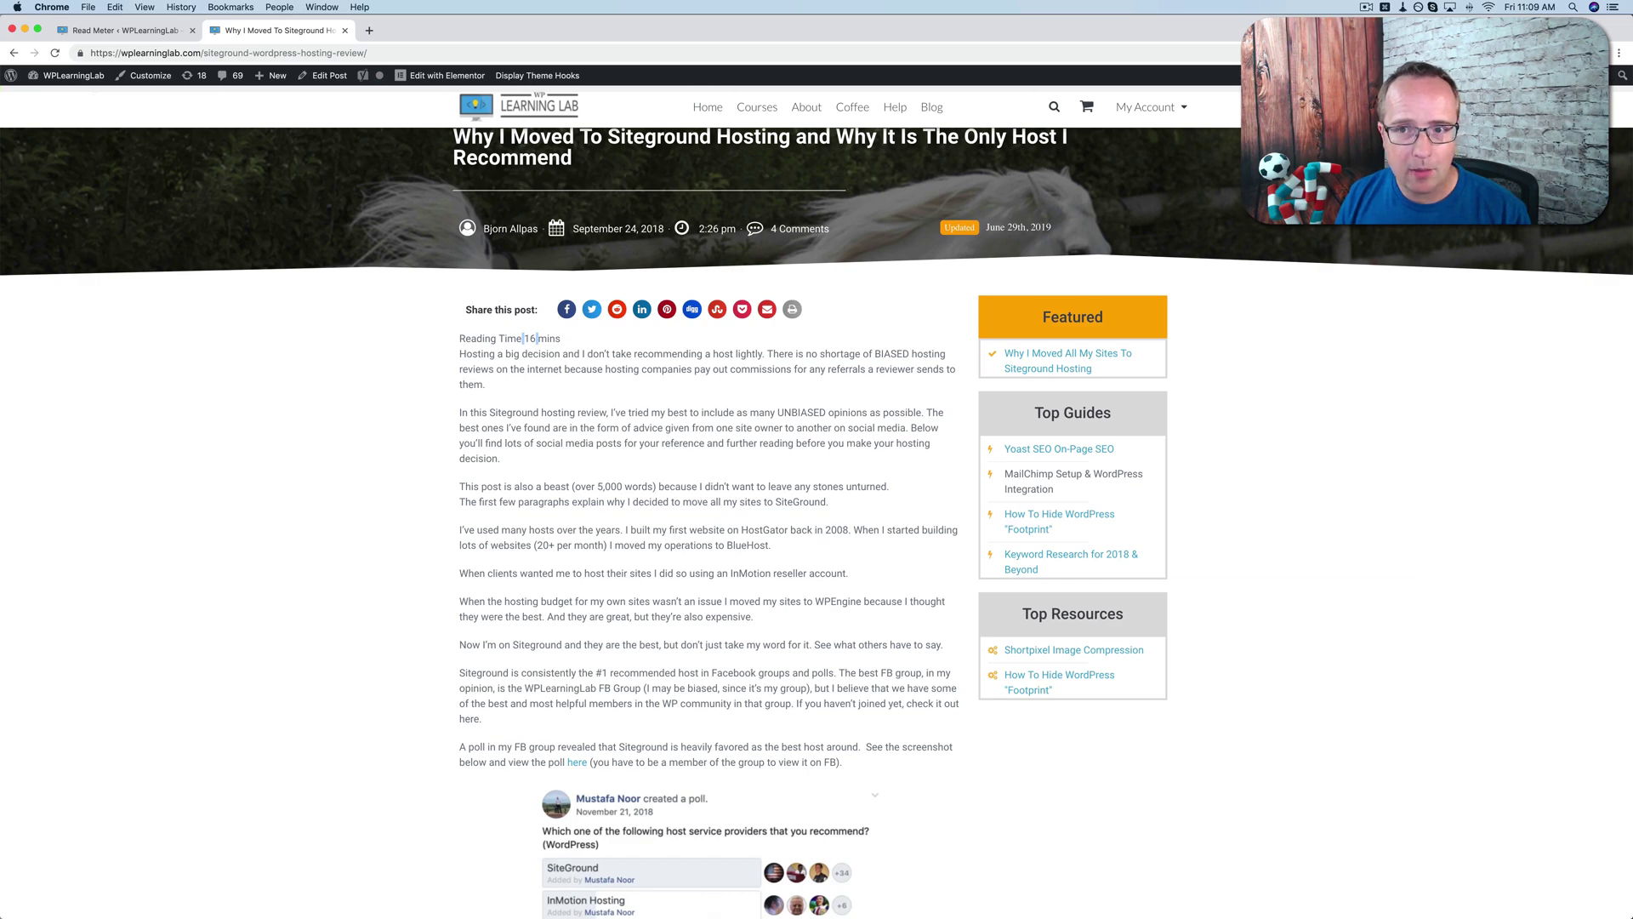
# Set Read Meter to 275 words per minute and include post images in the reading time.
pyautogui.click(136, 31)
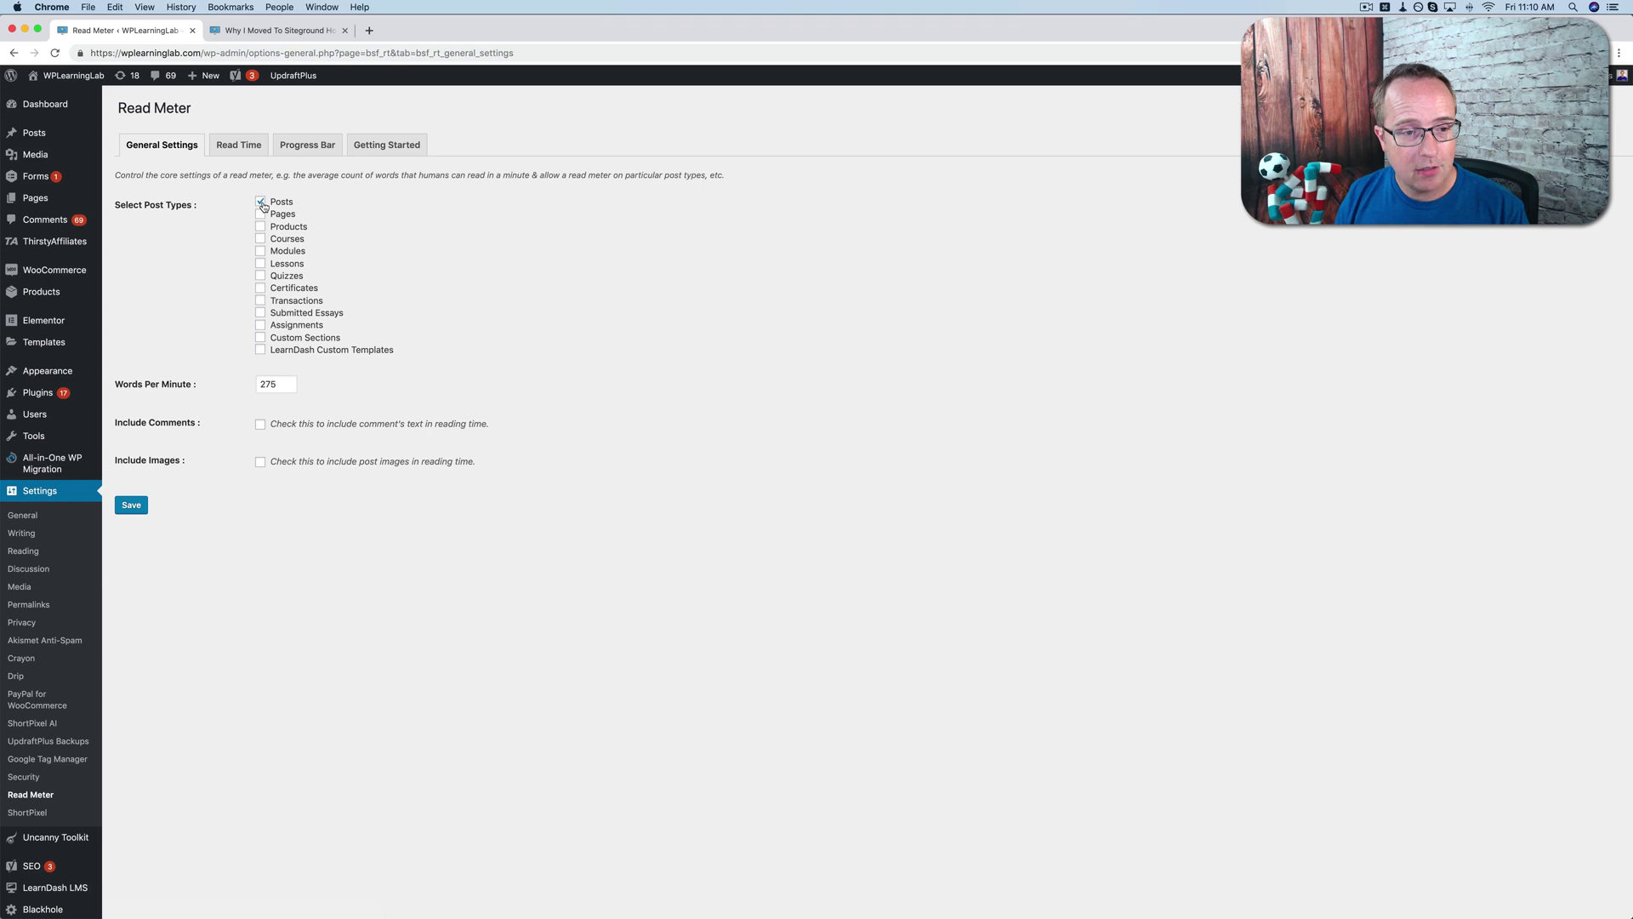
pyautogui.doubleClick(262, 387)
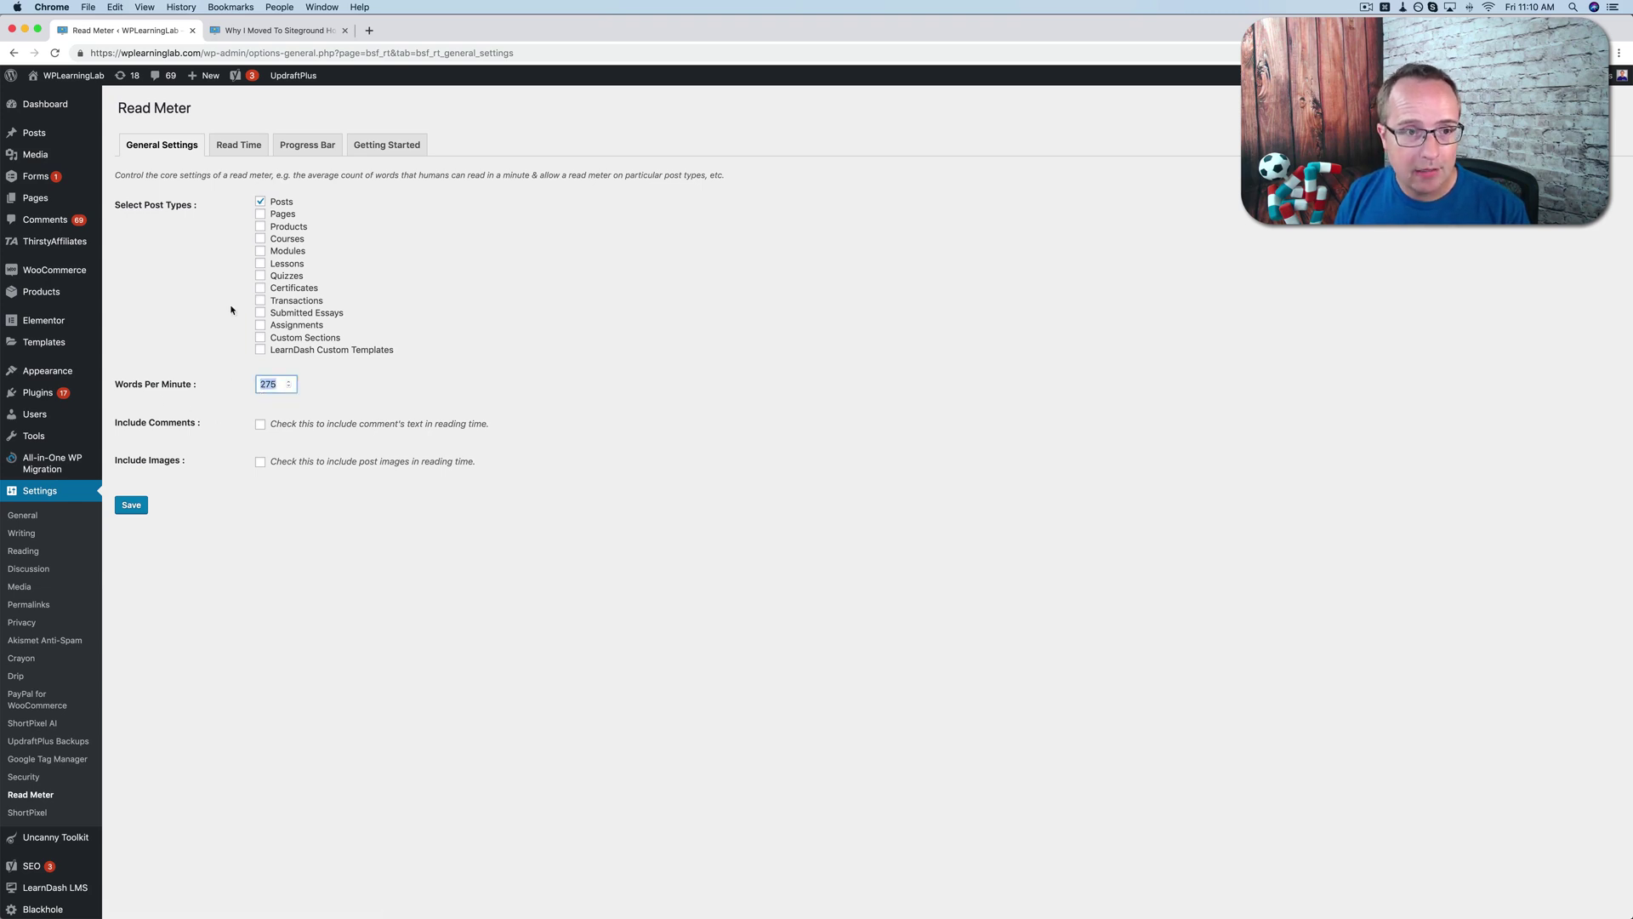
pyautogui.click(262, 31)
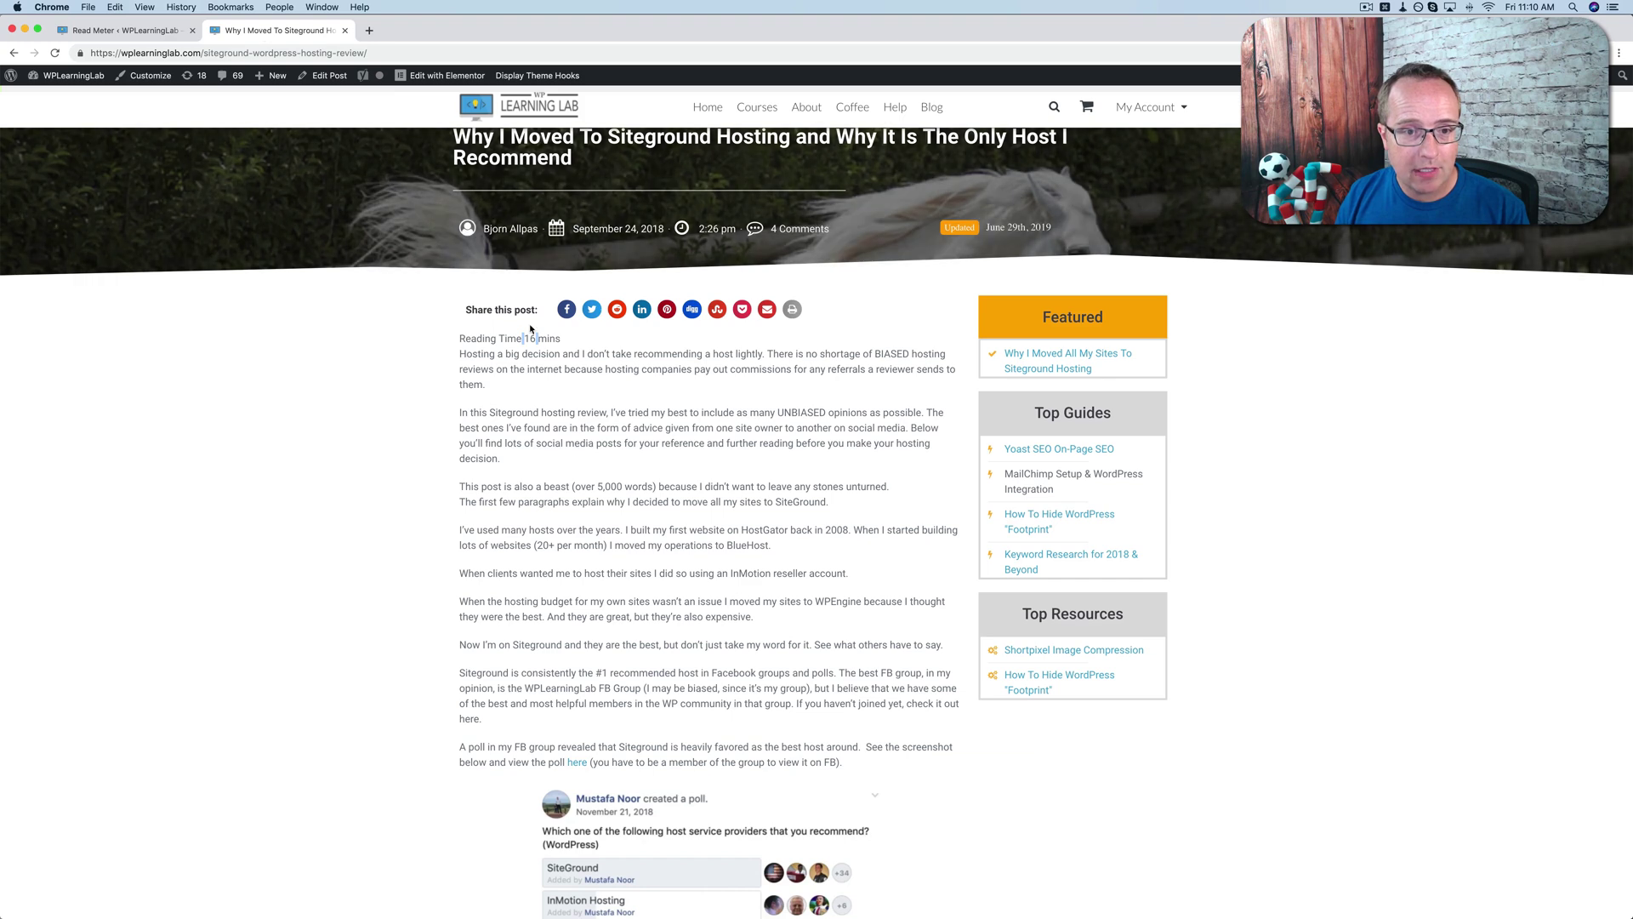
pyautogui.click(150, 33)
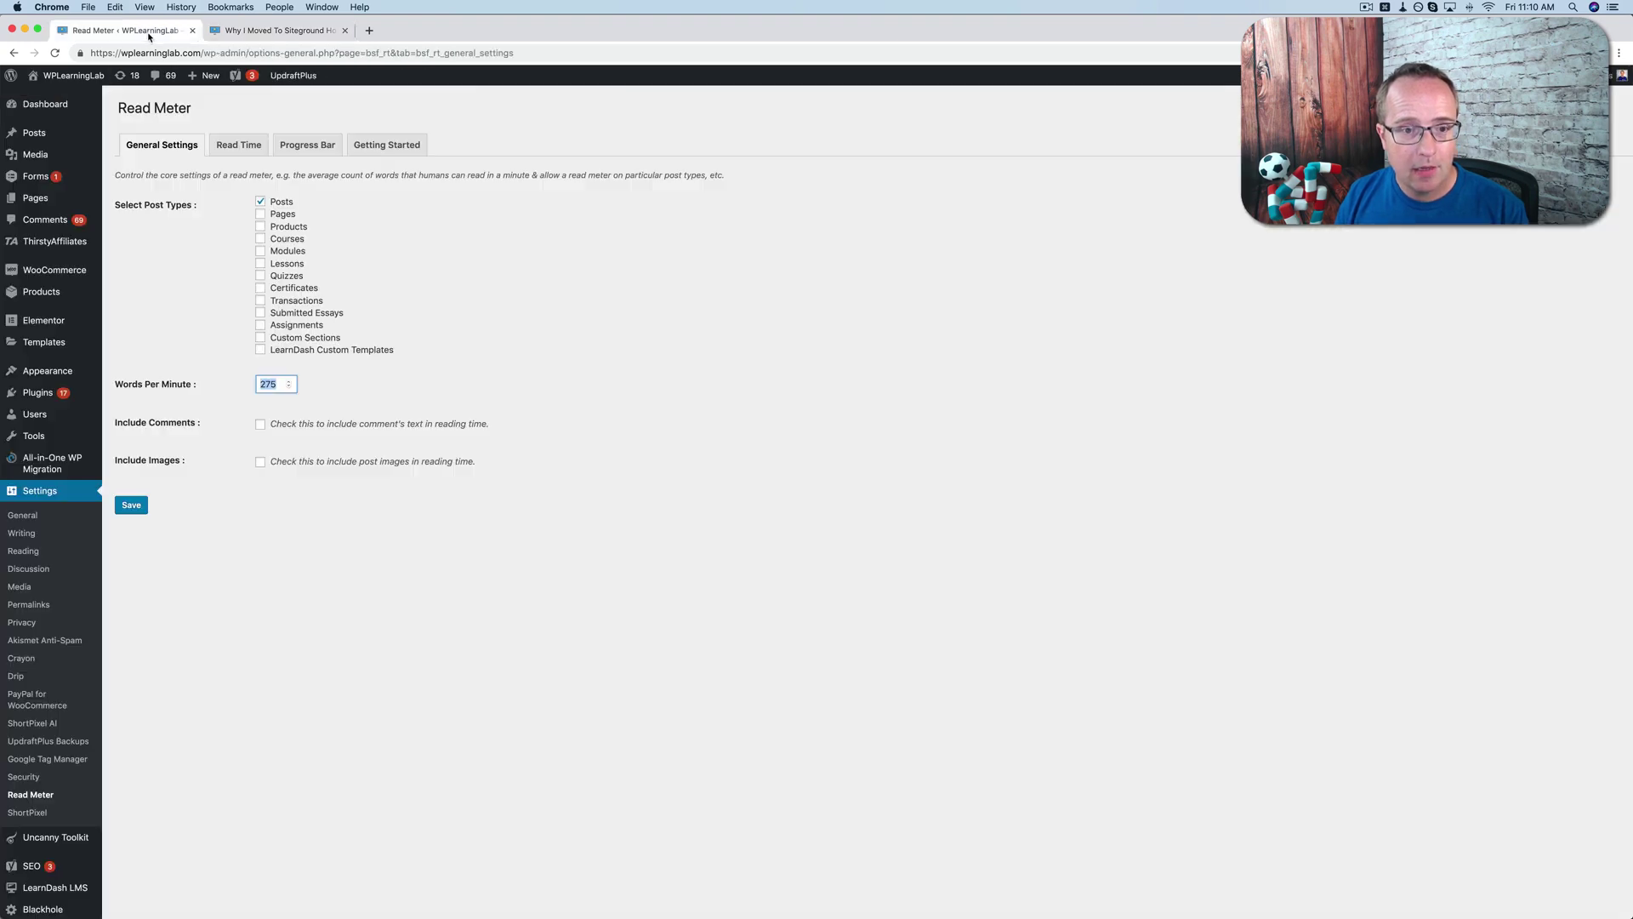
pyautogui.click(258, 465)
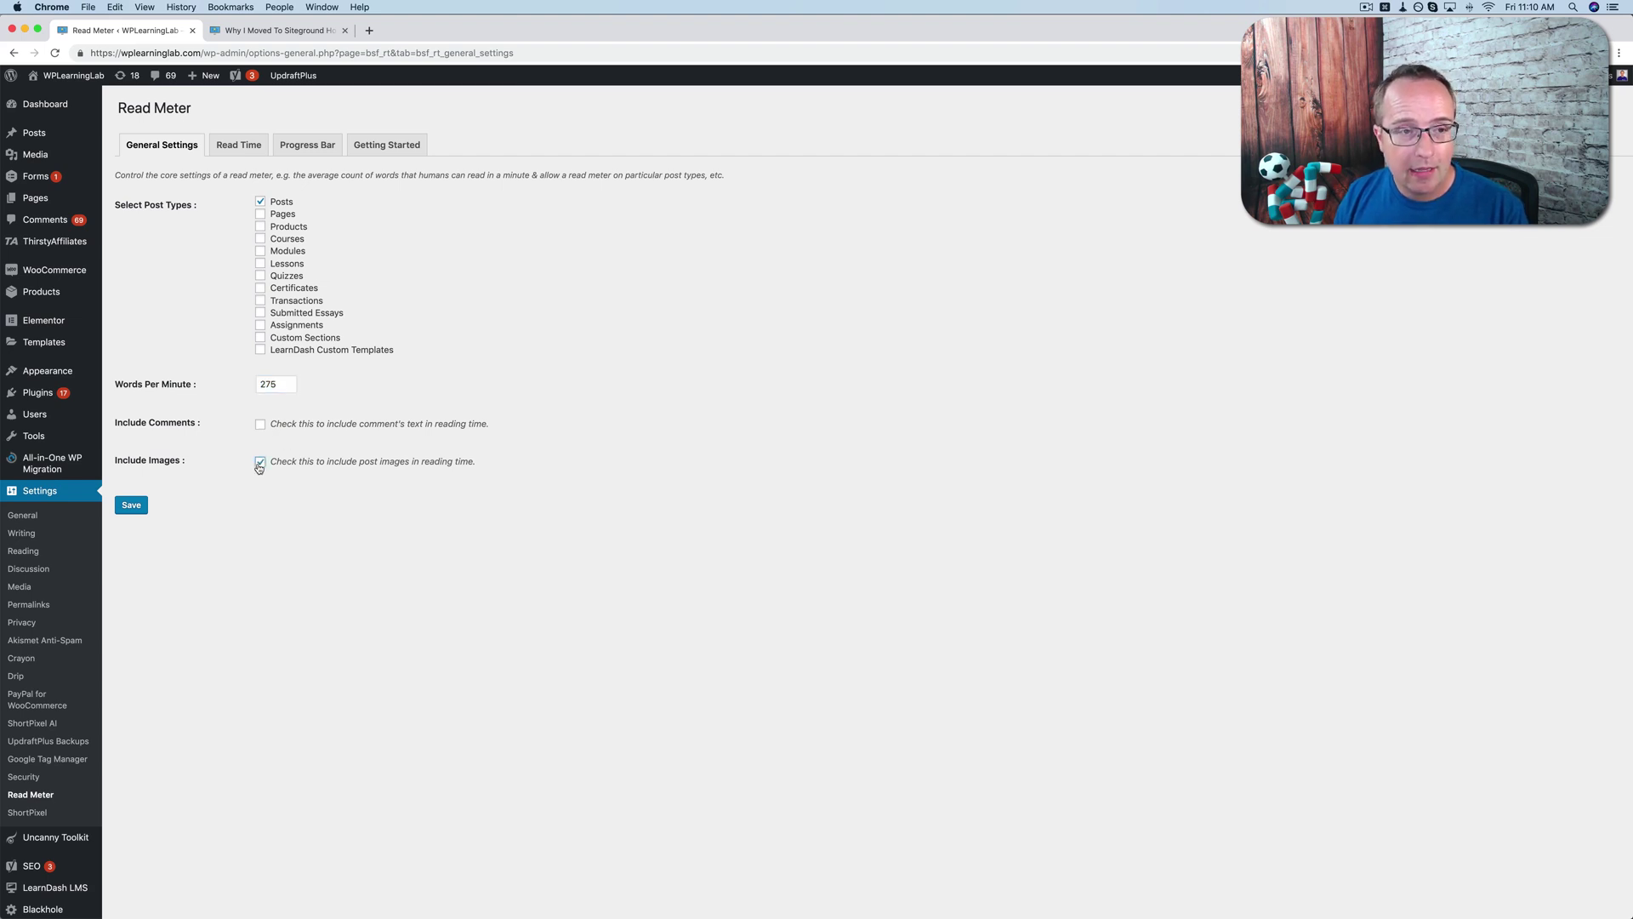
pyautogui.click(251, 32)
pyautogui.scroll(-10, 496, 572)
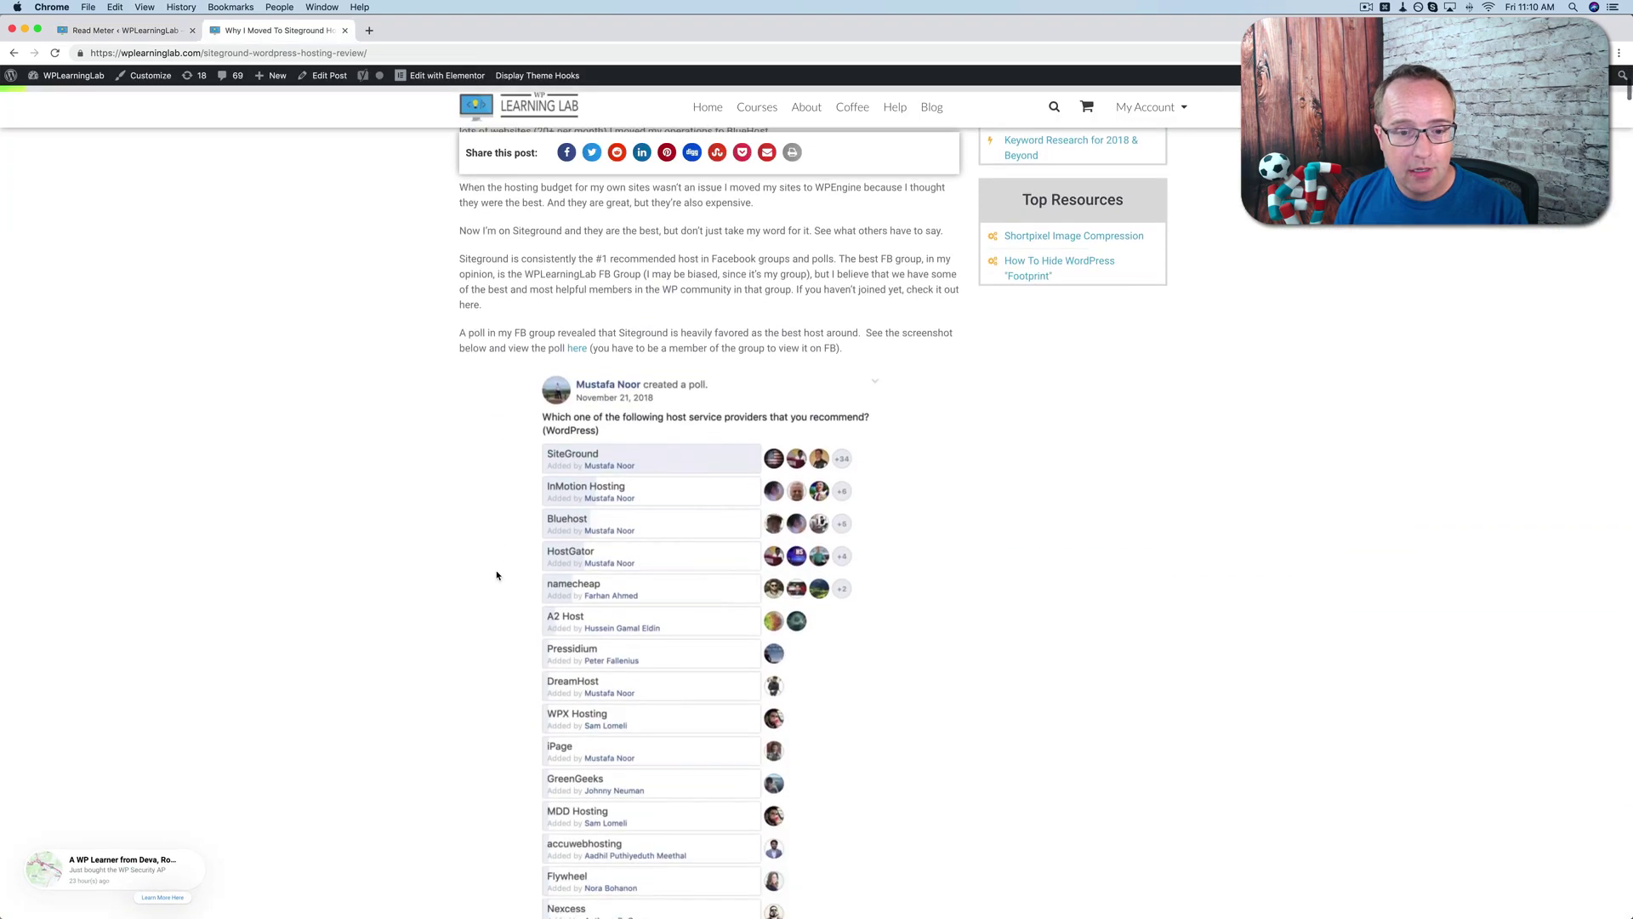
pyautogui.scroll(-10, 648, 391)
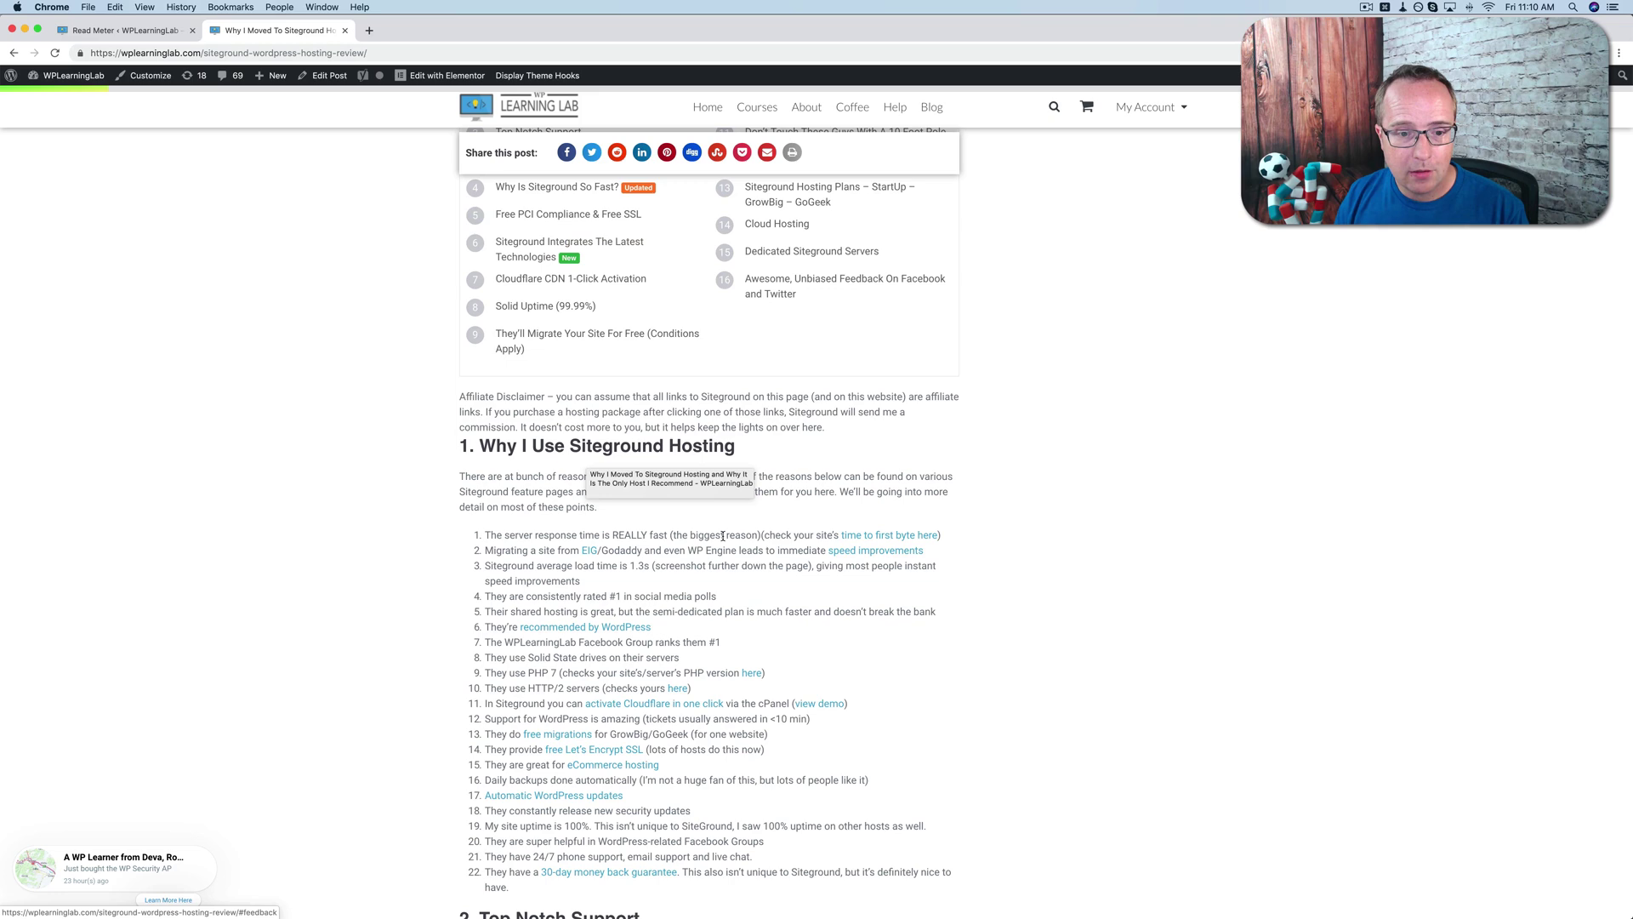
pyautogui.scroll(-10, 753, 267)
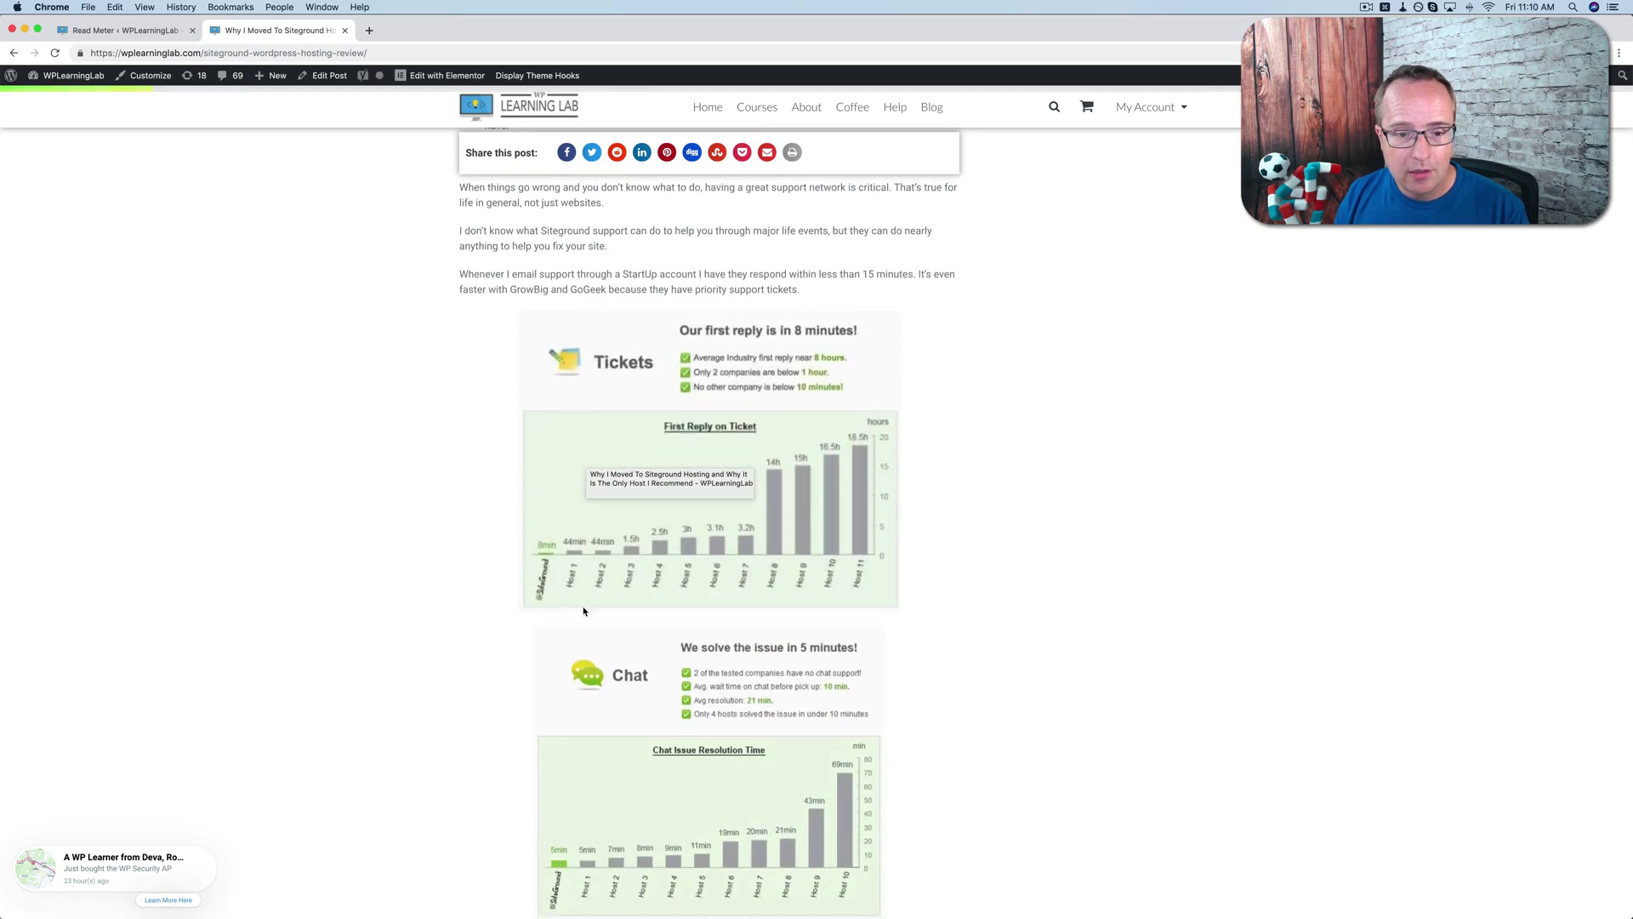
# Save the general settings, reload the post to show 19 mins, and open the Read Time tab.
pyautogui.click(145, 34)
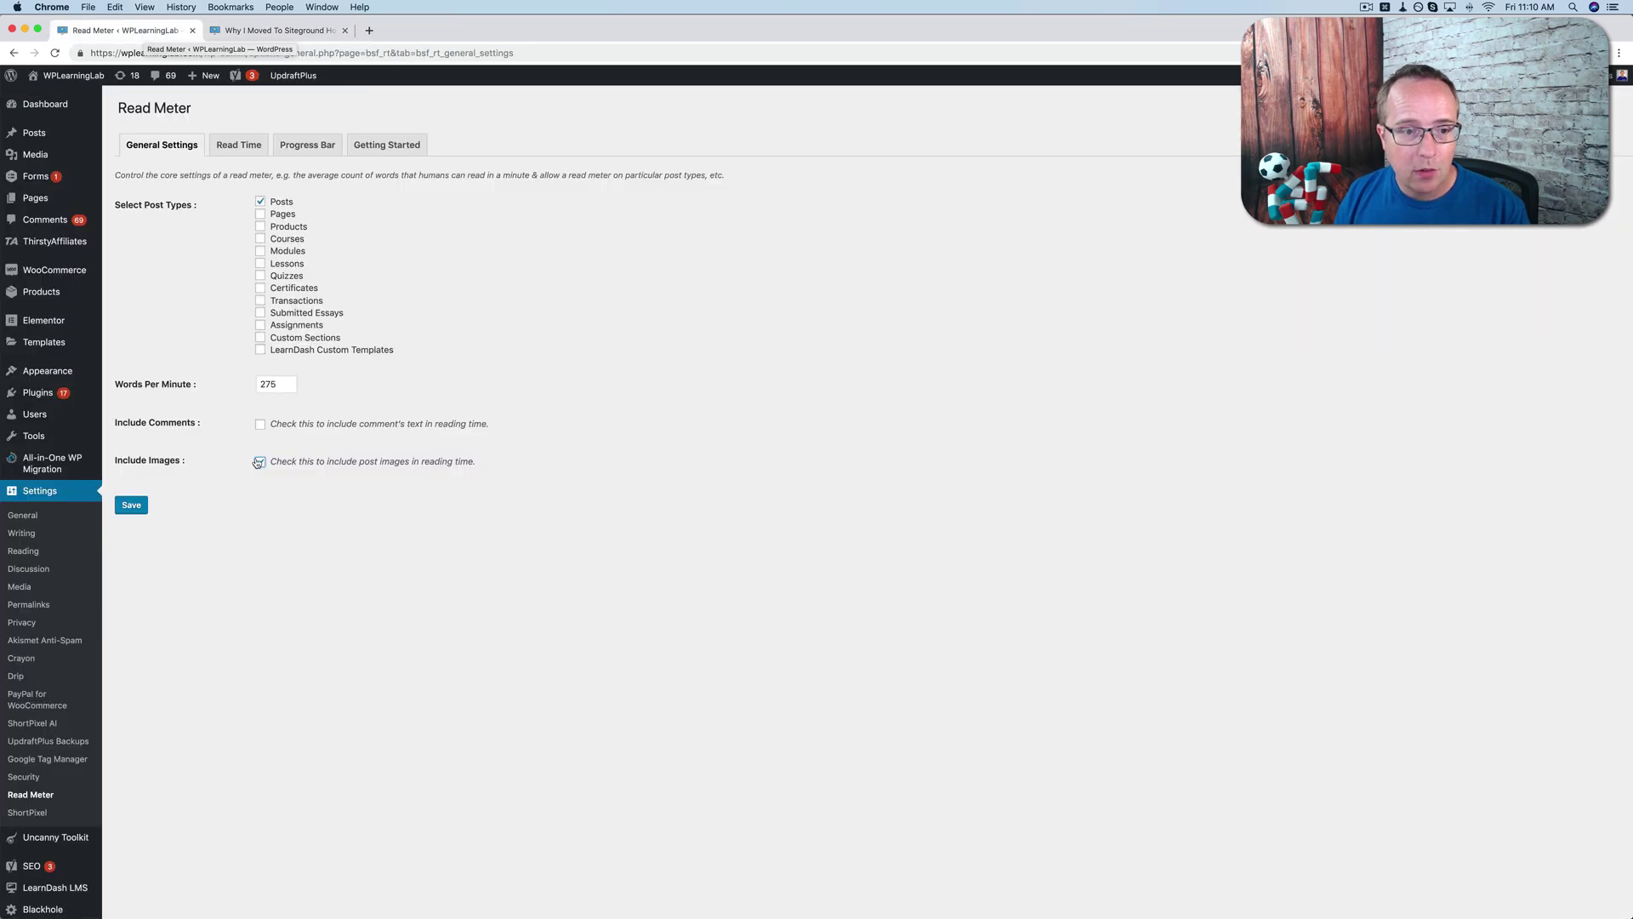
pyautogui.click(131, 504)
pyautogui.click(274, 31)
pyautogui.scroll(20, 263, 341)
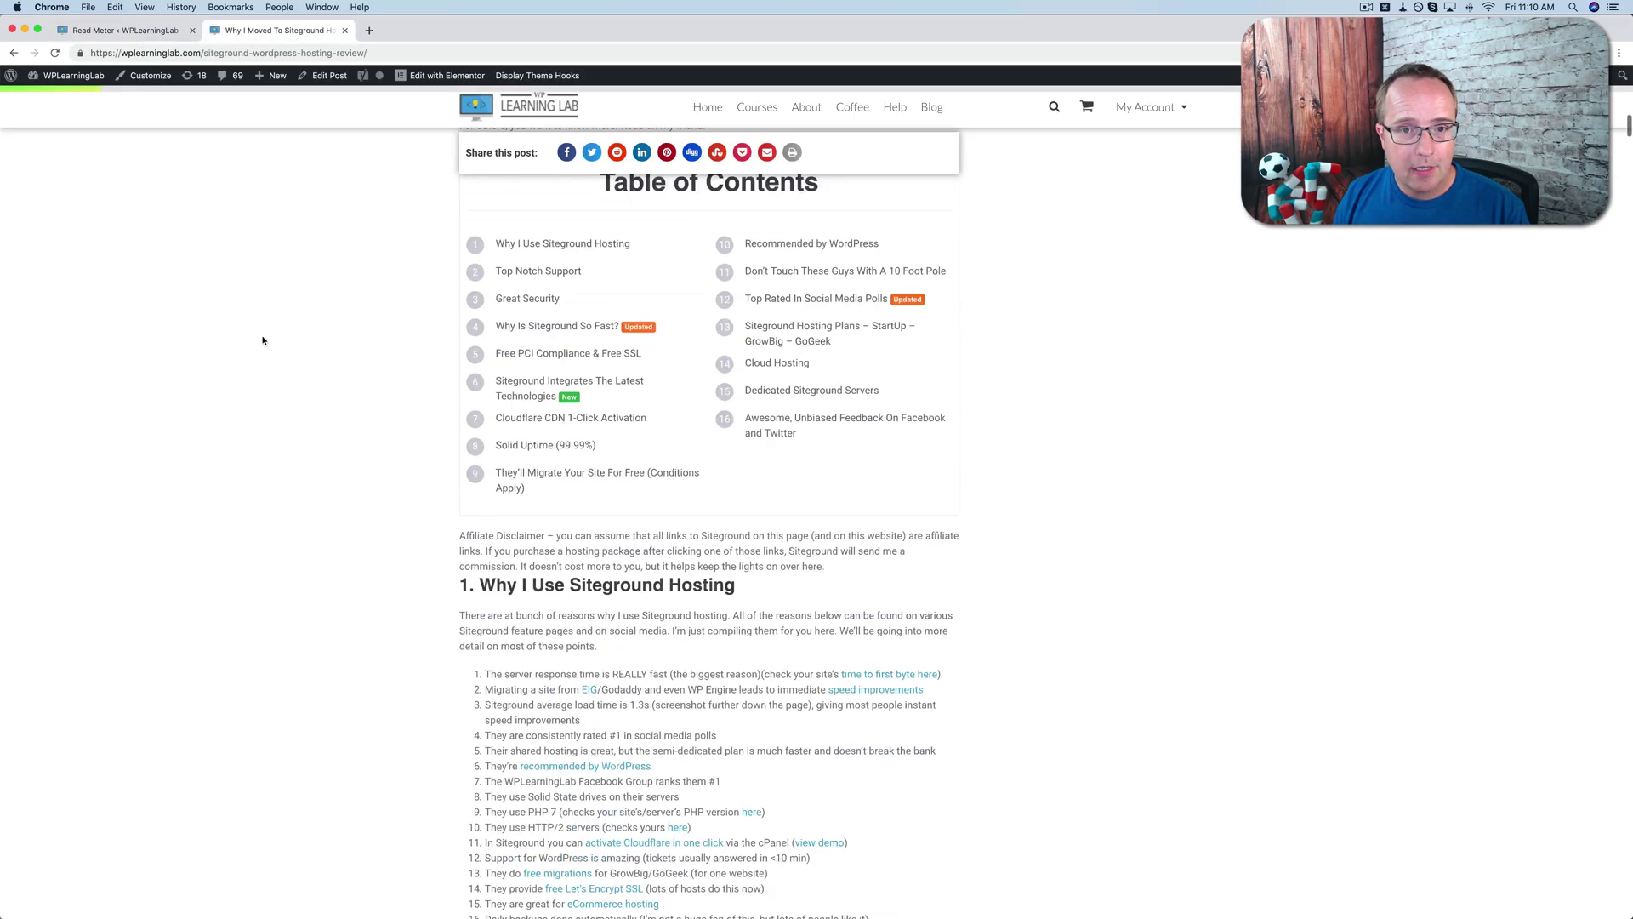
pyautogui.scroll(2, 263, 341)
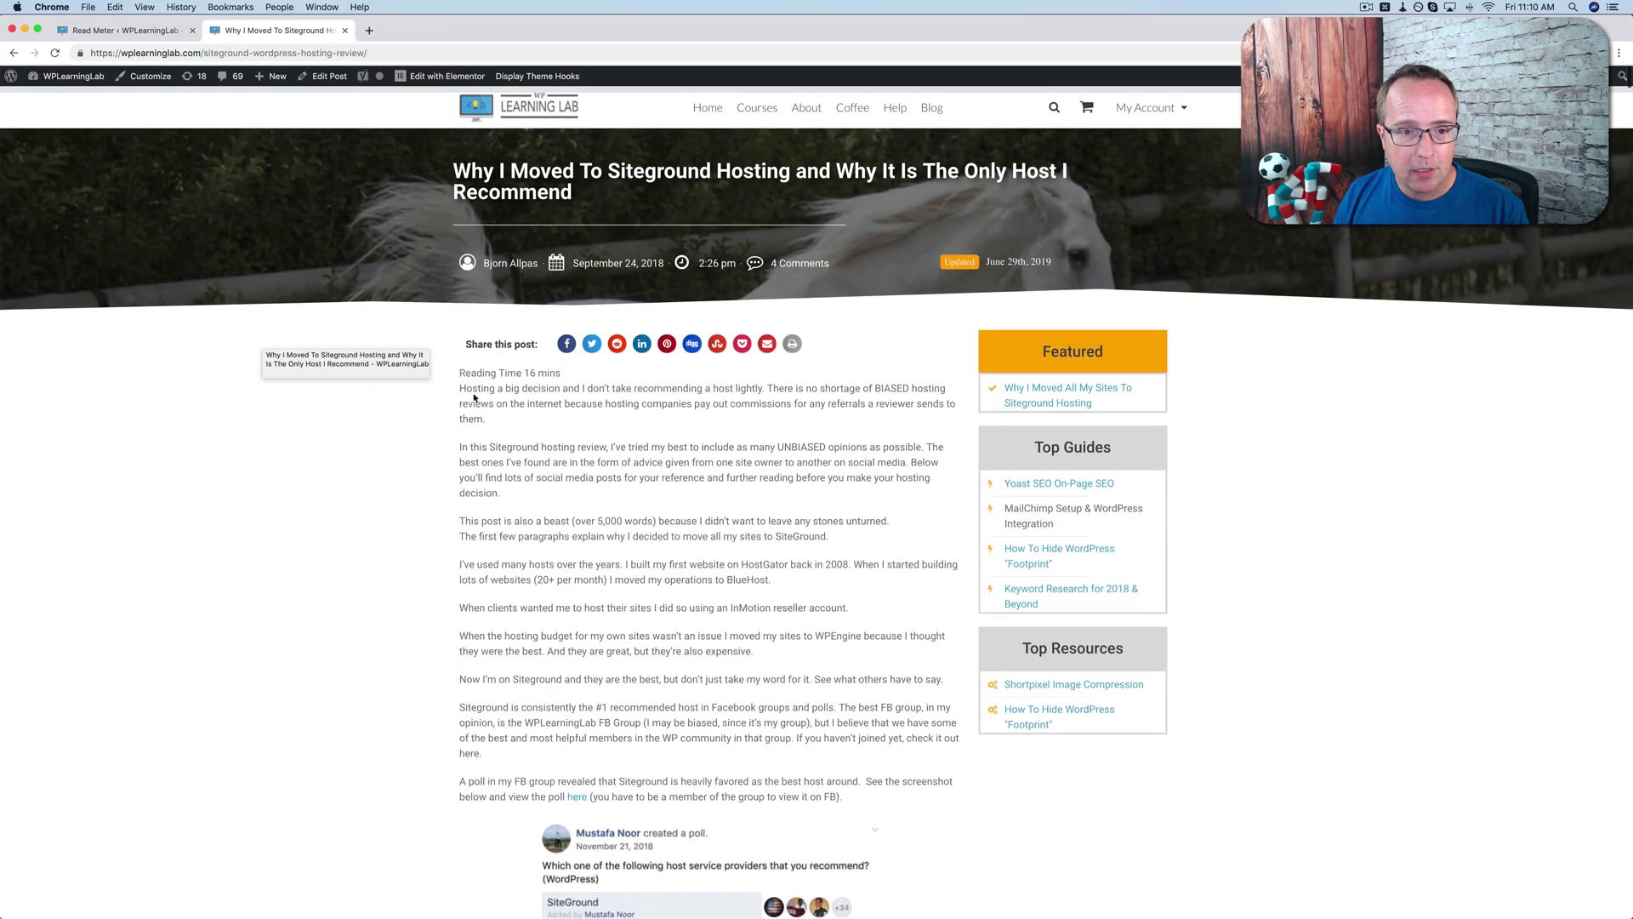
pyautogui.press('super+r')
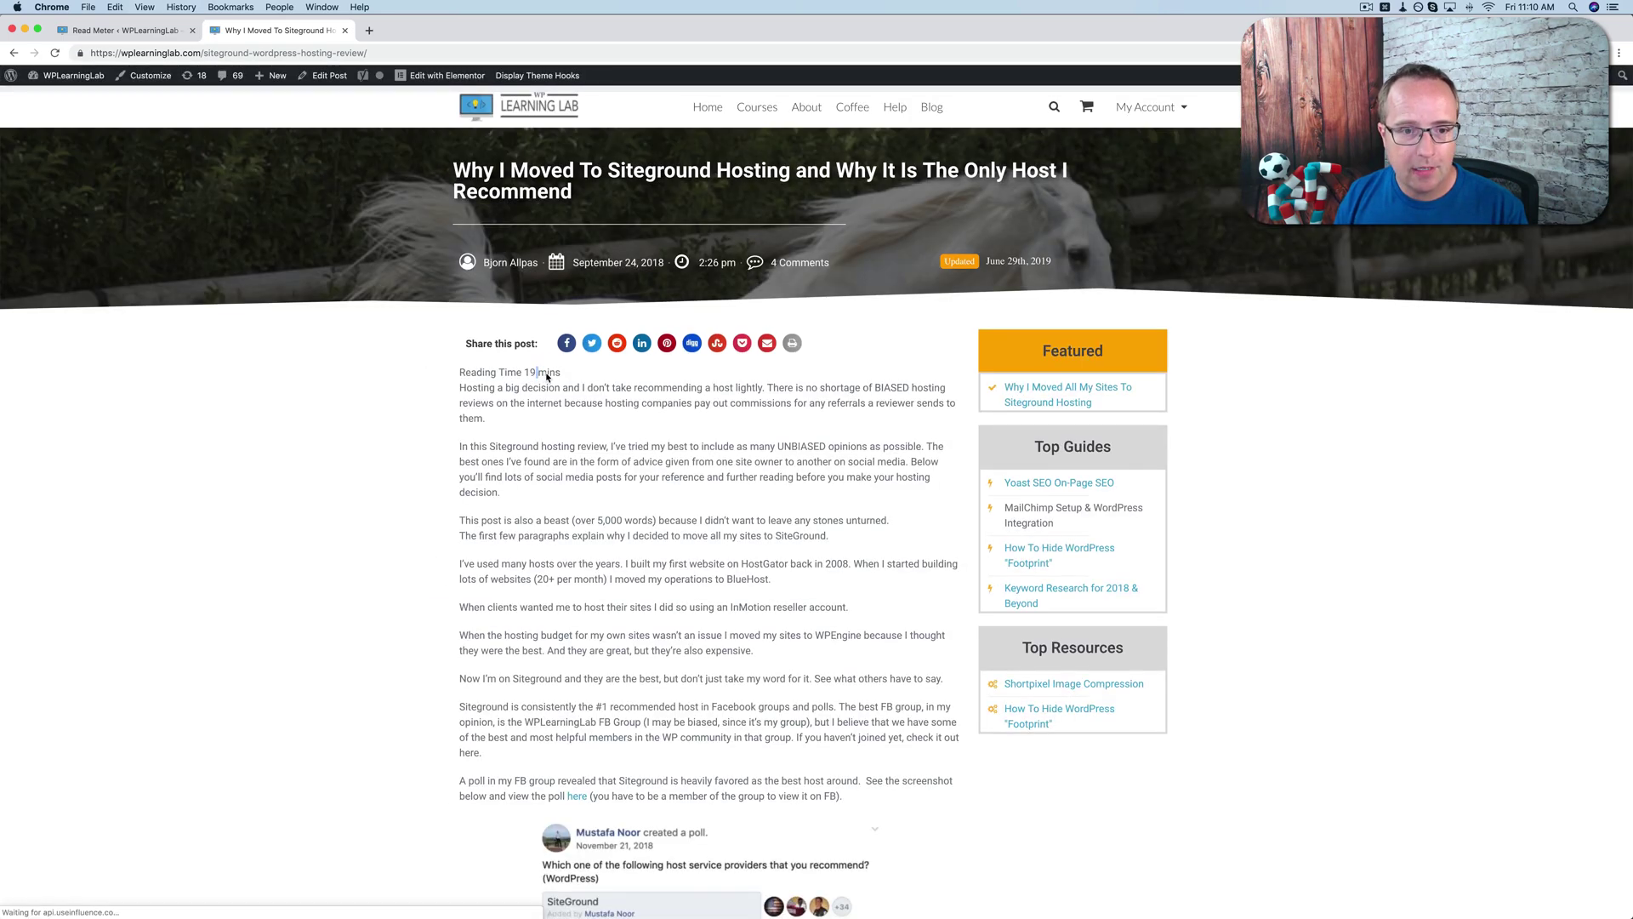
pyautogui.click(136, 36)
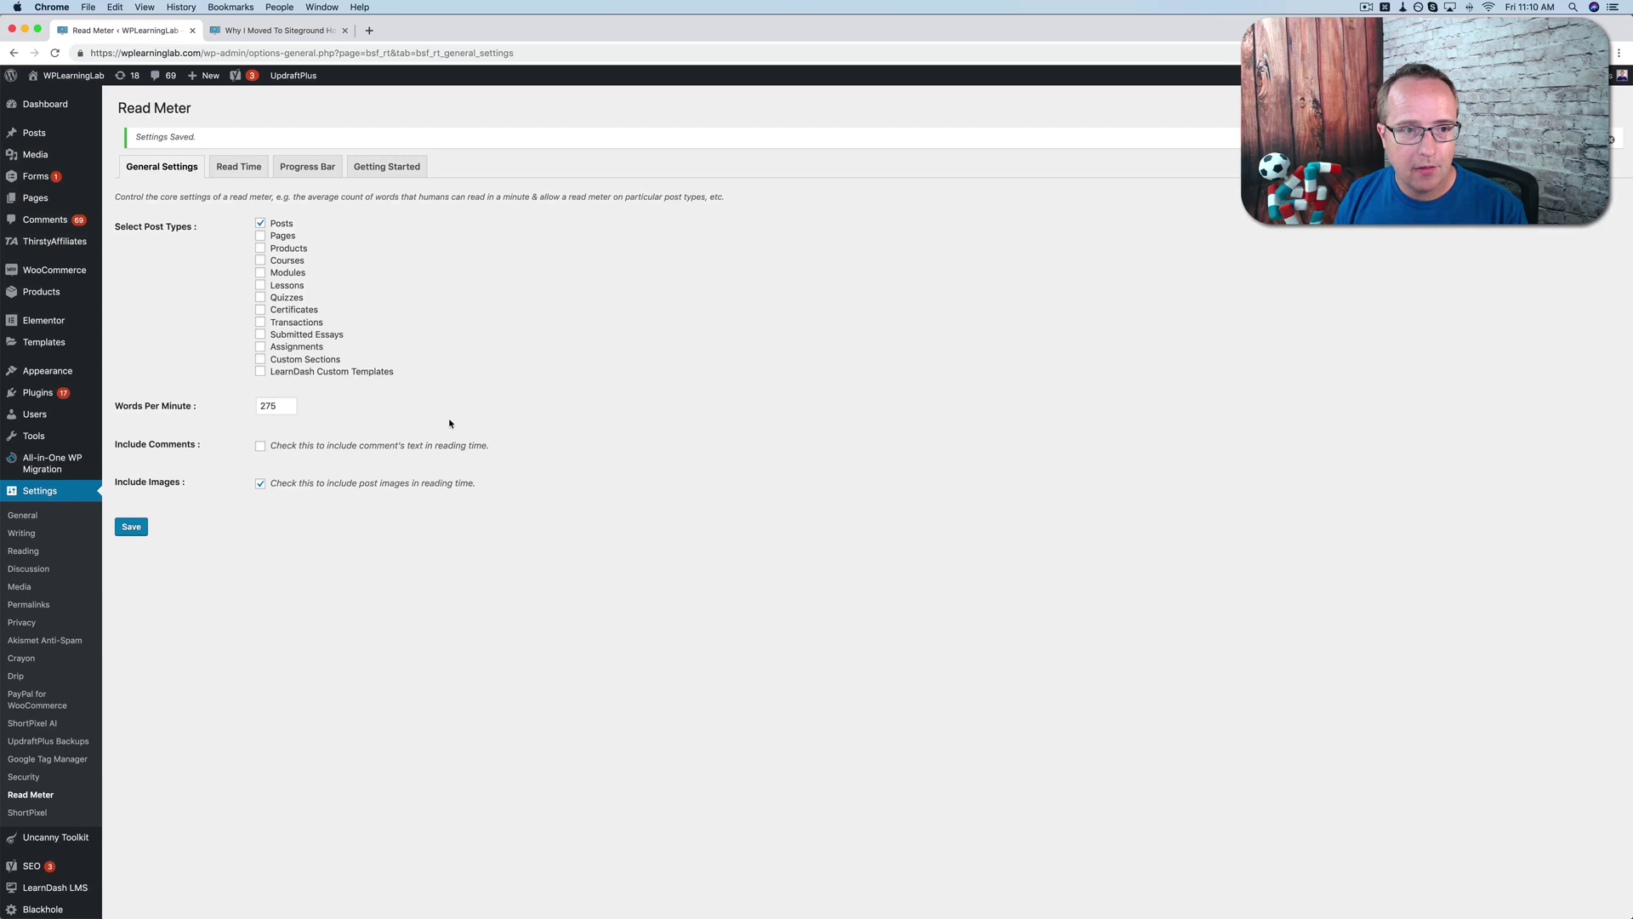
pyautogui.click(242, 164)
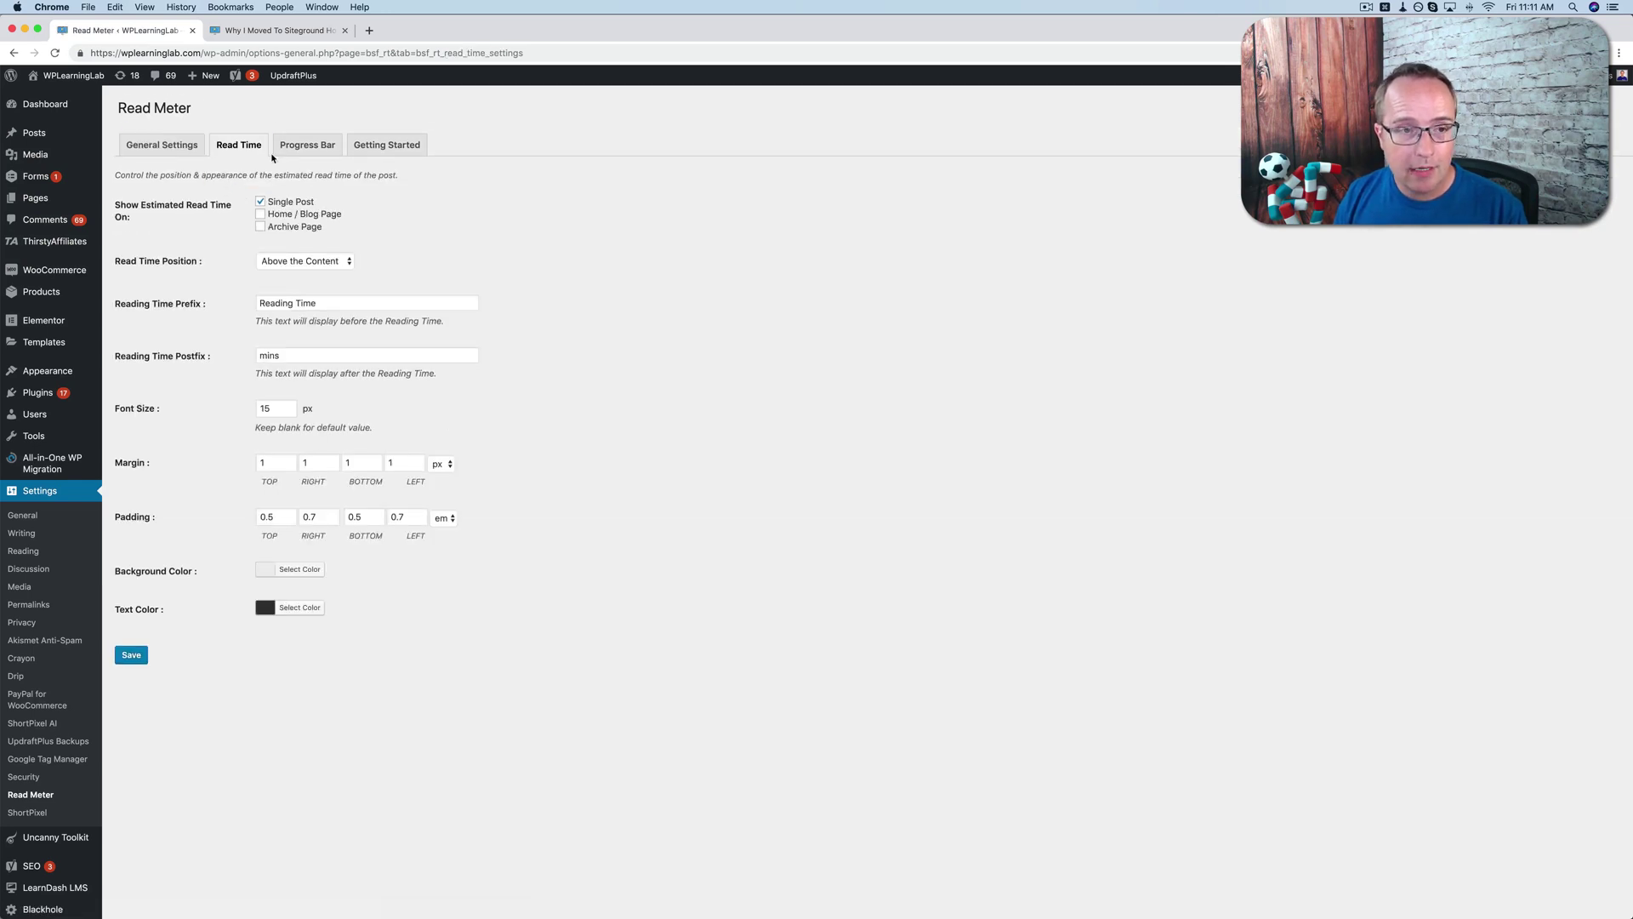
# Keep the label Above the Content with 'Reading Time' prefix and 'mins' postfix.
pyautogui.click(295, 32)
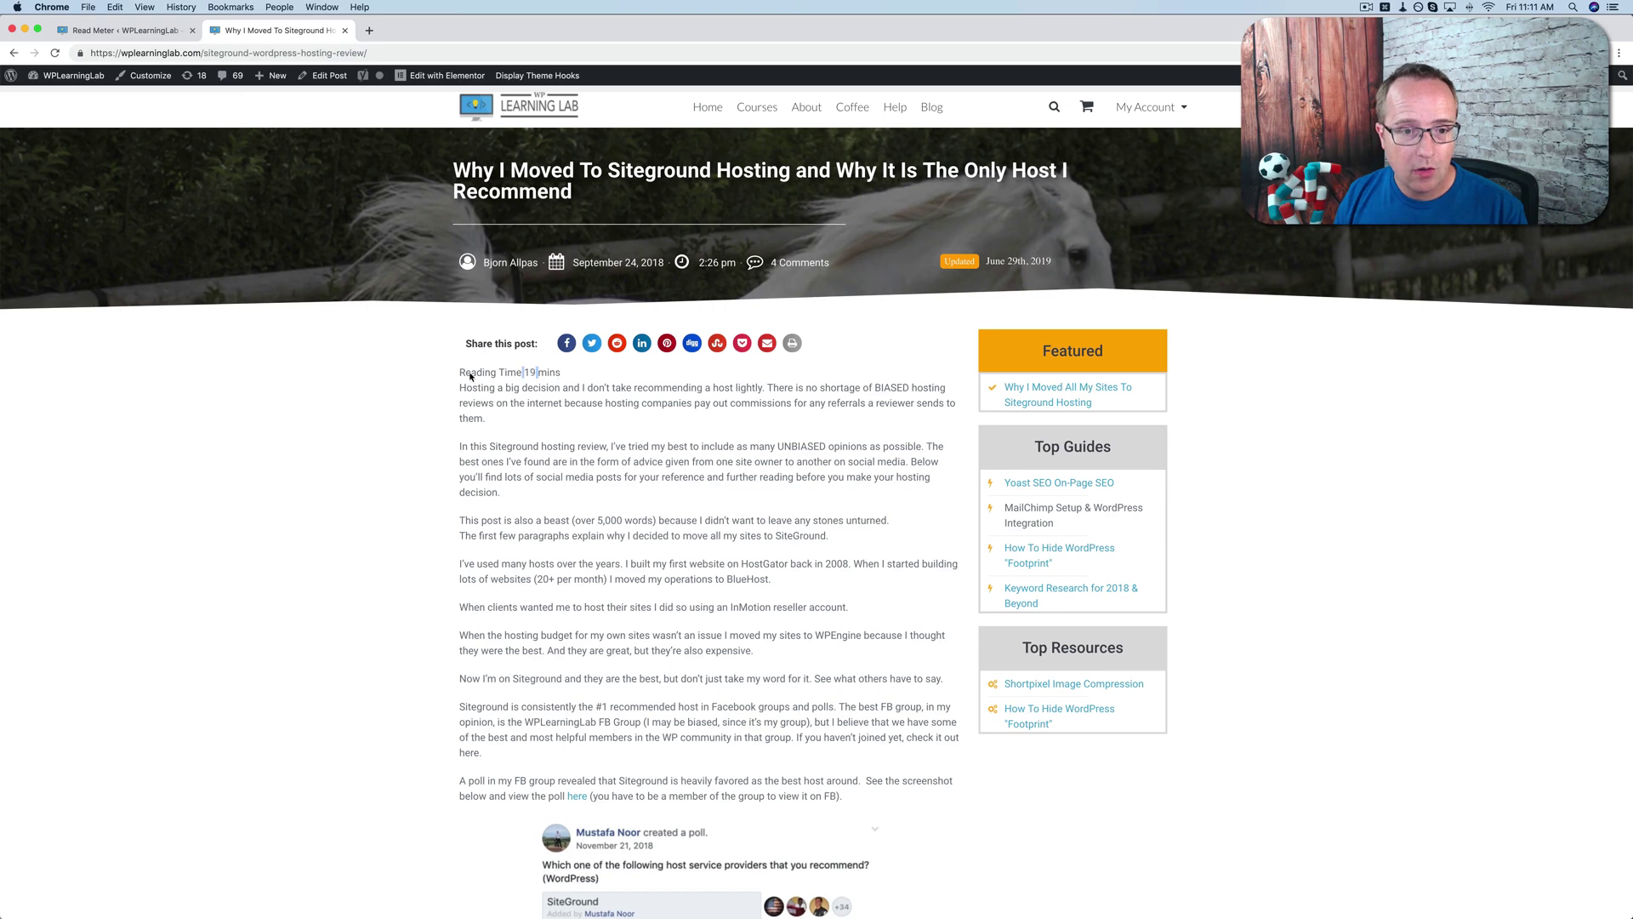
pyautogui.click(145, 32)
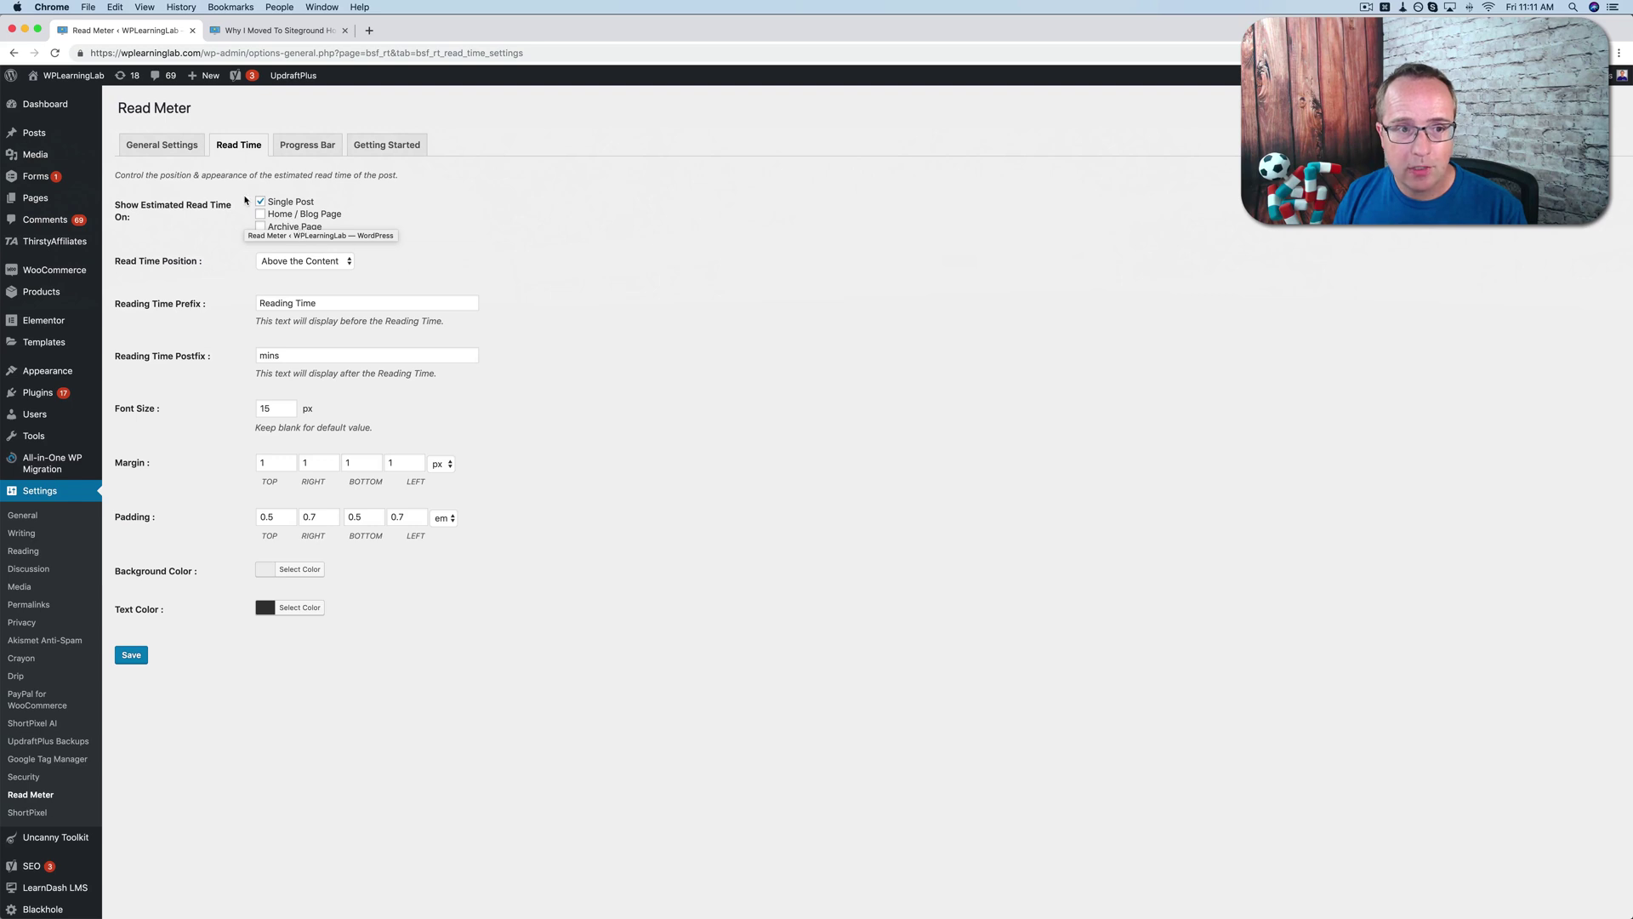
pyautogui.click(344, 263)
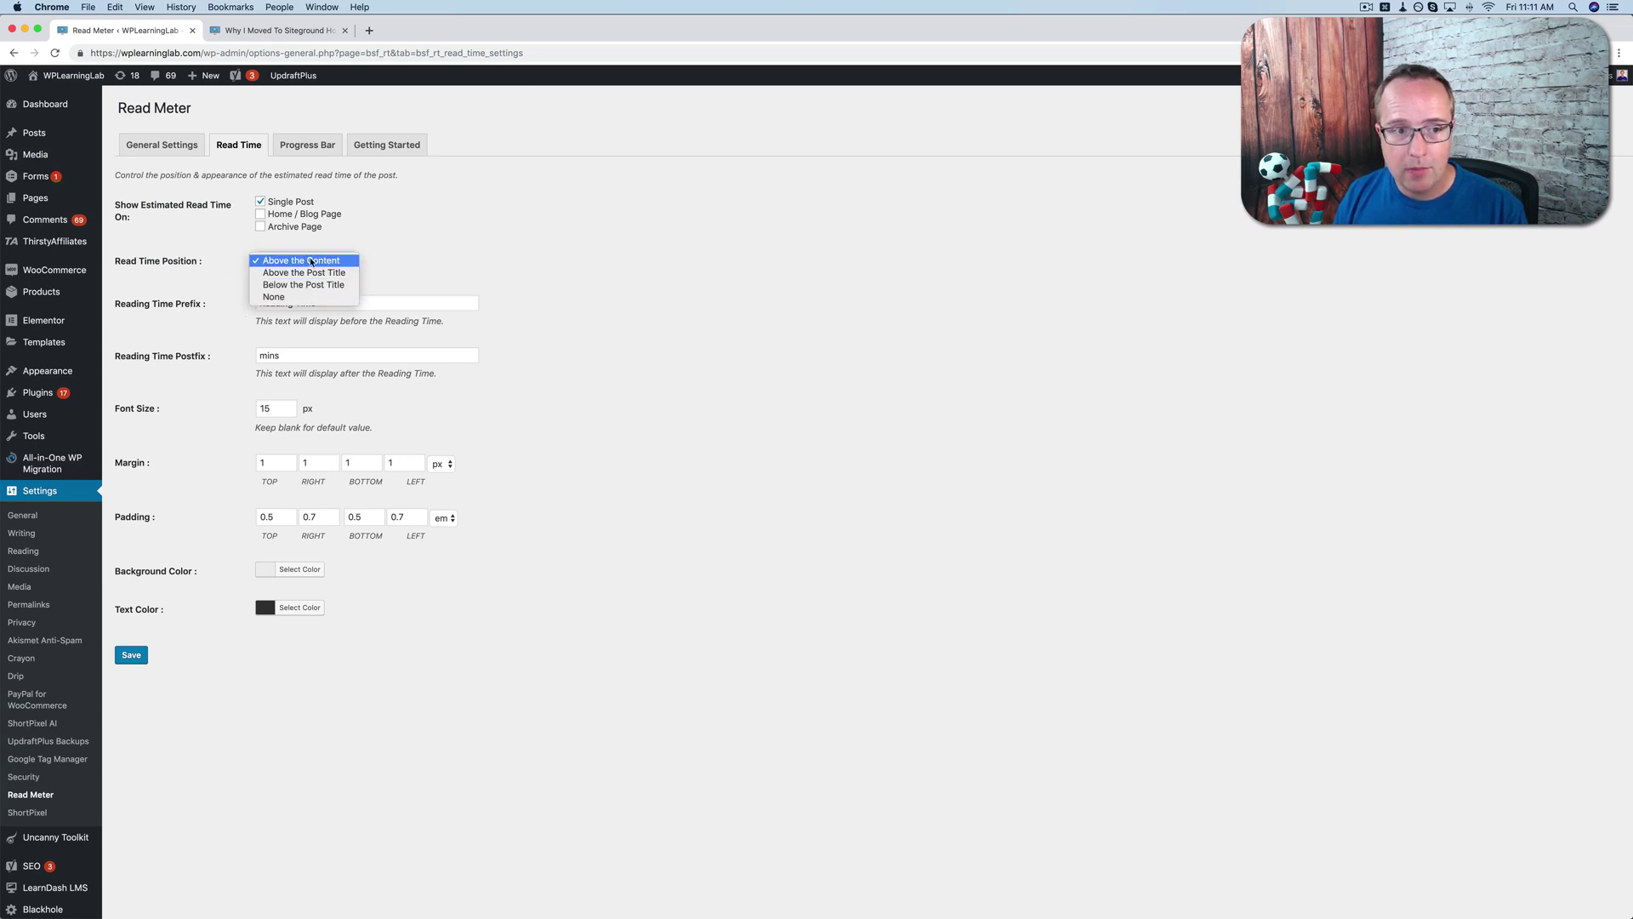
pyautogui.click(223, 283)
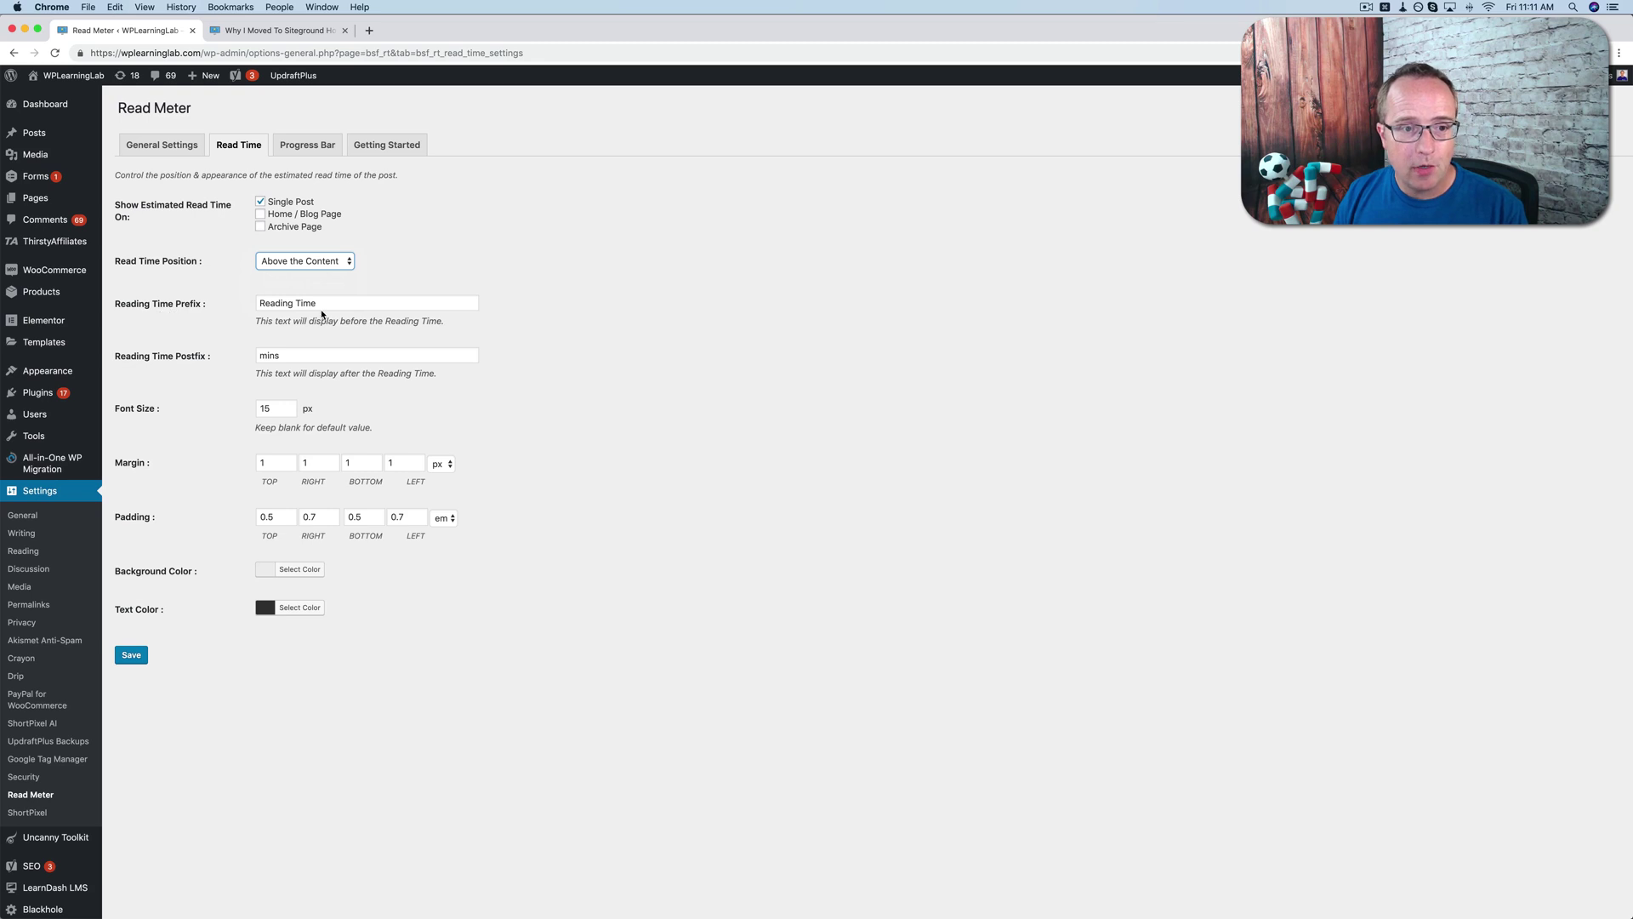
pyautogui.moveTo(321, 312); pyautogui.dragTo(257, 306)
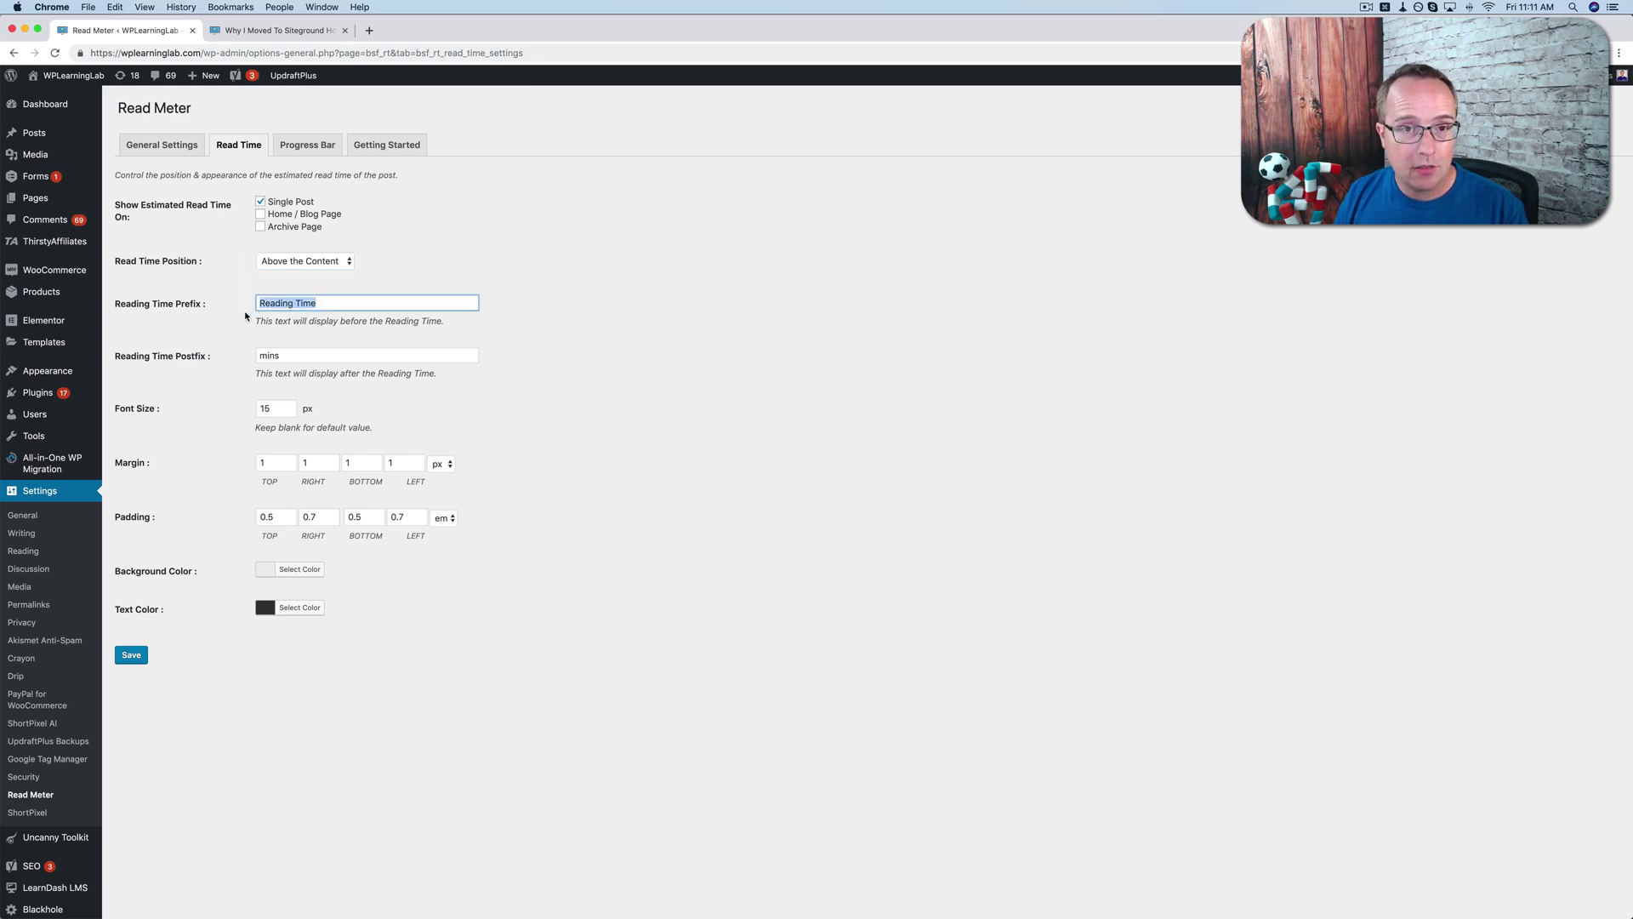
pyautogui.scroll(-2, 245, 316)
pyautogui.doubleClick(266, 331)
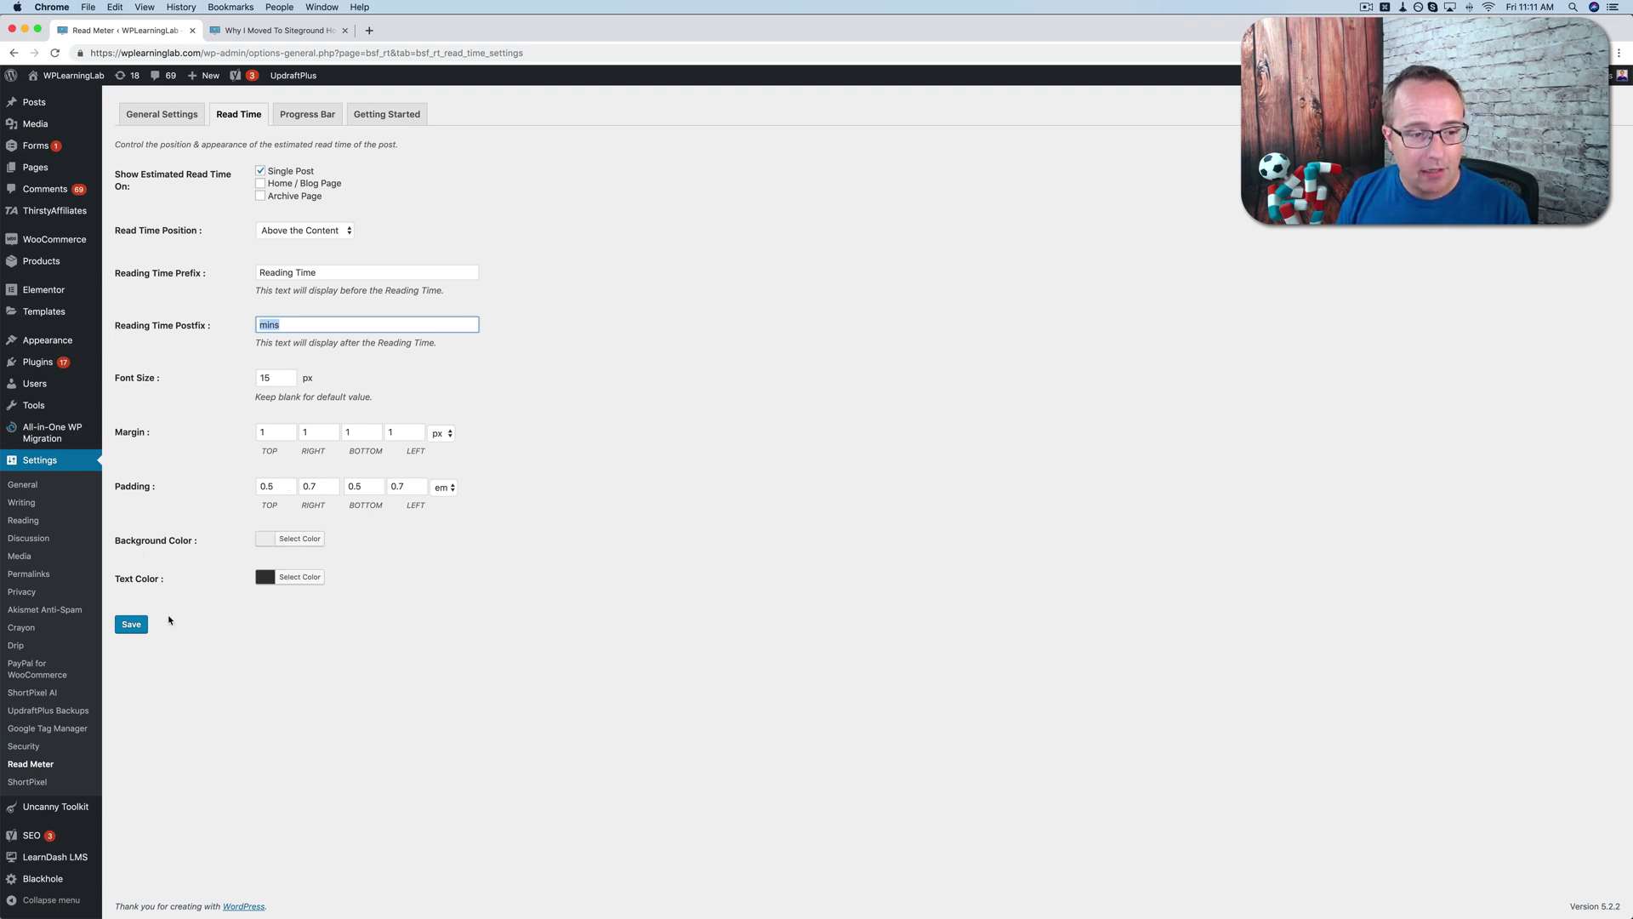
# Set the label background to light gray #e8e8e8, save, and reload the post to check.
pyautogui.click(260, 539)
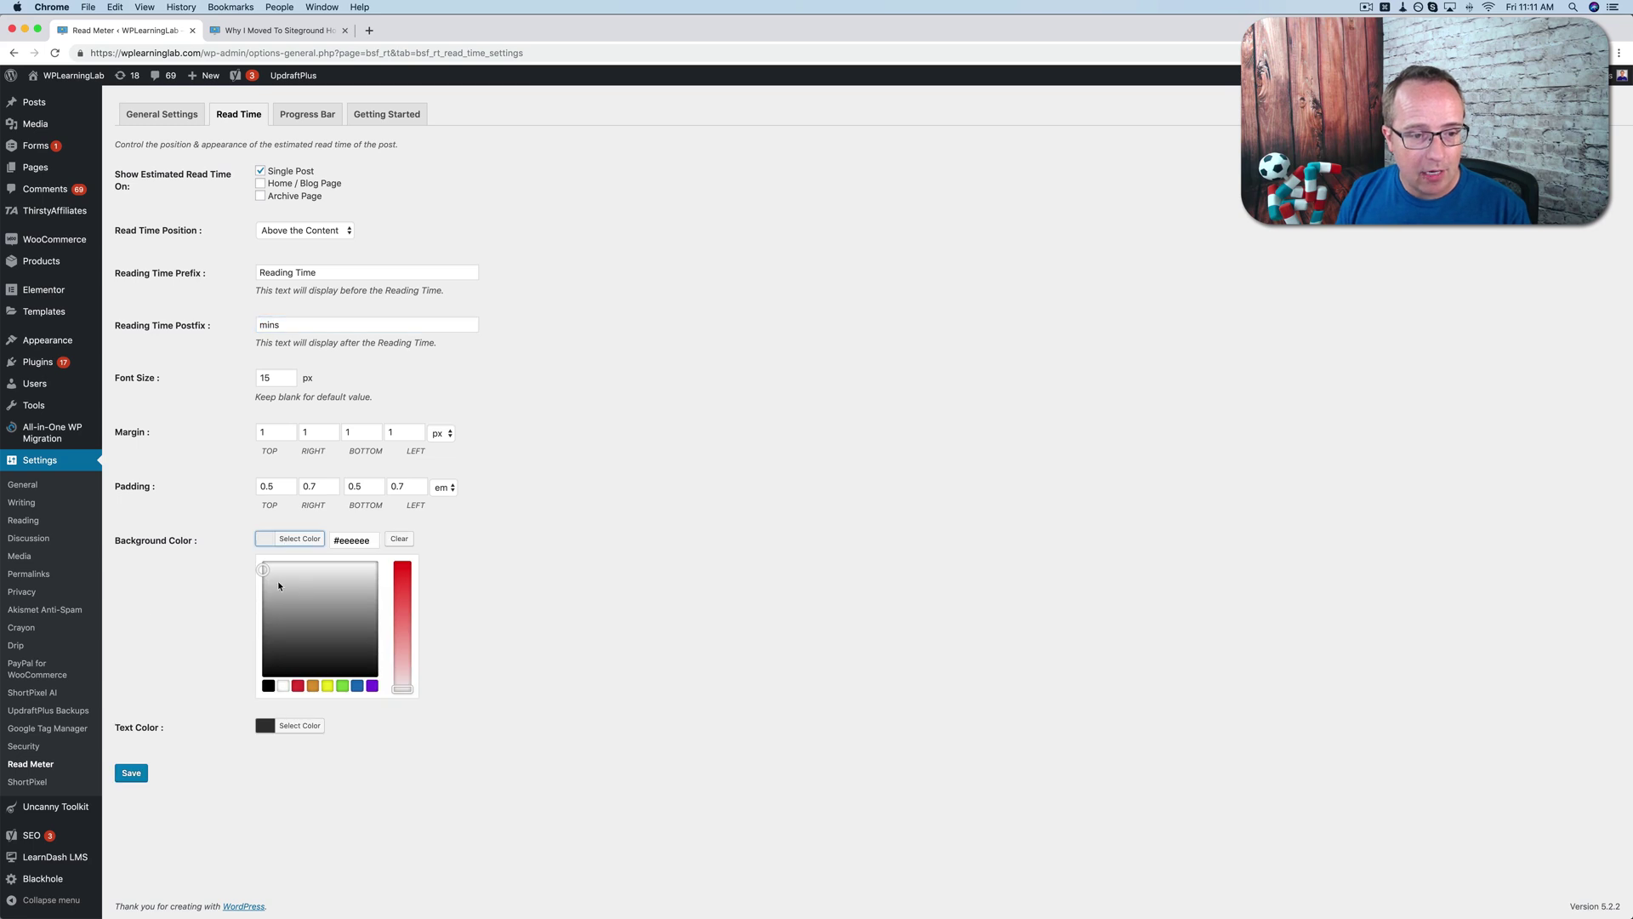
pyautogui.doubleClick(345, 543)
pyautogui.write('f2f2f2')
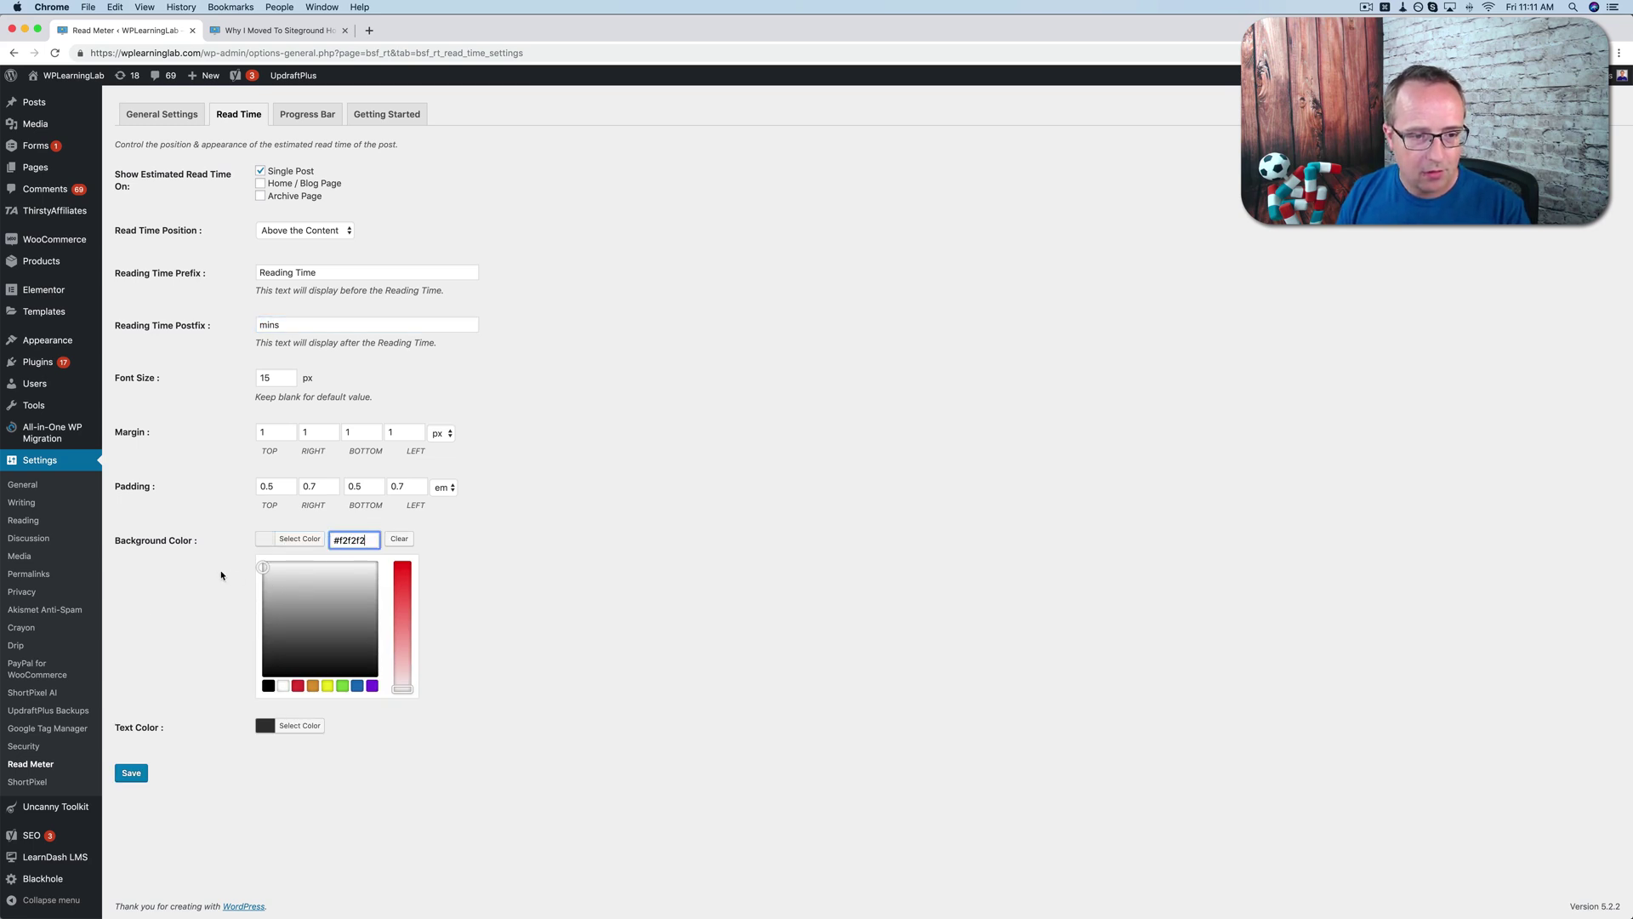
pyautogui.moveTo(221, 576); pyautogui.dragTo(221, 595)
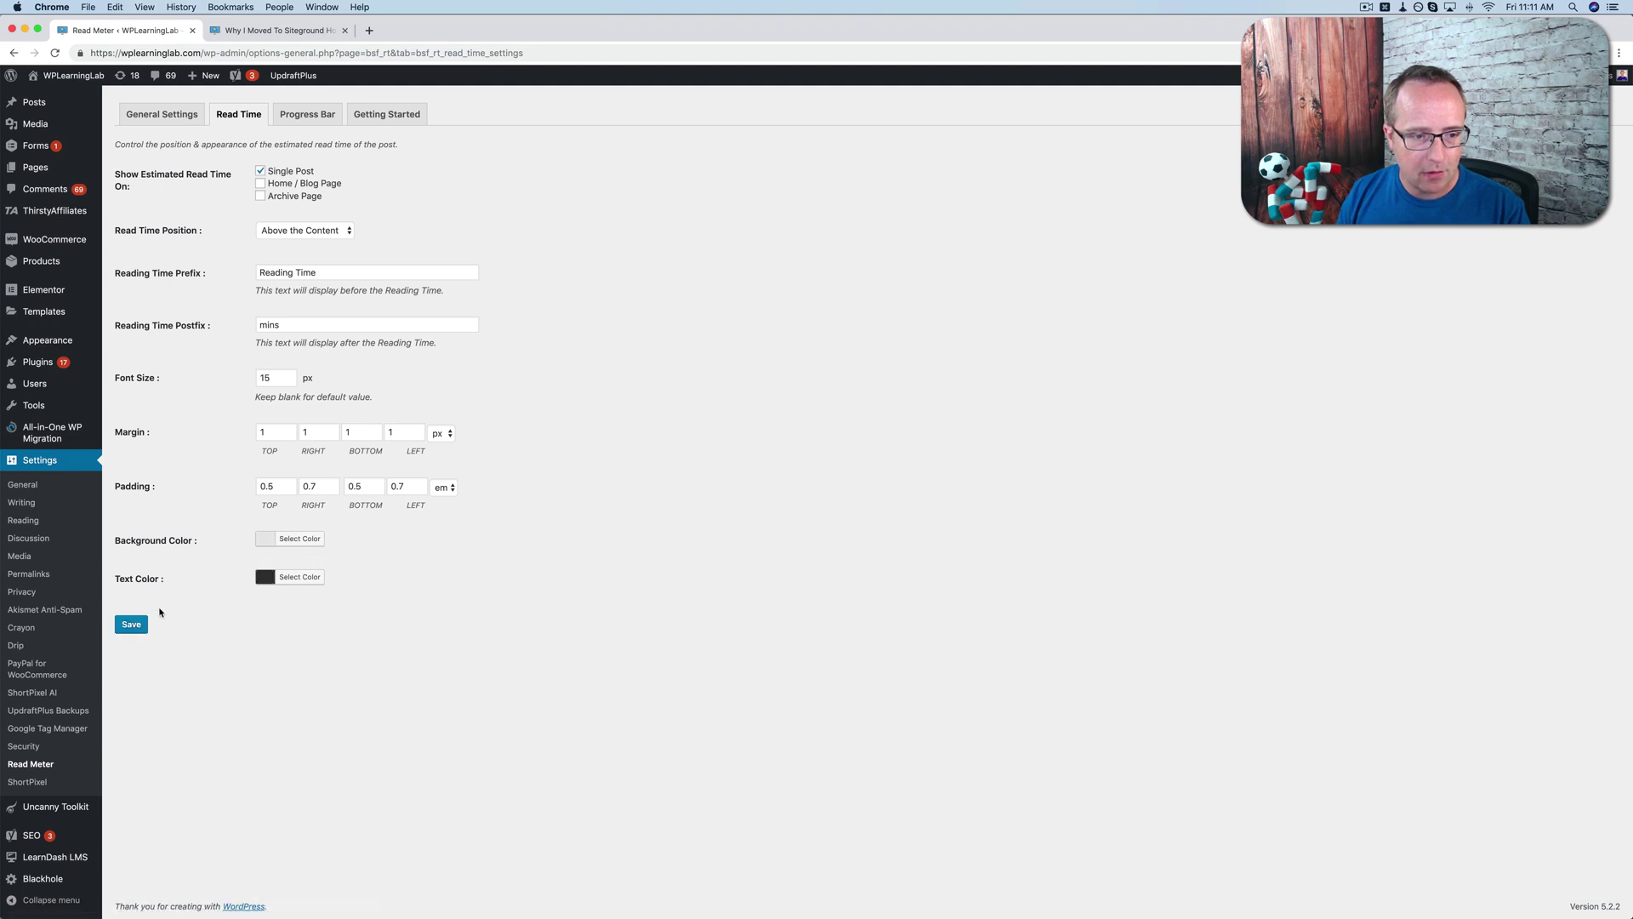
pyautogui.click(132, 624)
pyautogui.click(262, 30)
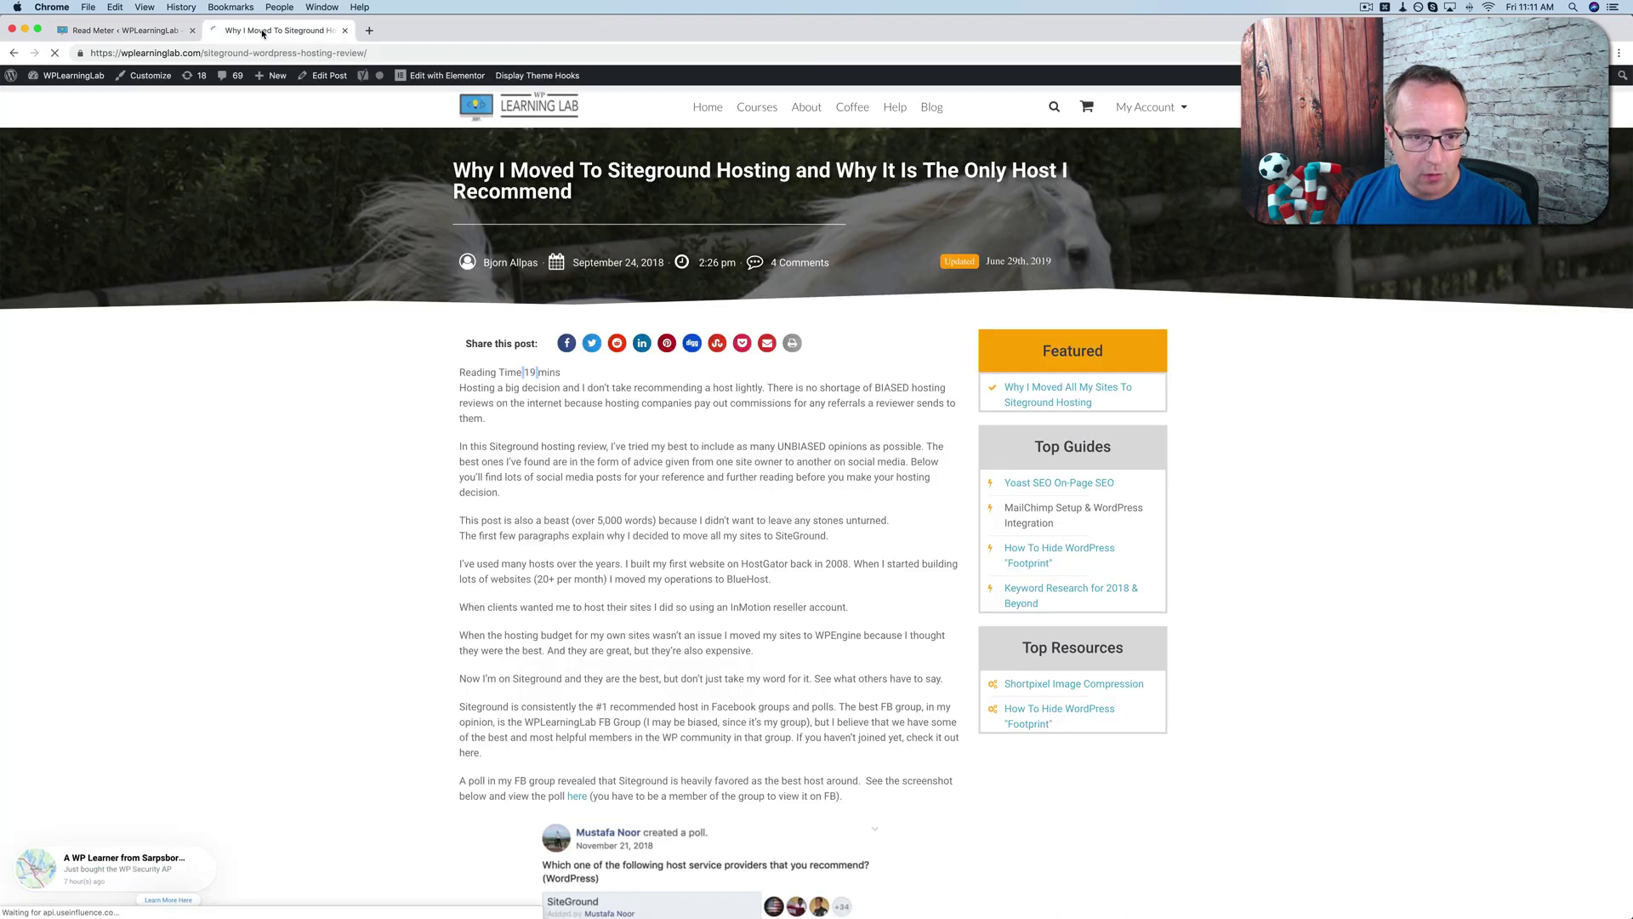
pyautogui.press('super+r')
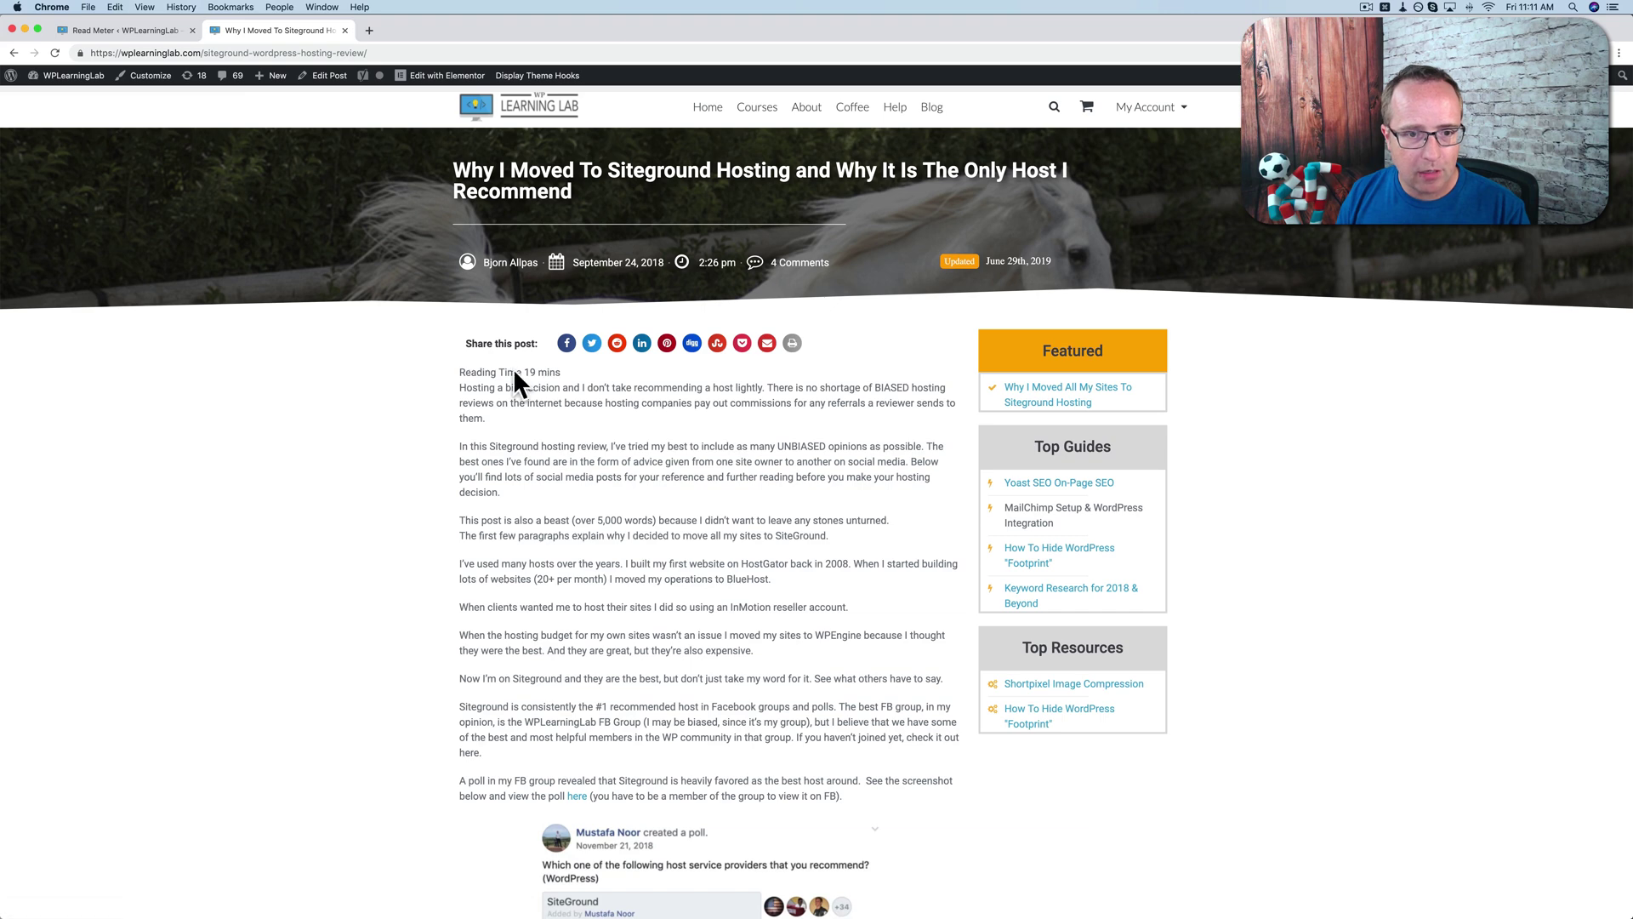
pyautogui.click(113, 32)
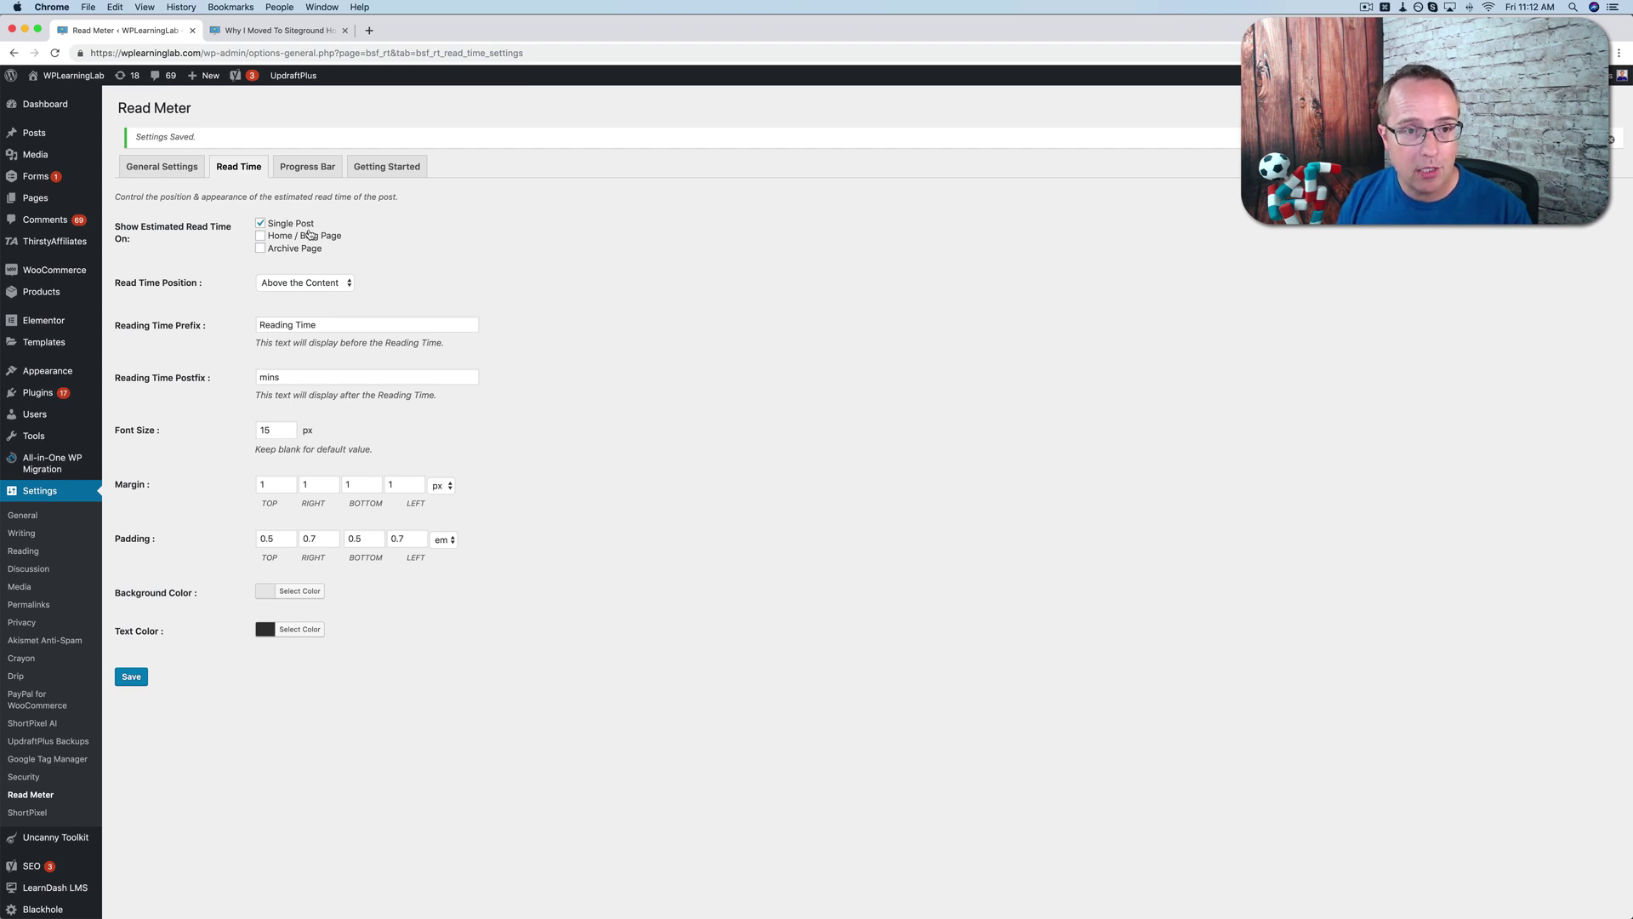
# Keep the progress bar at Top of the Page in Gradient style with green and yellow colours.
pyautogui.click(306, 166)
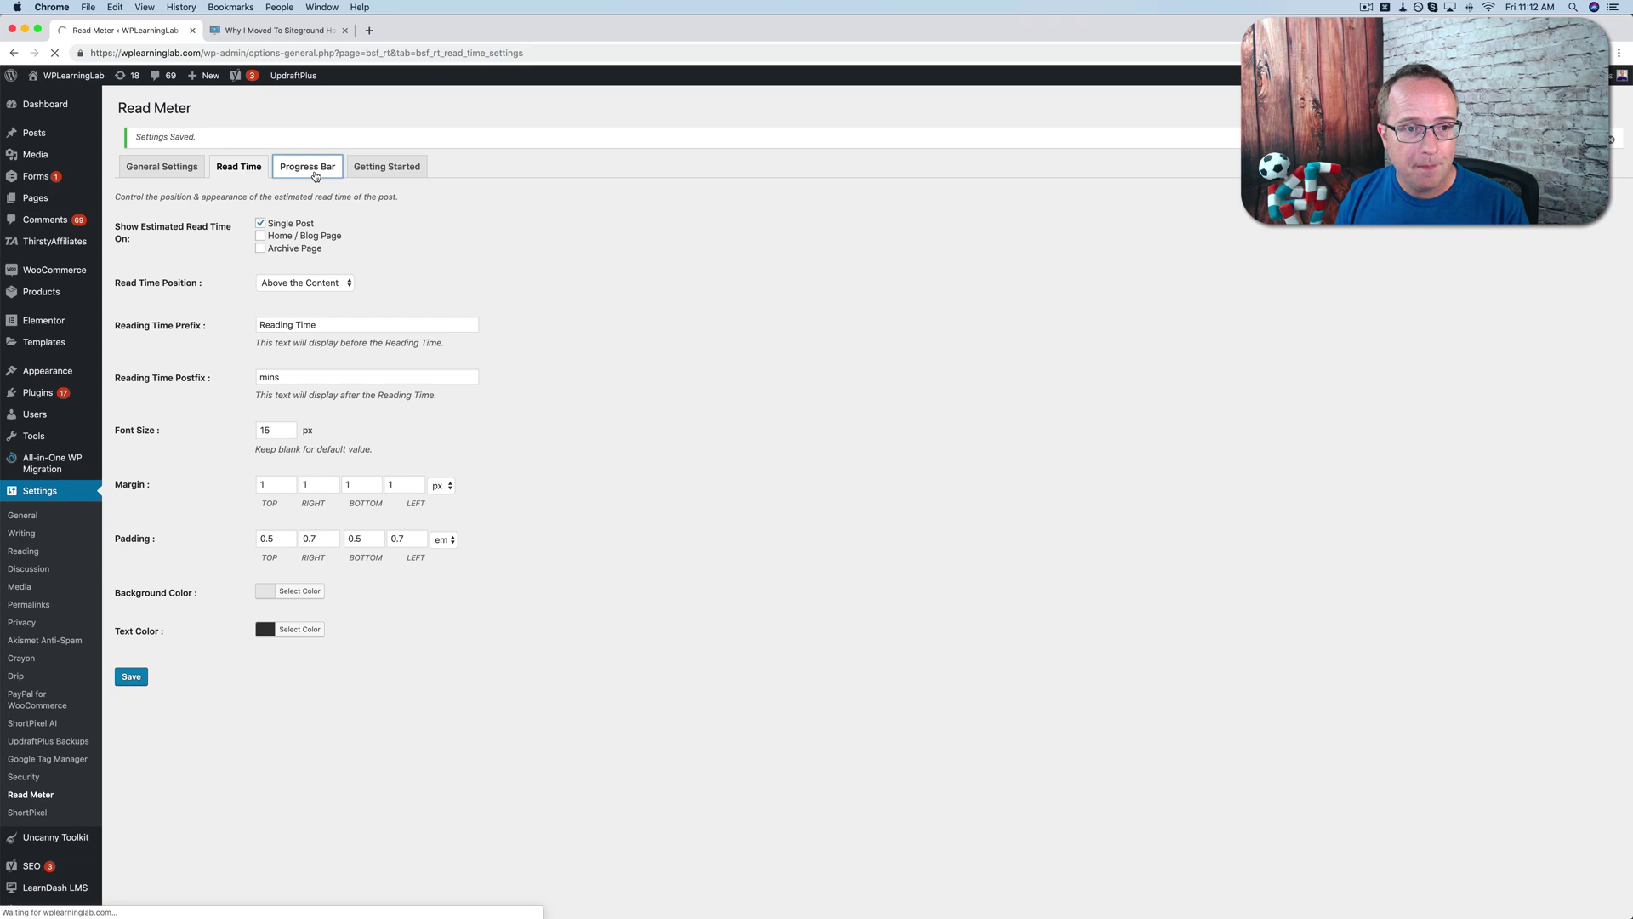
pyautogui.click(281, 31)
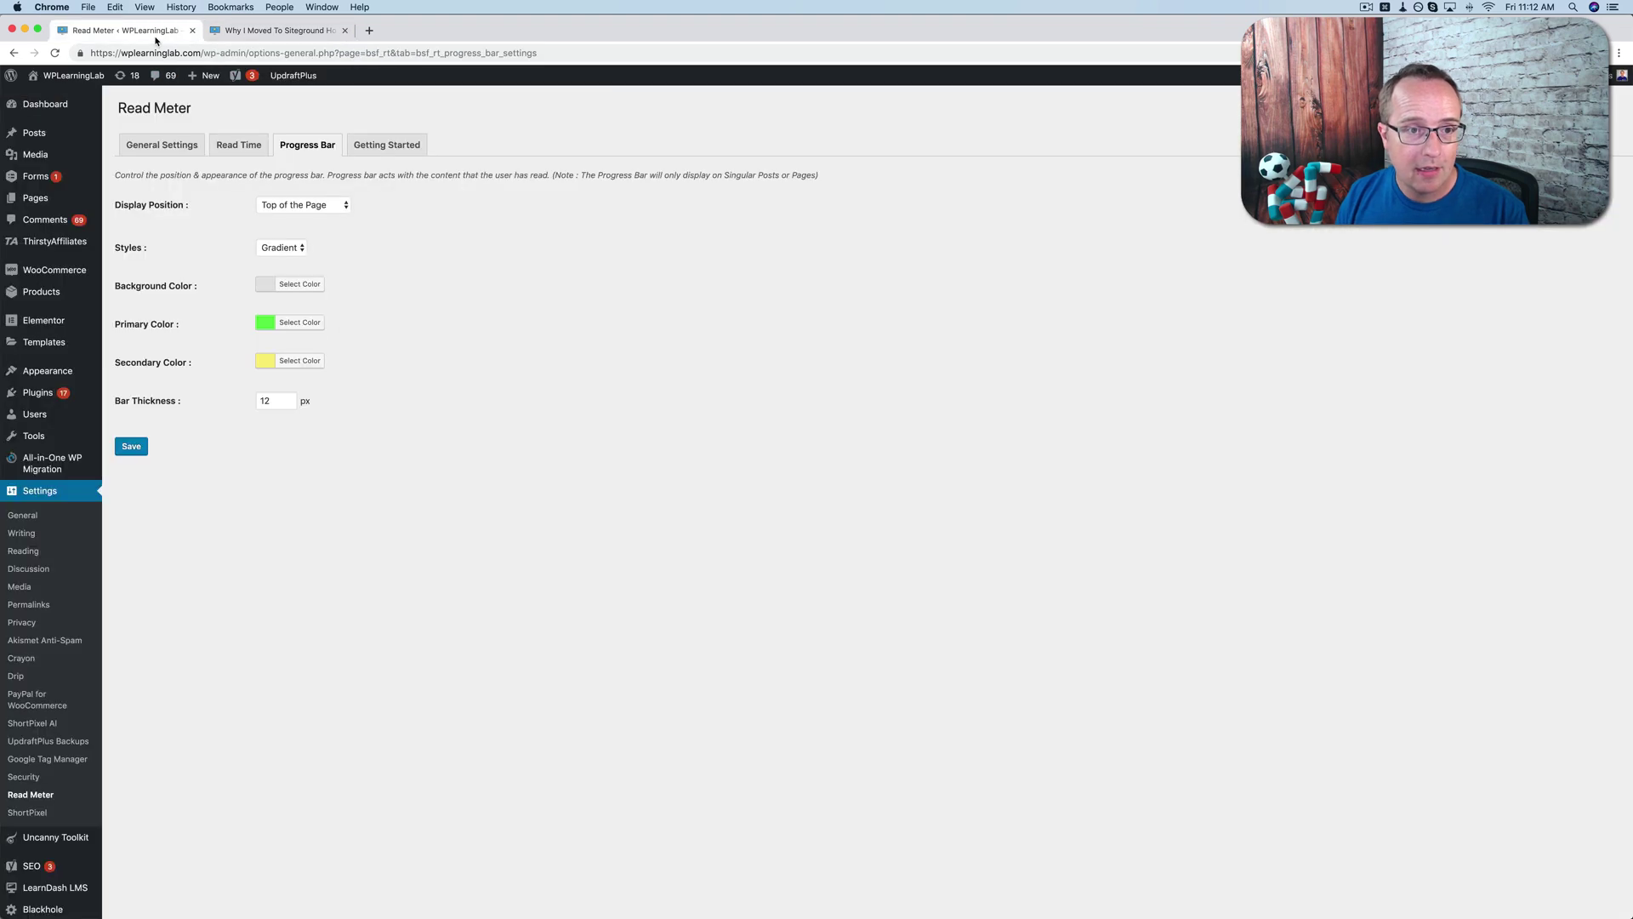
pyautogui.click(123, 30)
pyautogui.click(316, 205)
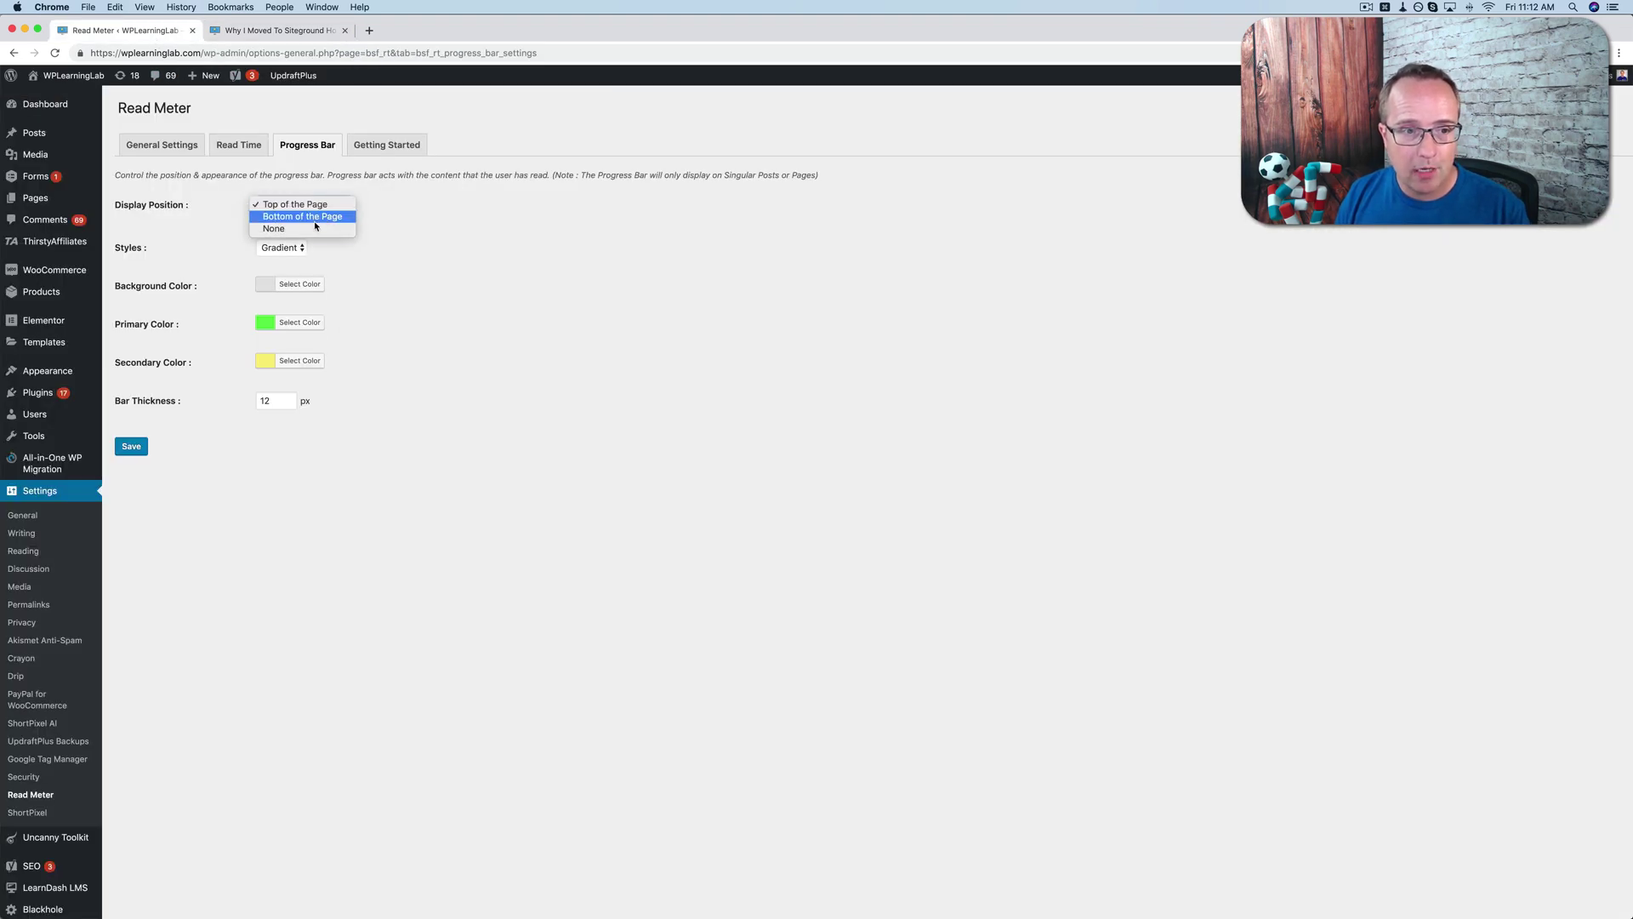
pyautogui.click(358, 254)
pyautogui.click(279, 247)
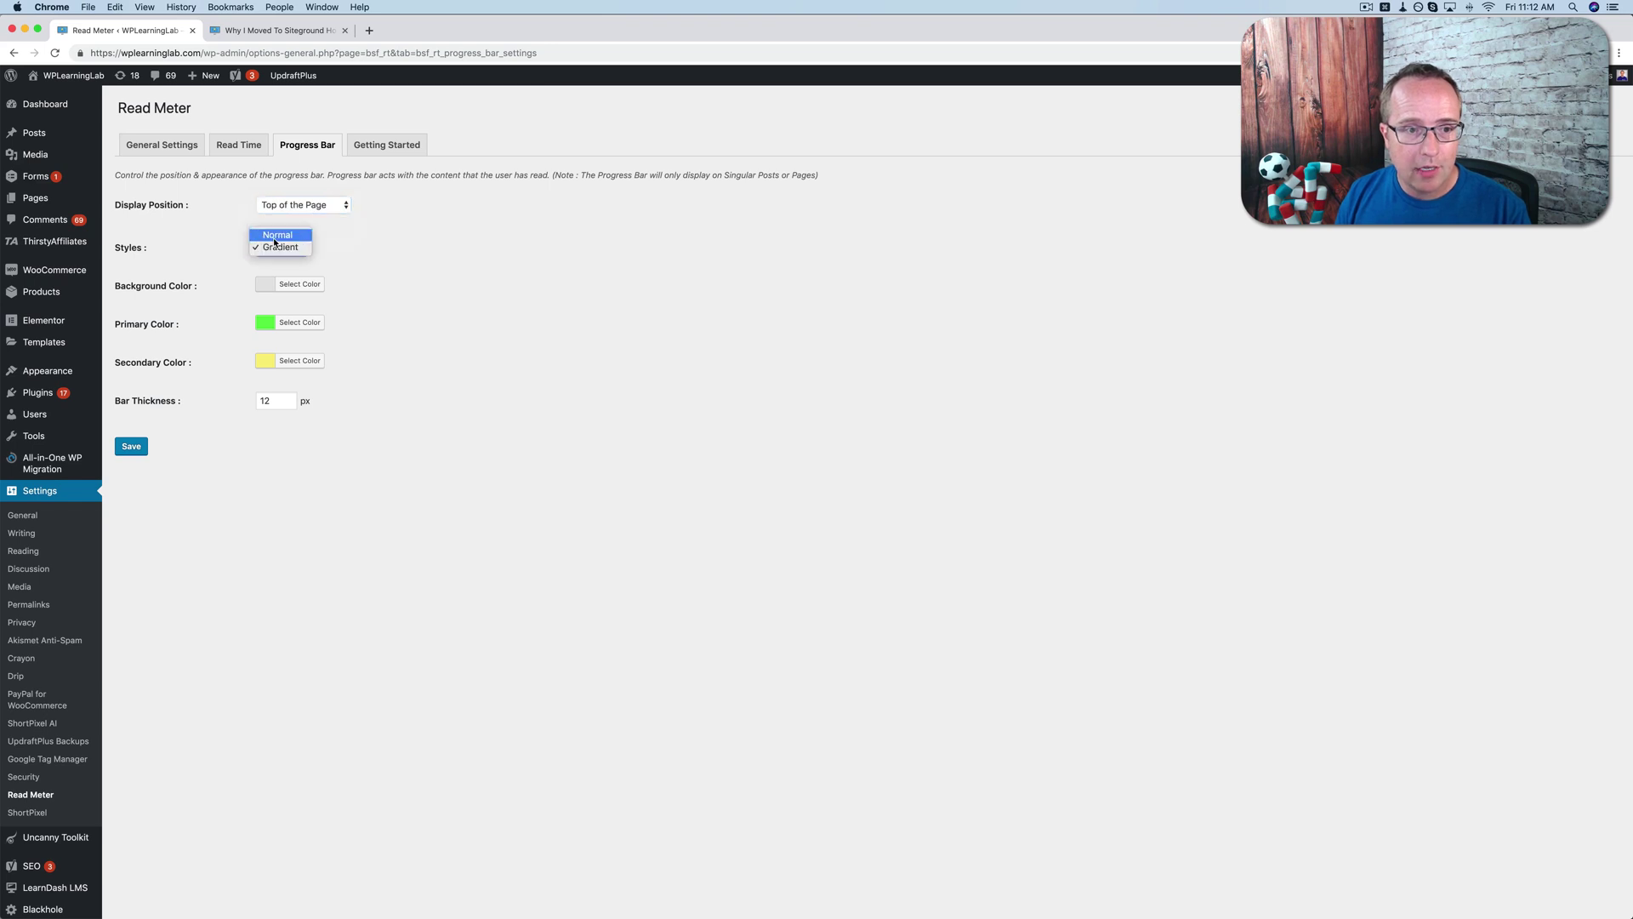
pyautogui.click(273, 242)
pyautogui.click(293, 254)
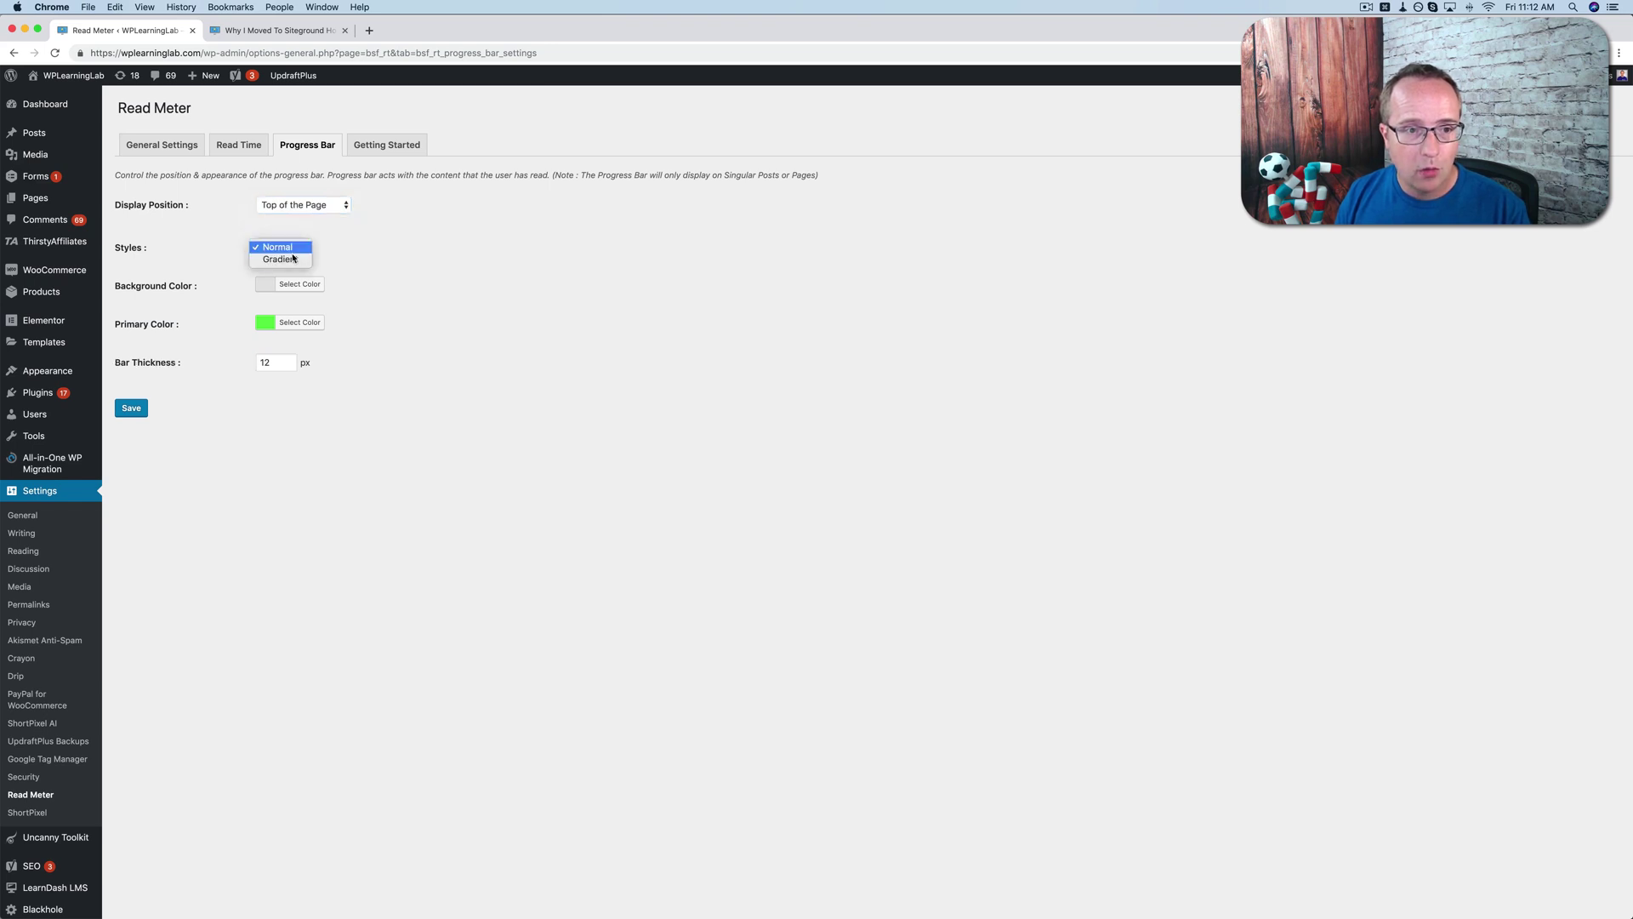
pyautogui.click(290, 262)
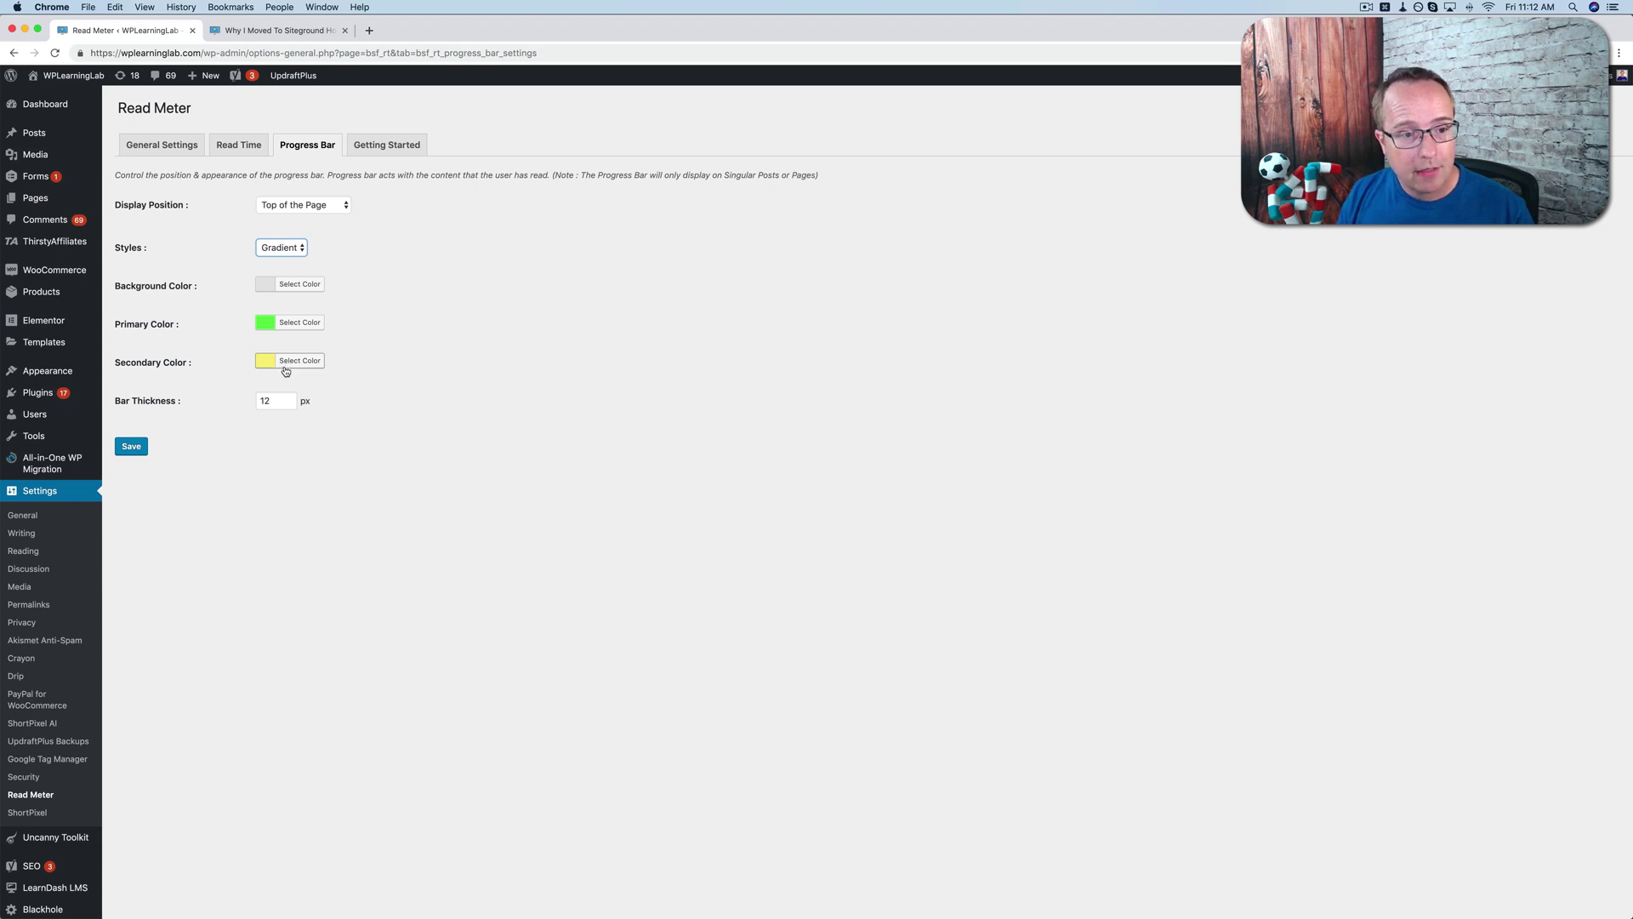
pyautogui.click(247, 411)
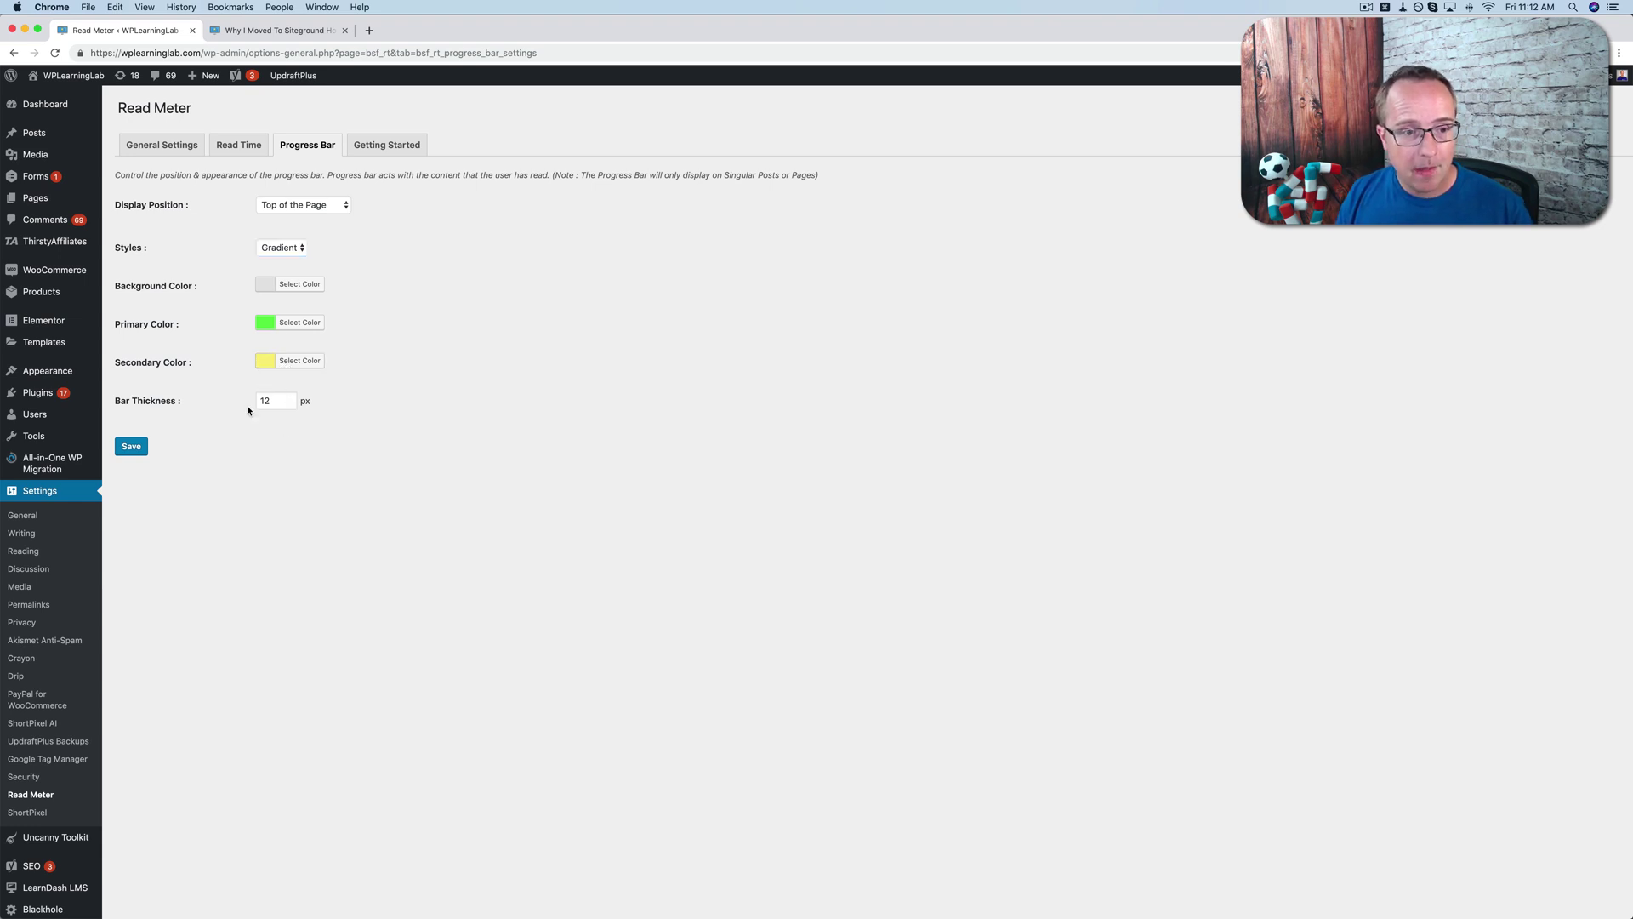
pyautogui.click(141, 451)
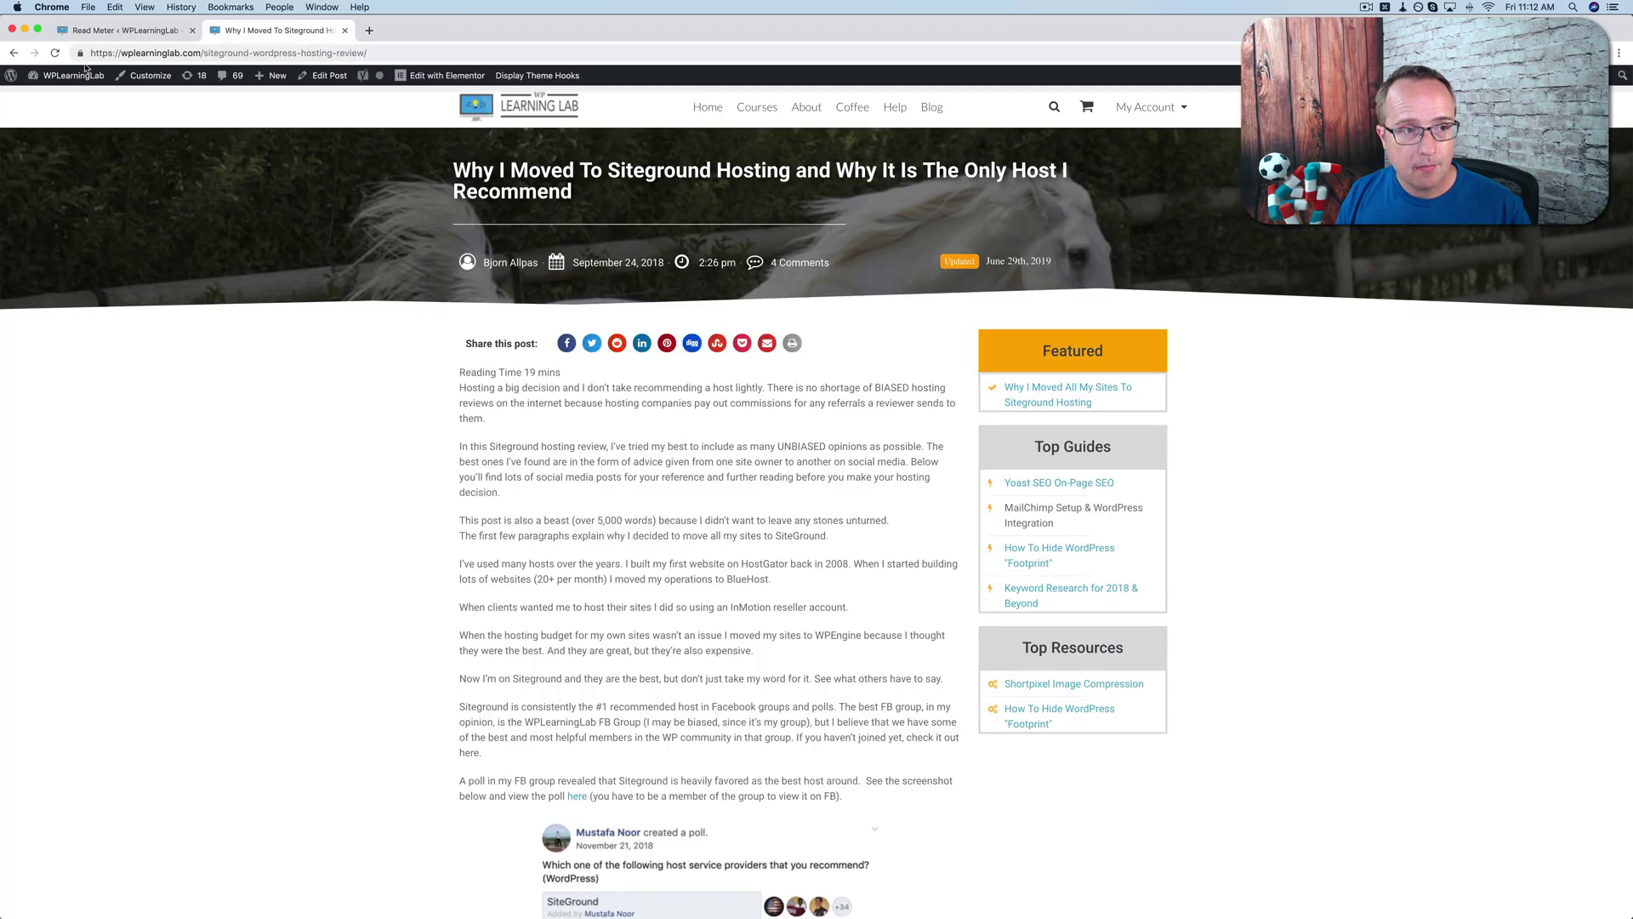
pyautogui.press('super+2')
pyautogui.click(53, 54)
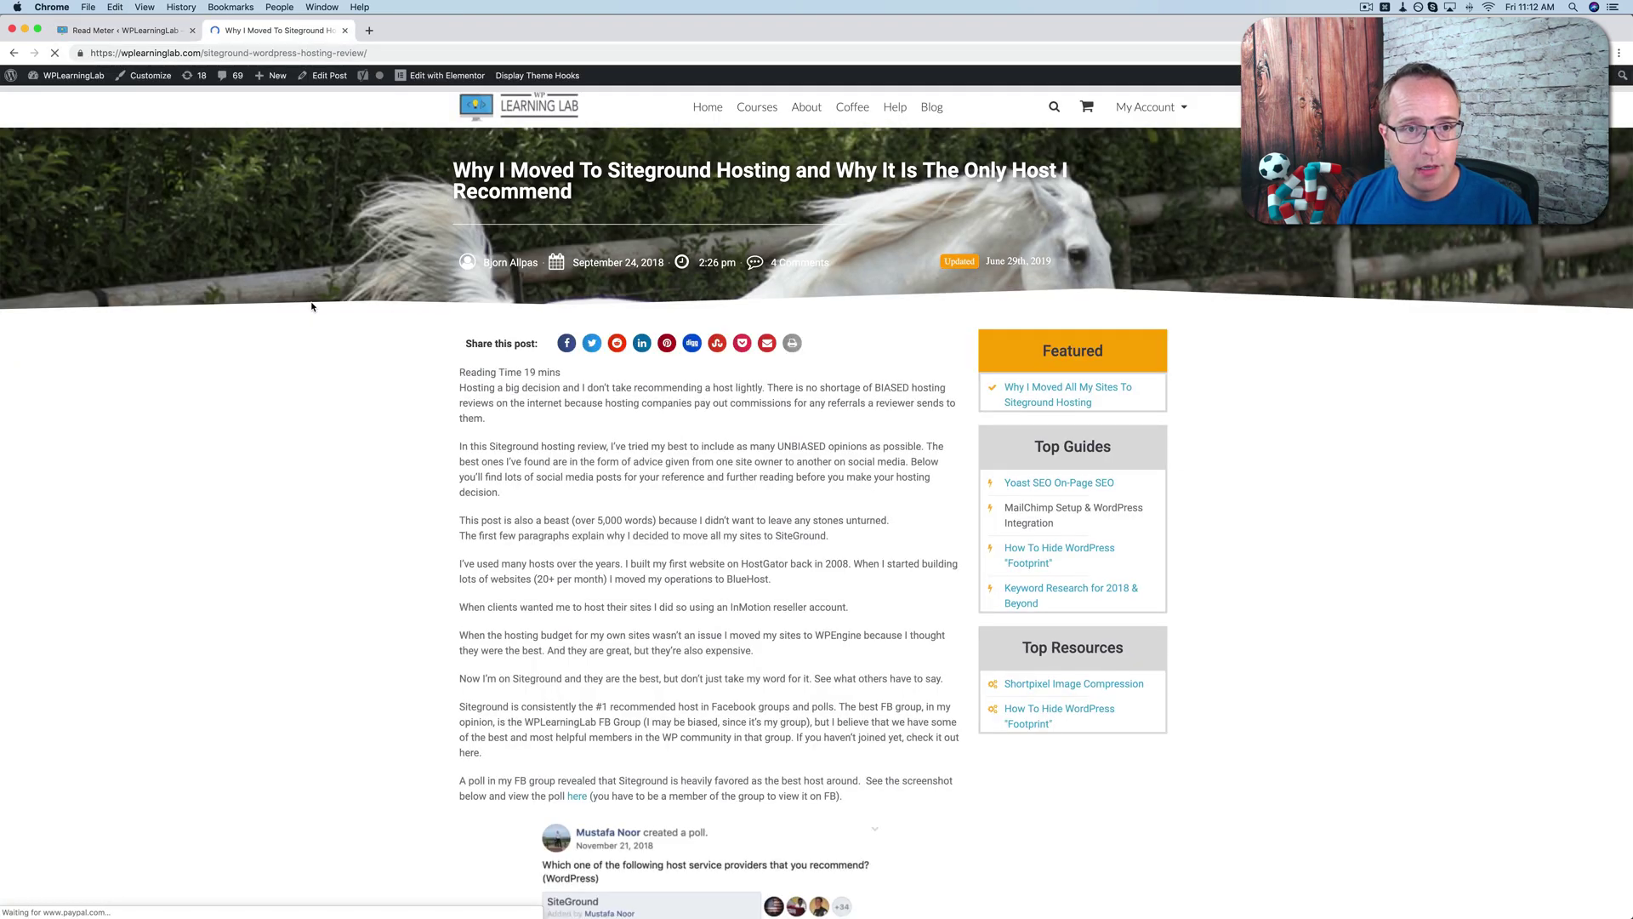
pyautogui.scroll(-1, 394, 281)
pyautogui.scroll(-4, 394, 281)
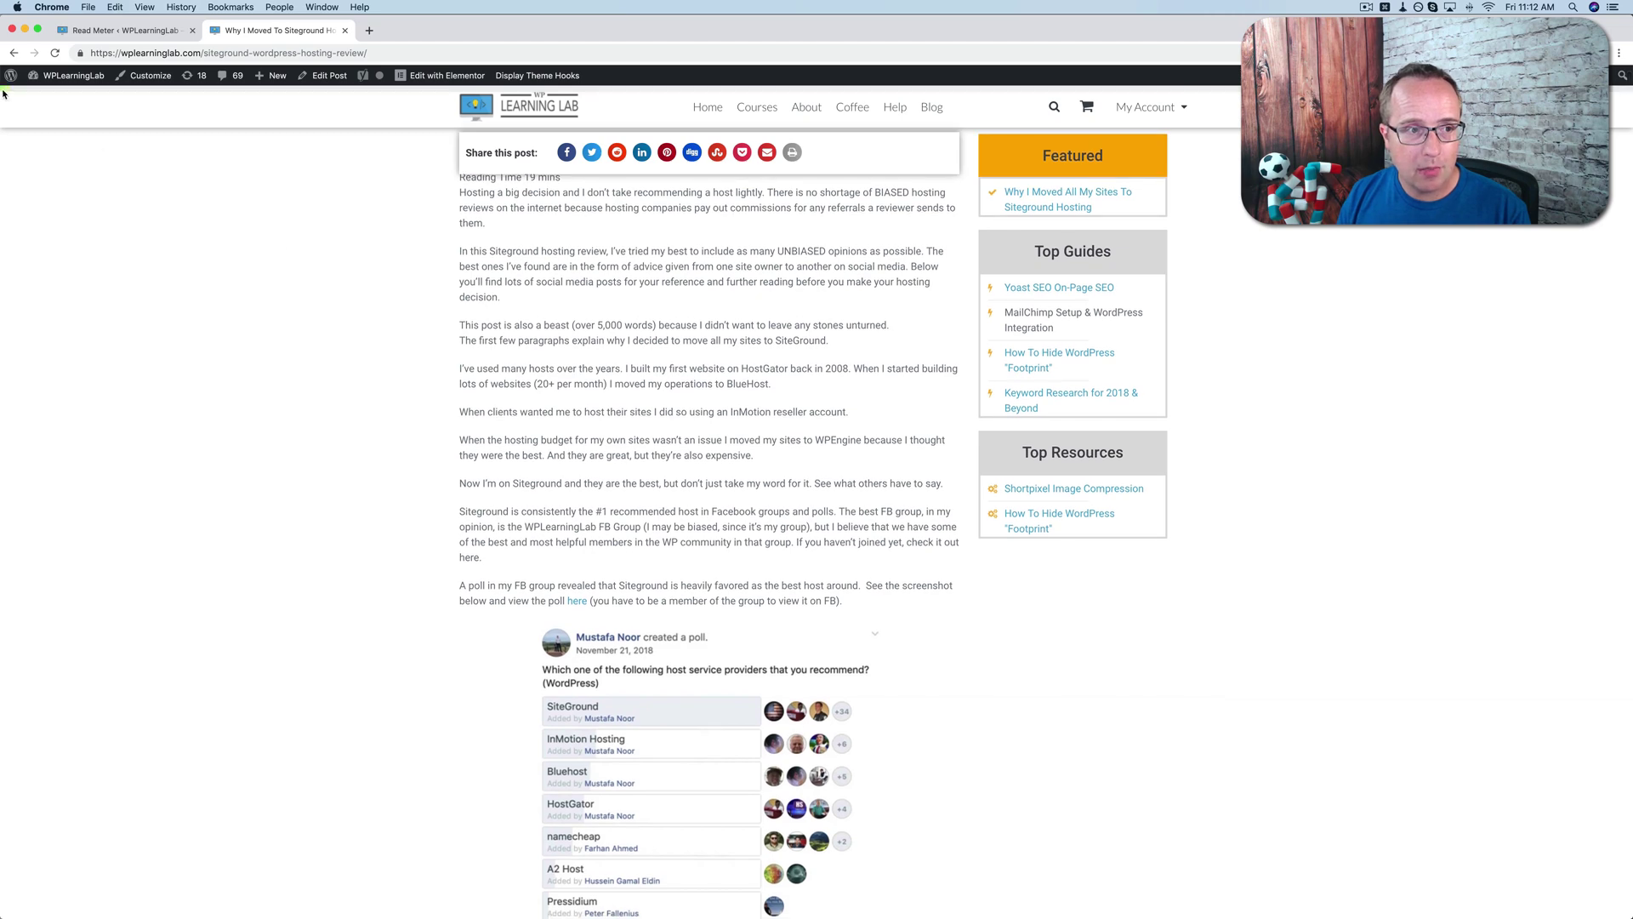
pyautogui.scroll(-10, 343, 291)
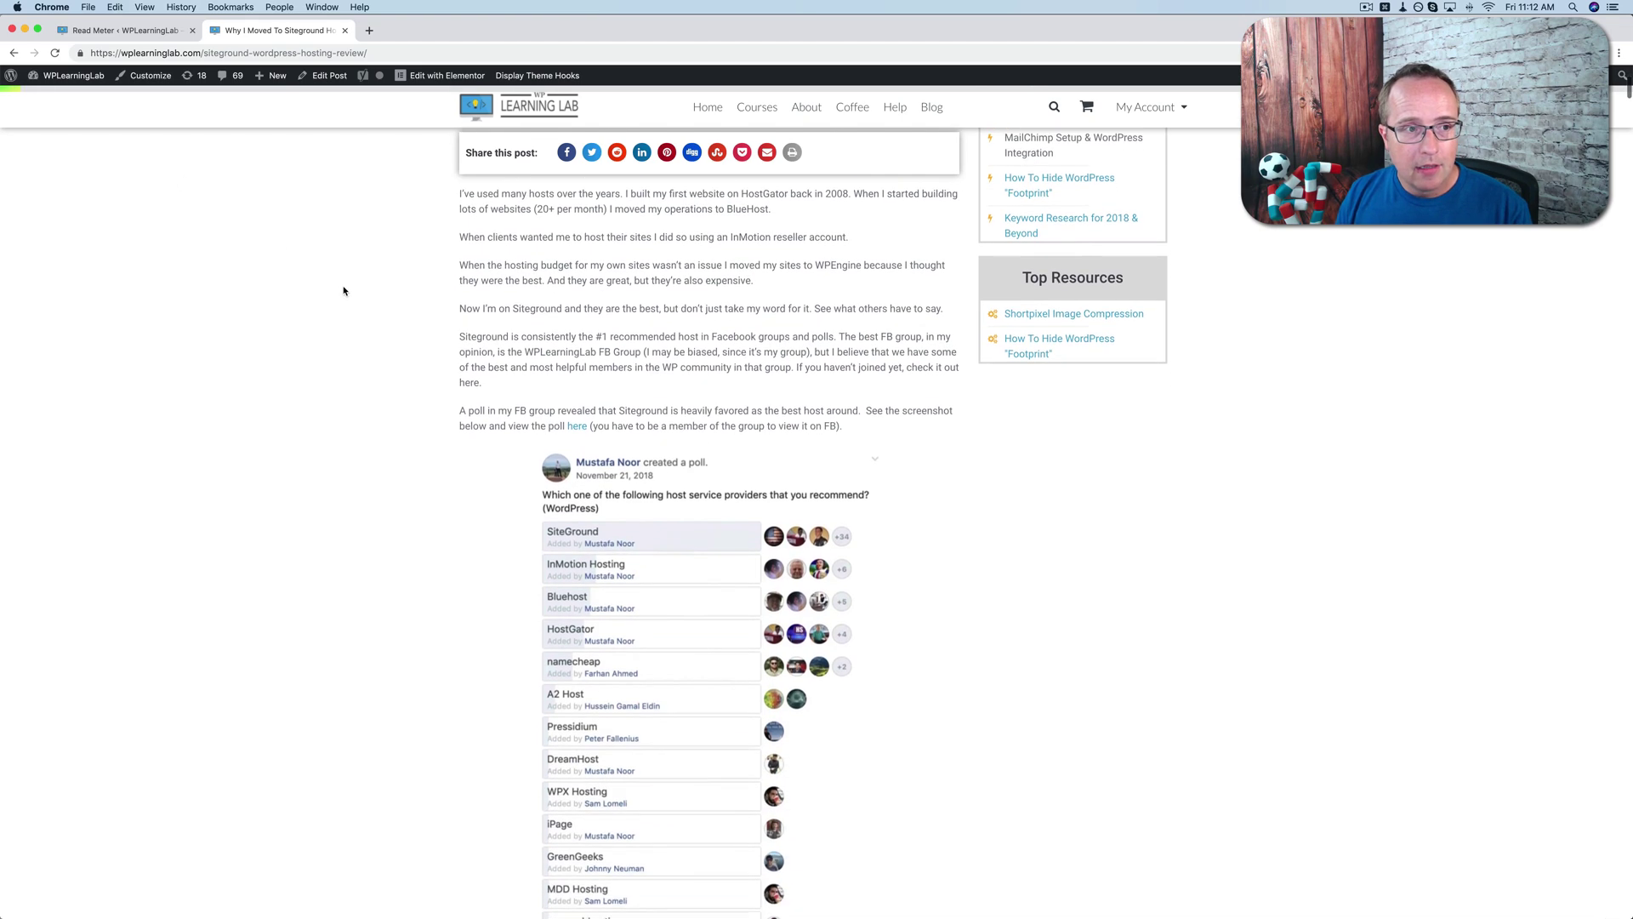
pyautogui.scroll(-4, 343, 291)
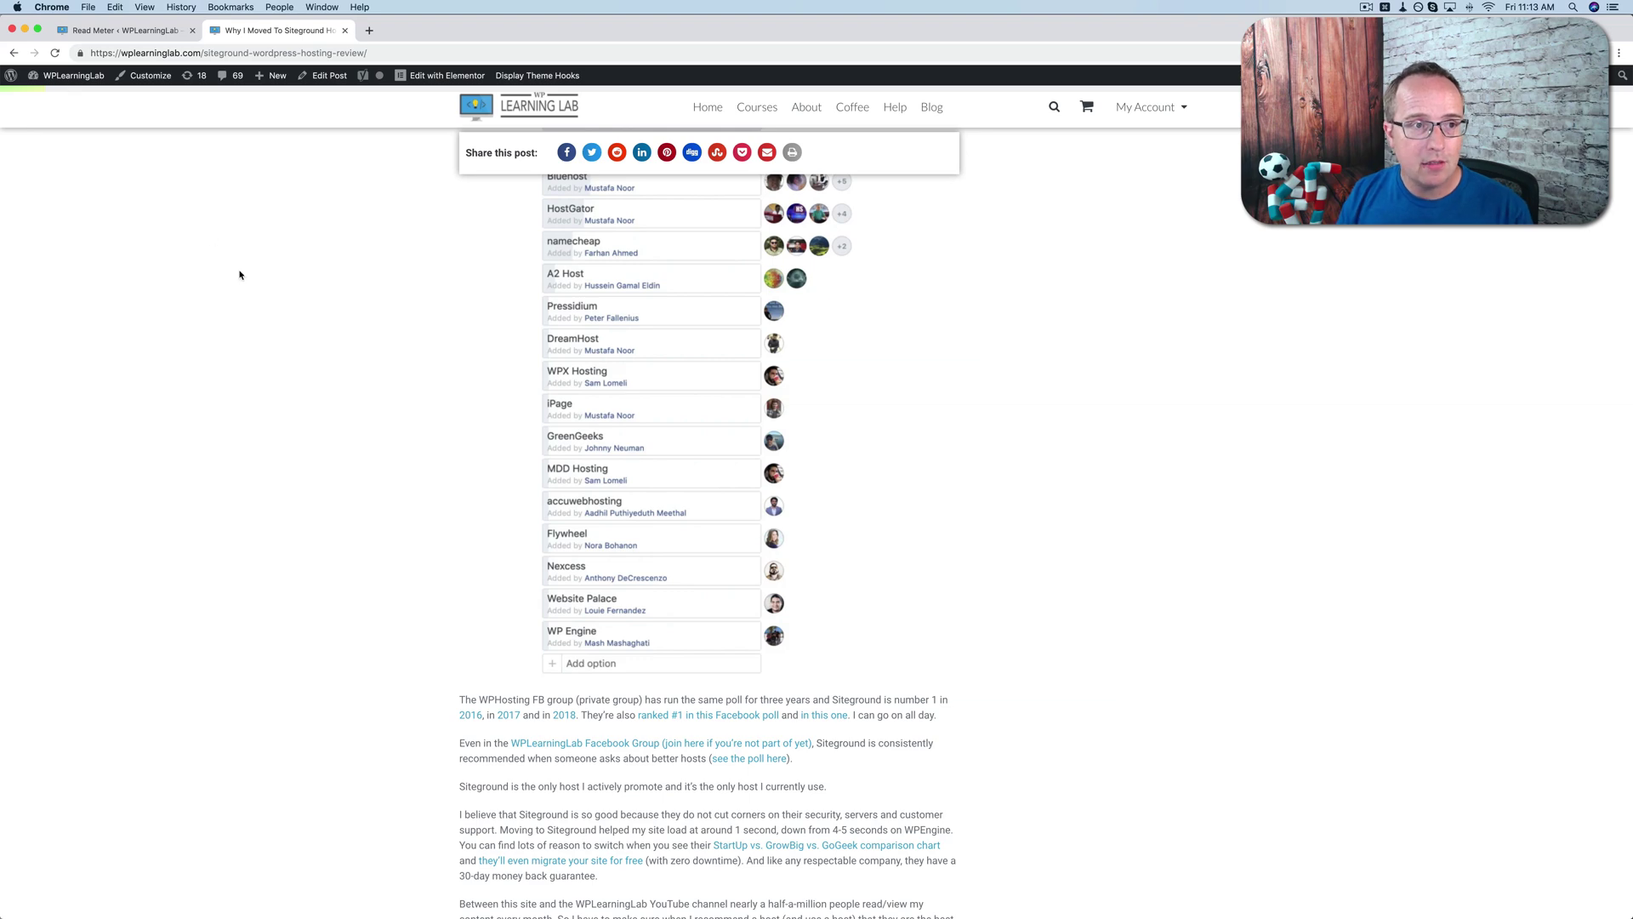
pyautogui.scroll(-10, 240, 275)
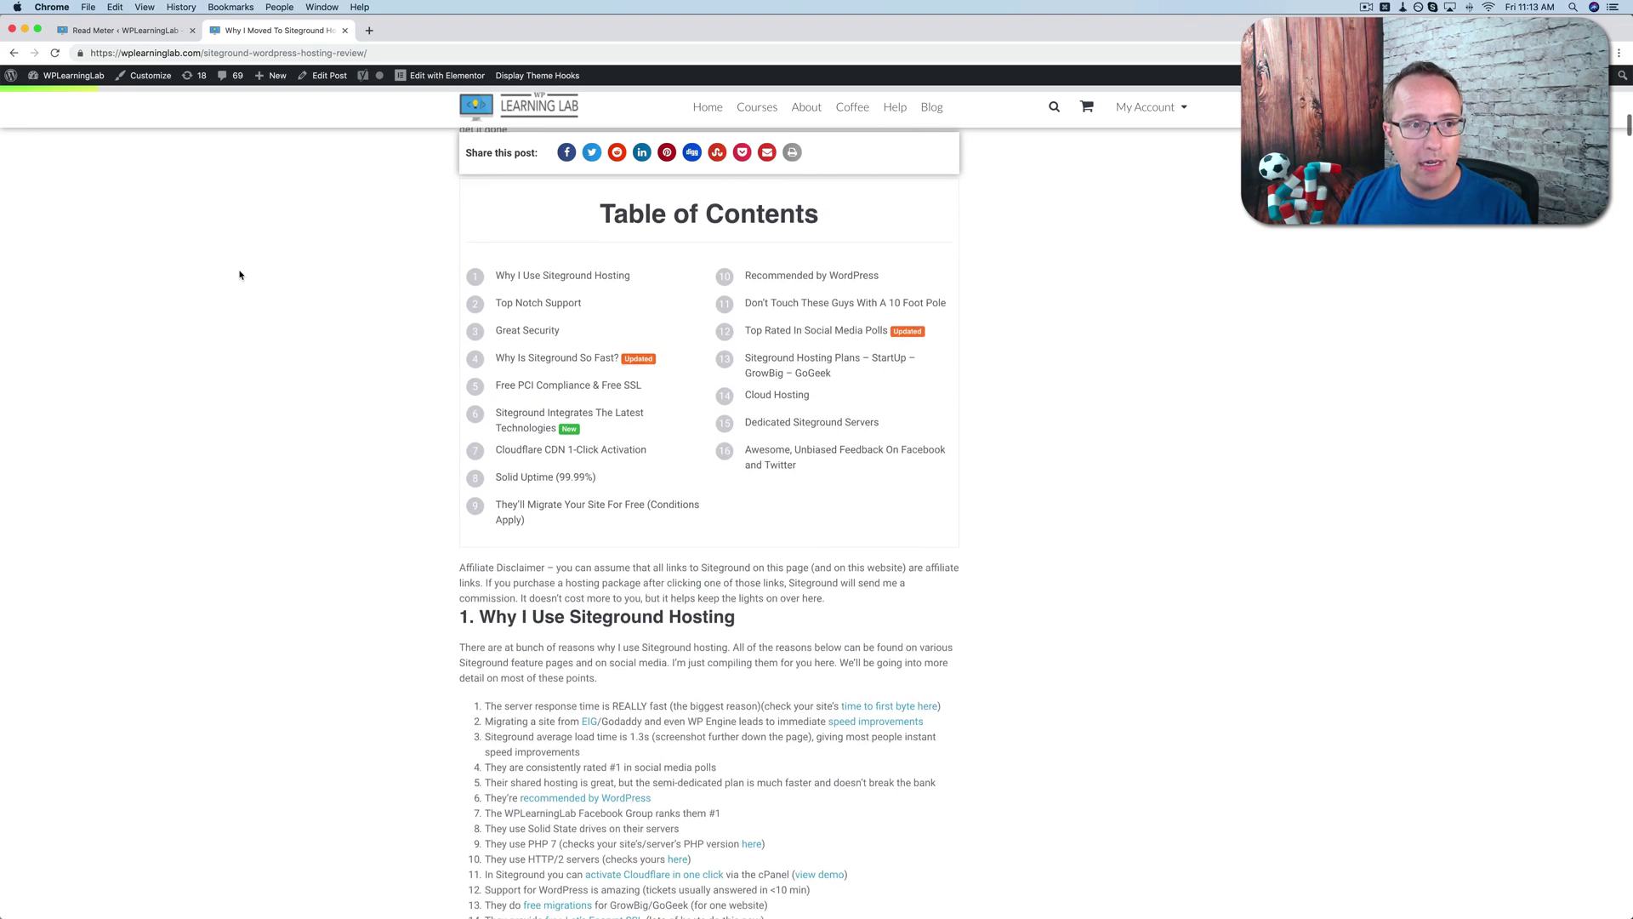
pyautogui.scroll(-15, 240, 275)
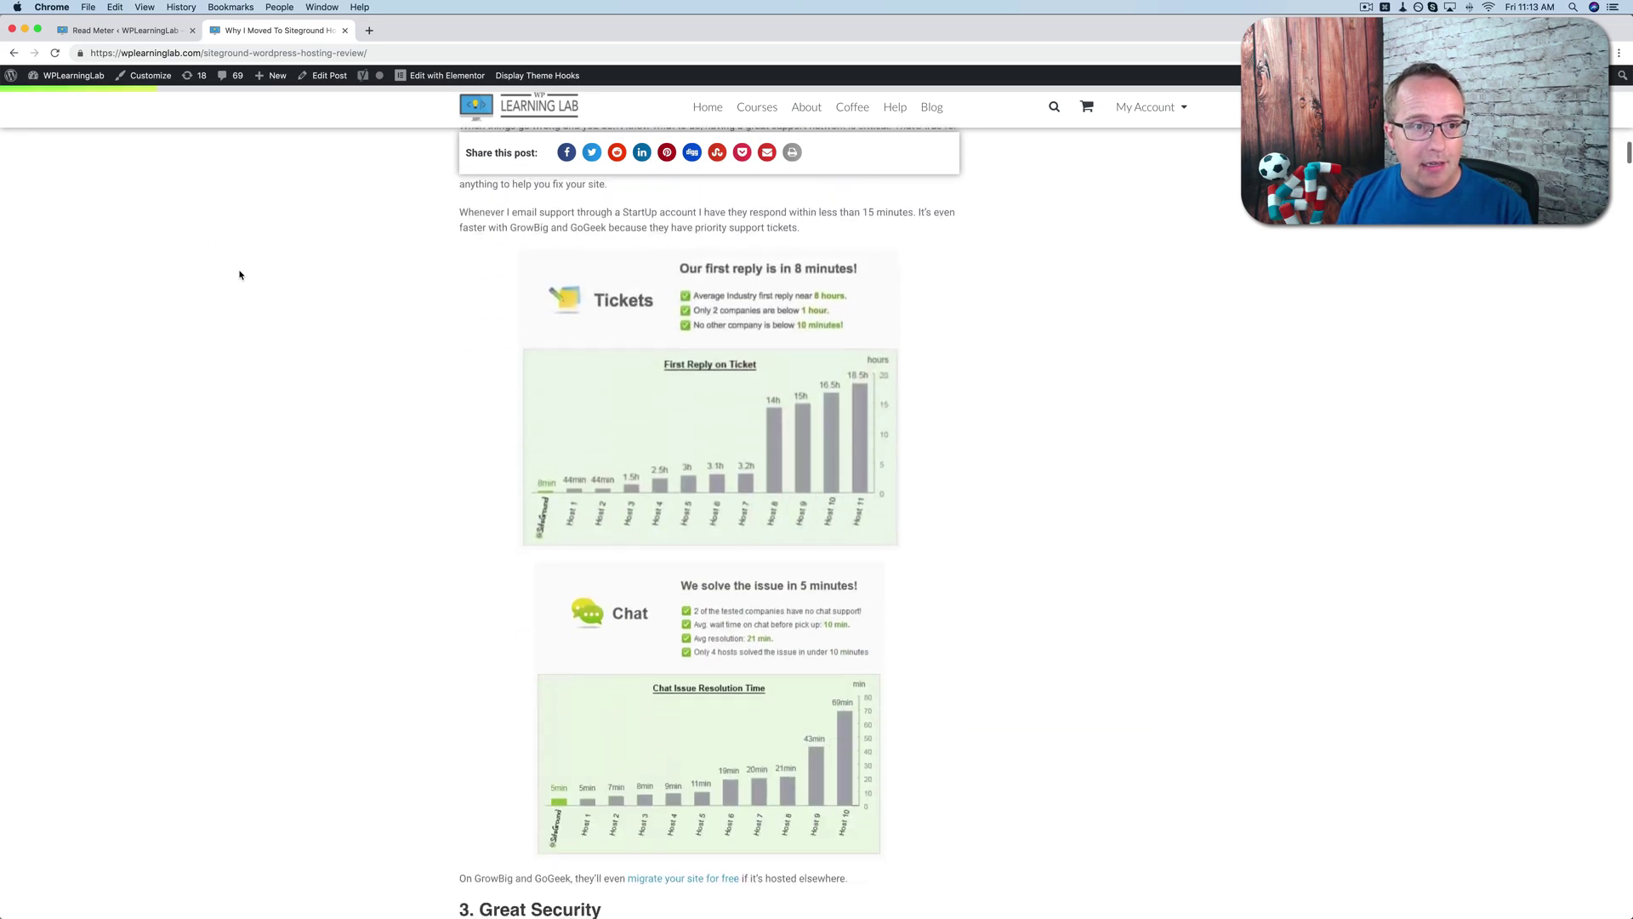
pyautogui.scroll(-15, 240, 275)
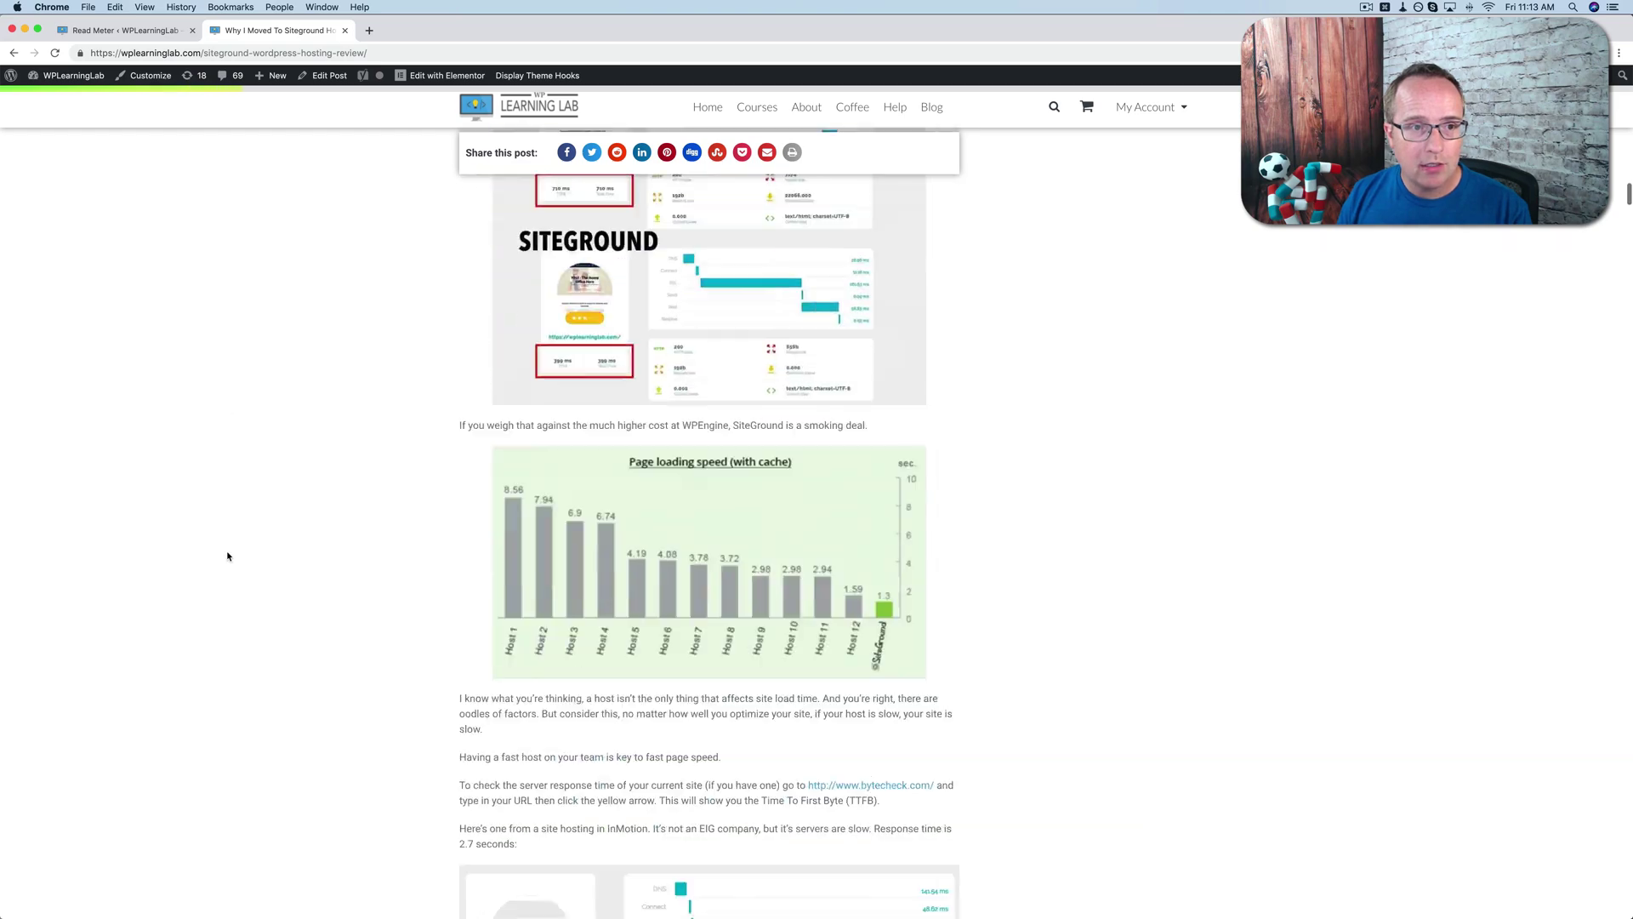
pyautogui.scroll(-15, 228, 557)
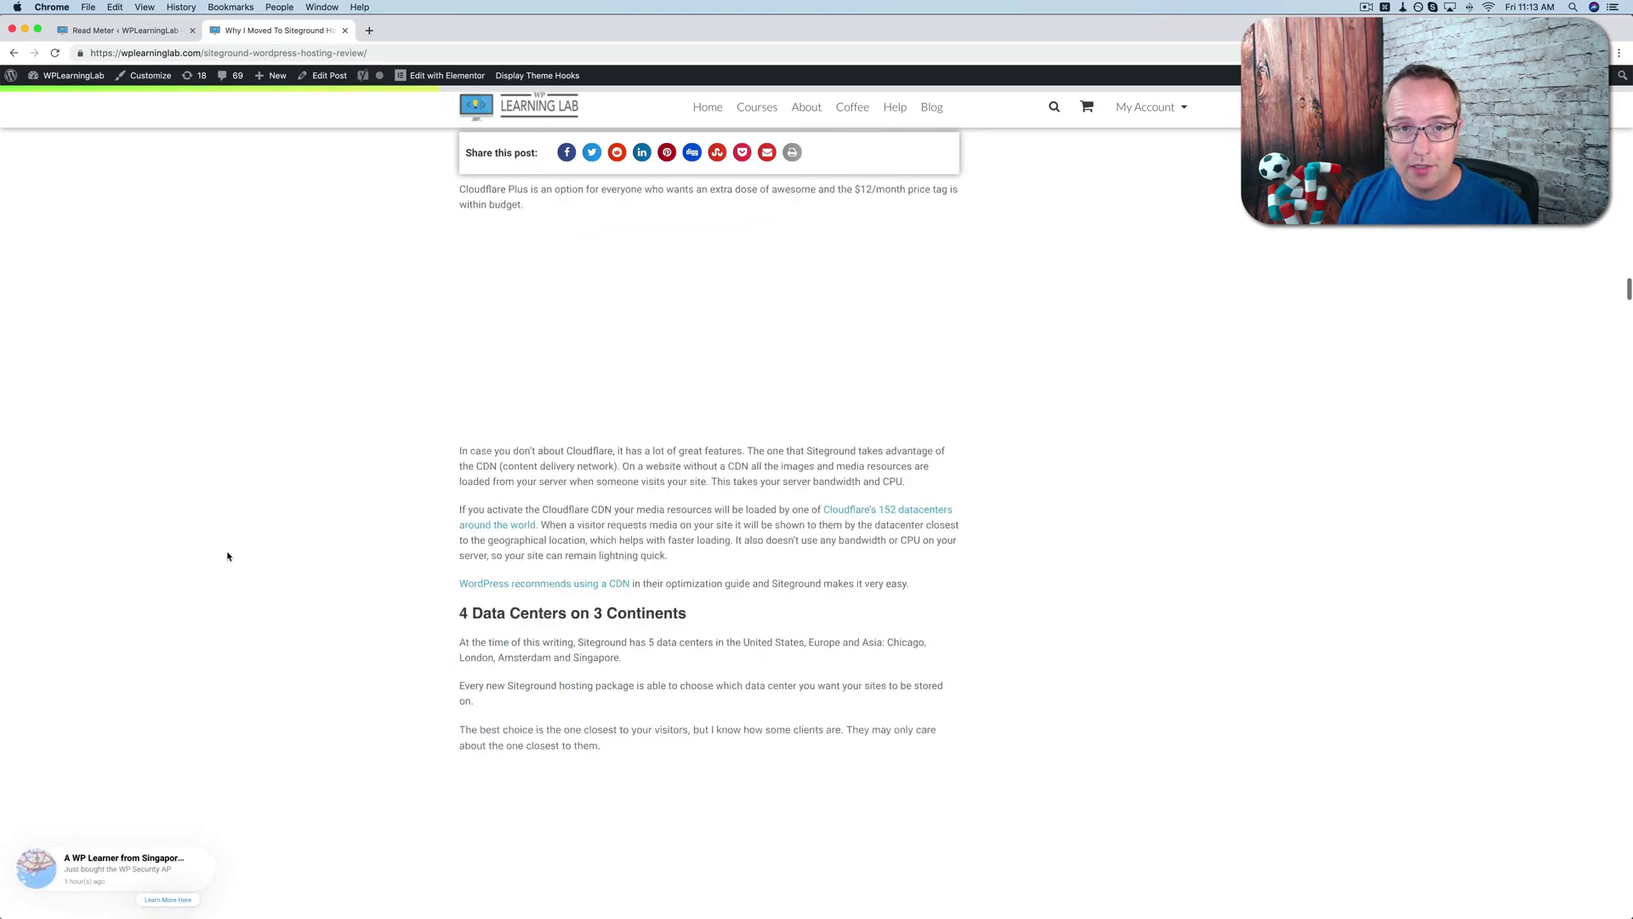
pyautogui.scroll(-15, 227, 556)
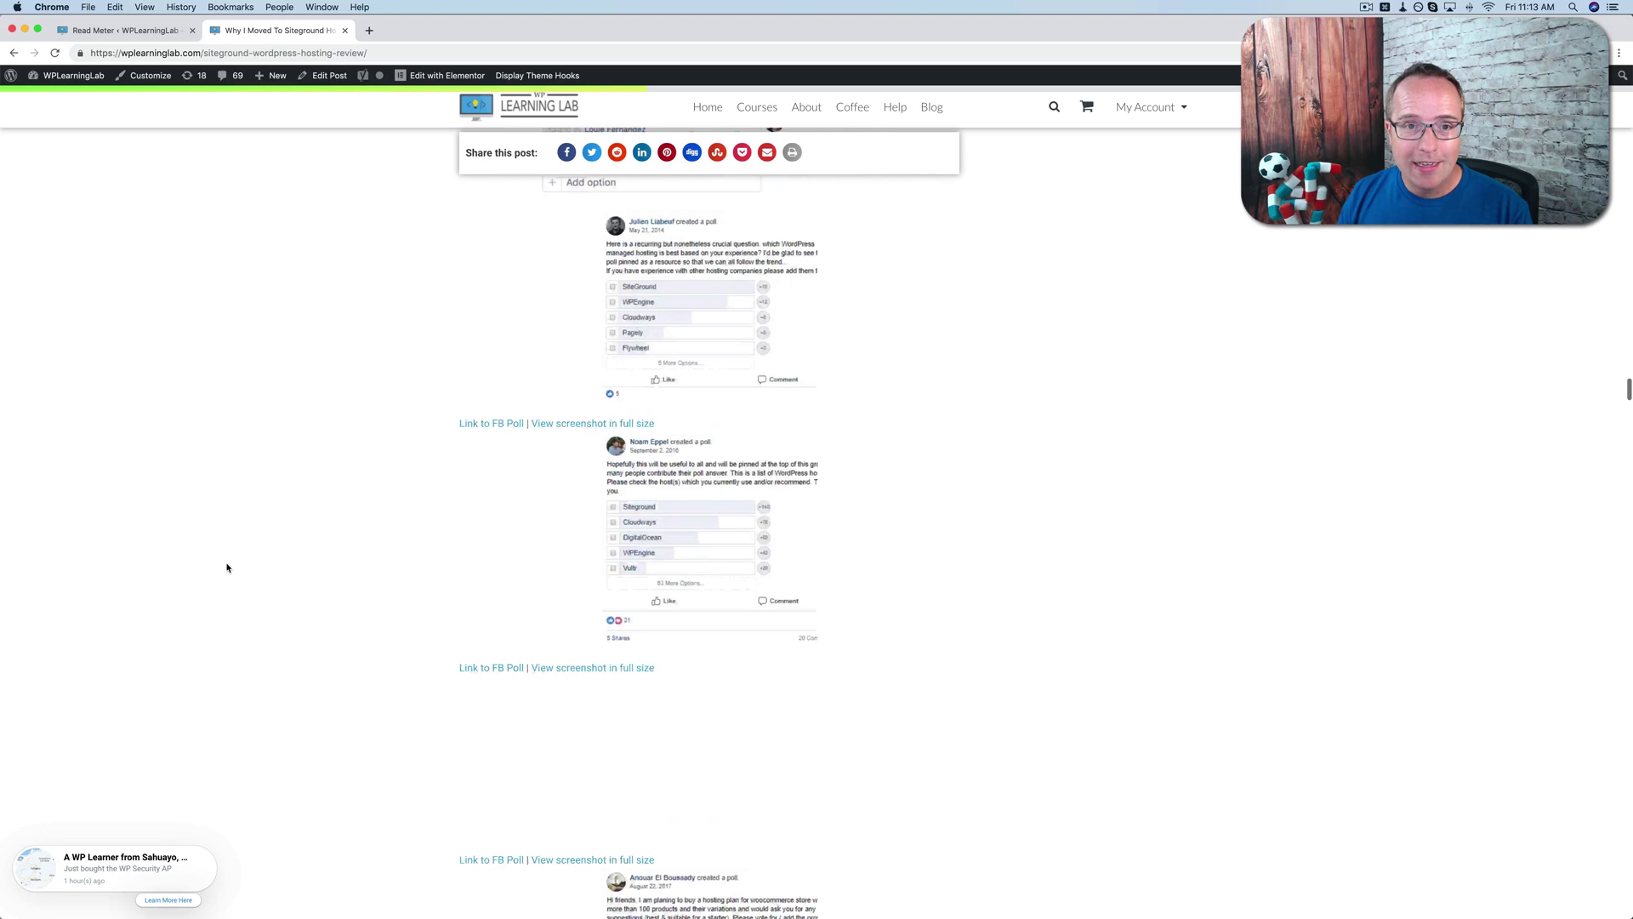
pyautogui.scroll(-5, 228, 567)
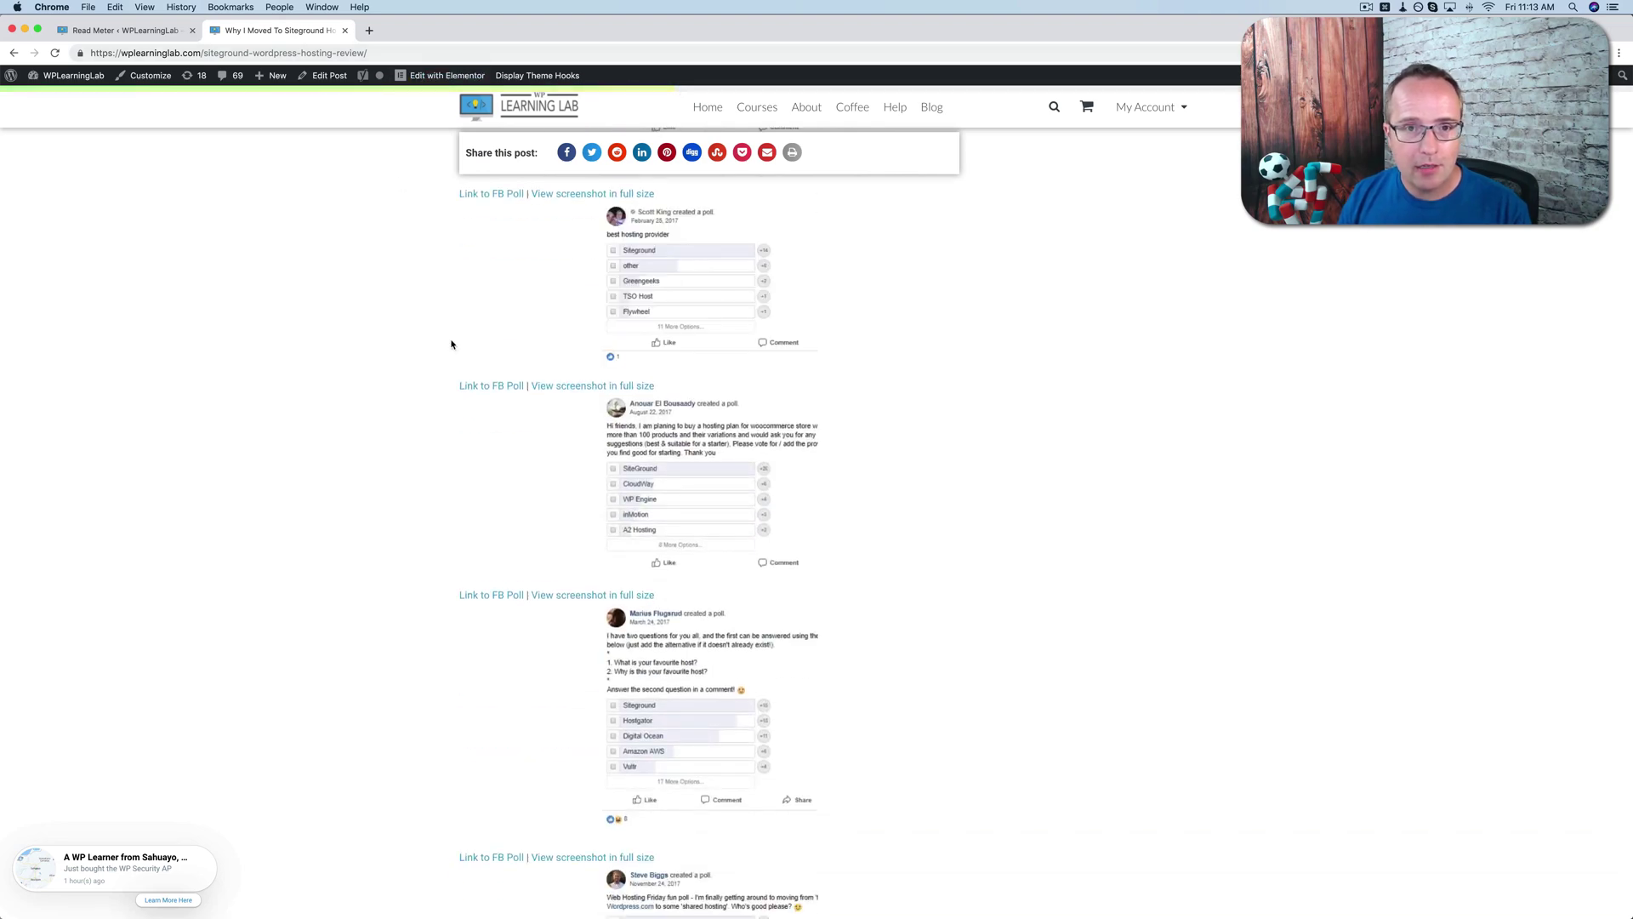
pyautogui.scroll(-15, 451, 343)
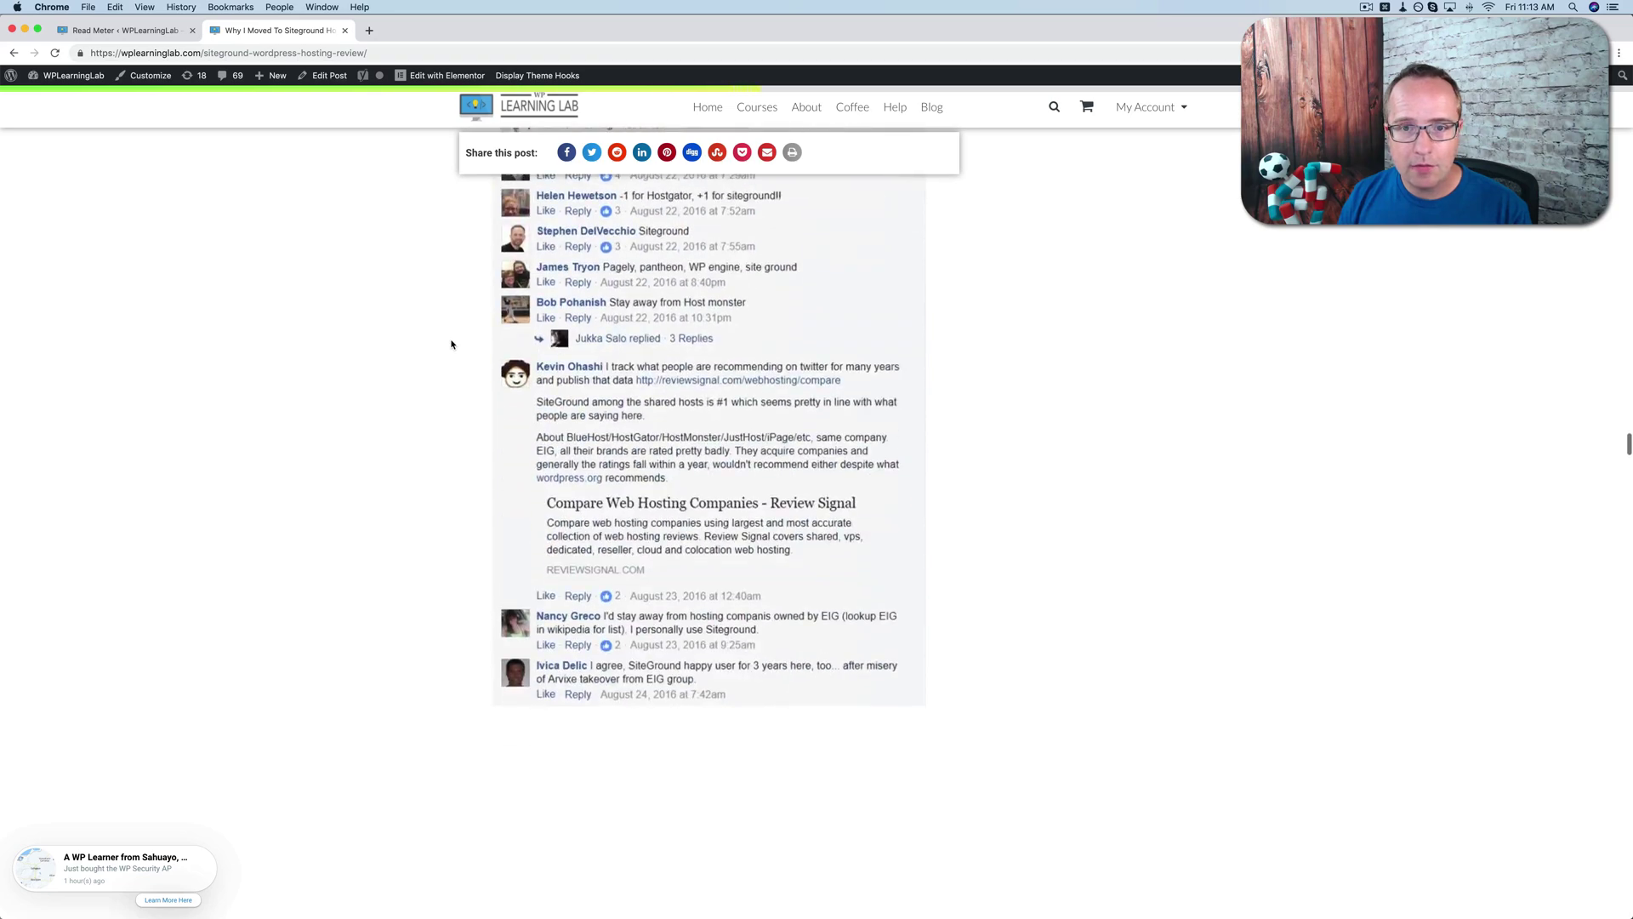
pyautogui.scroll(-5, 451, 344)
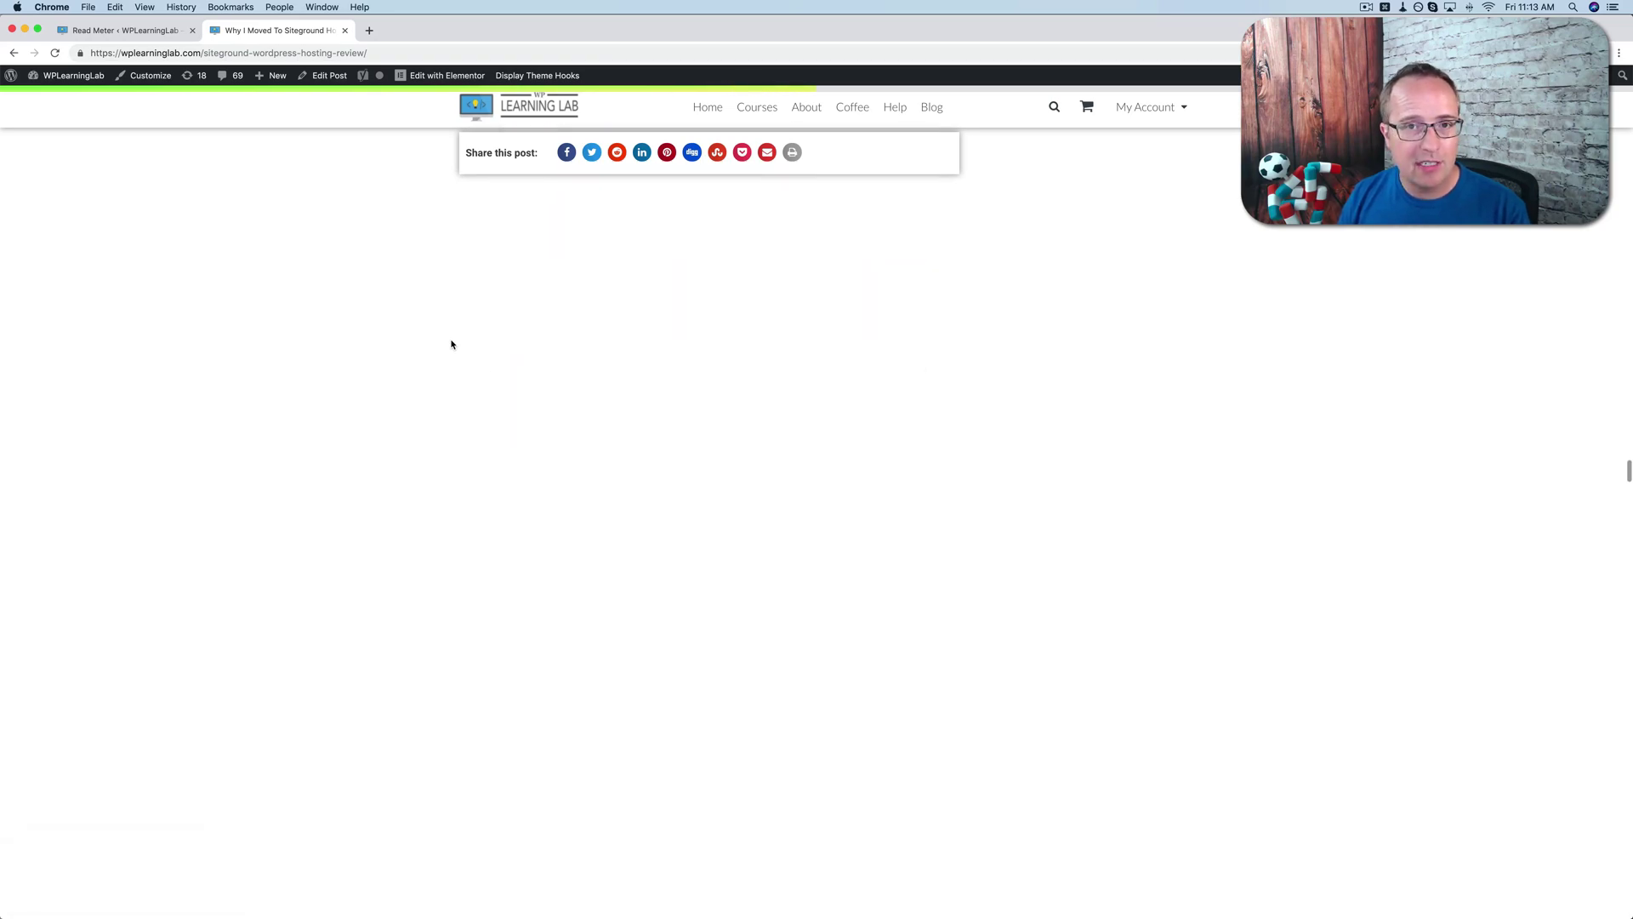
pyautogui.scroll(20, 452, 344)
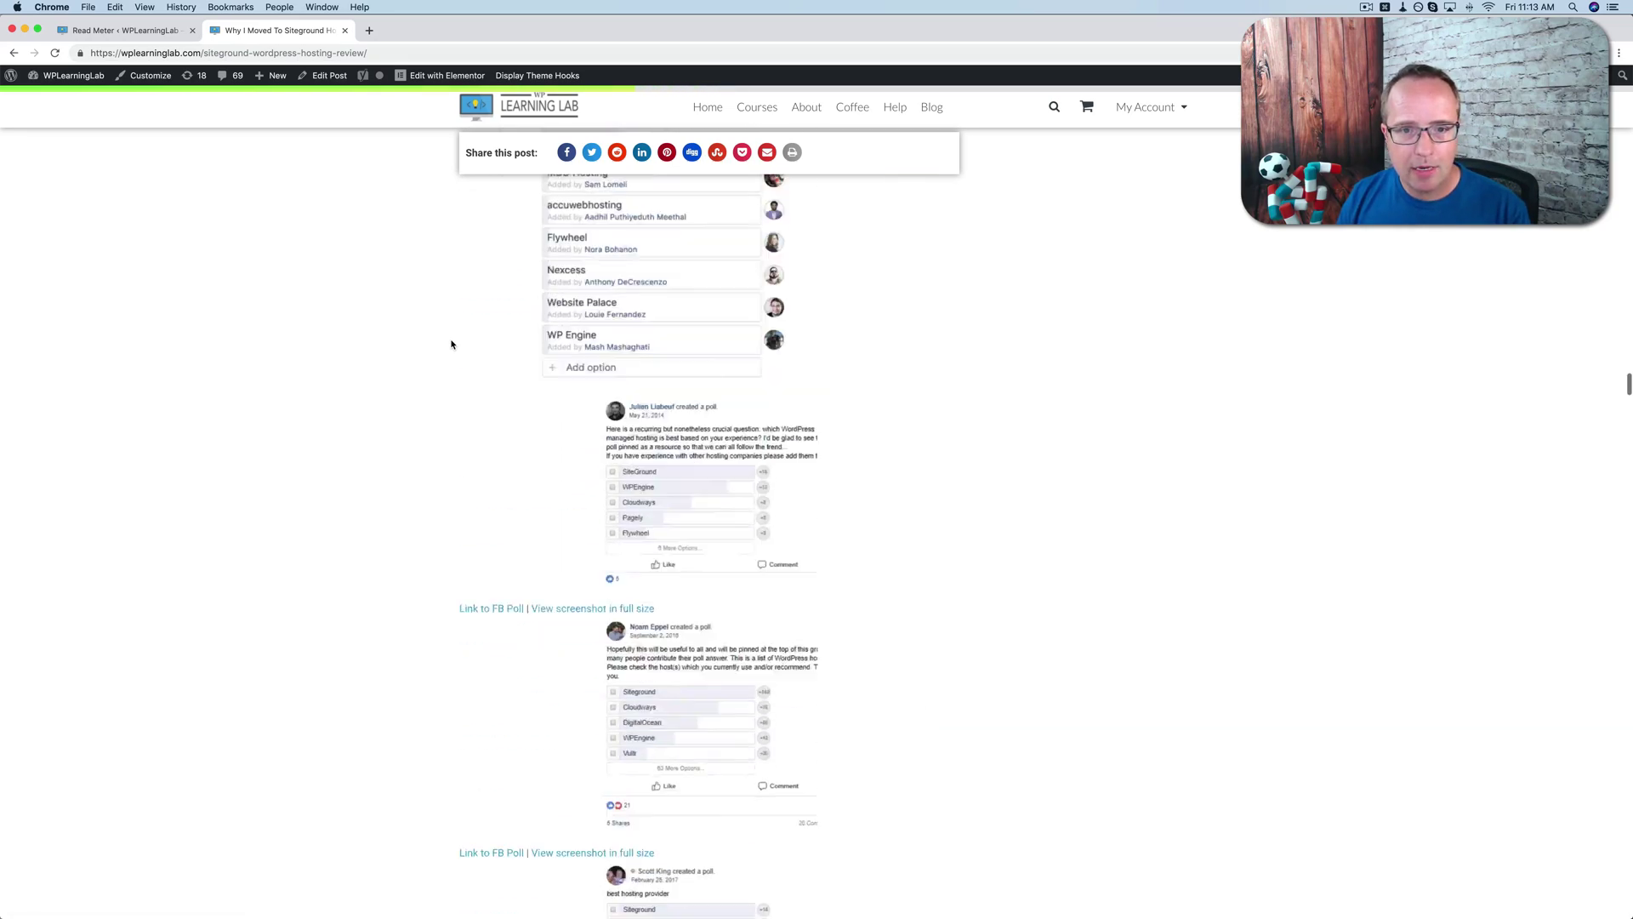
pyautogui.scroll(20, 451, 343)
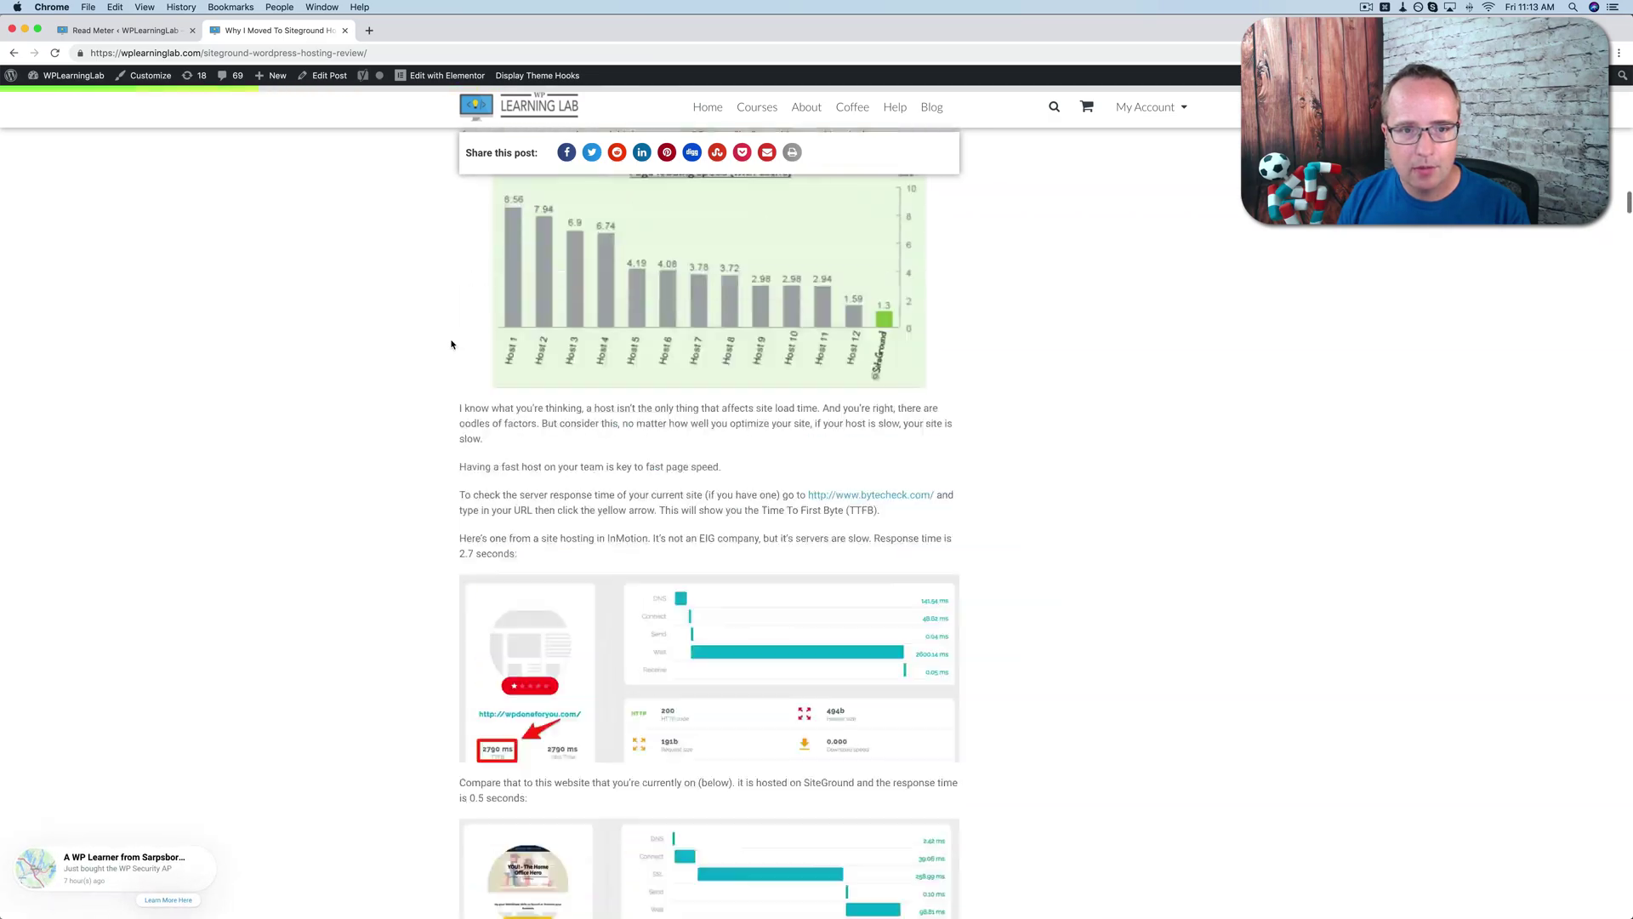
pyautogui.scroll(20, 452, 343)
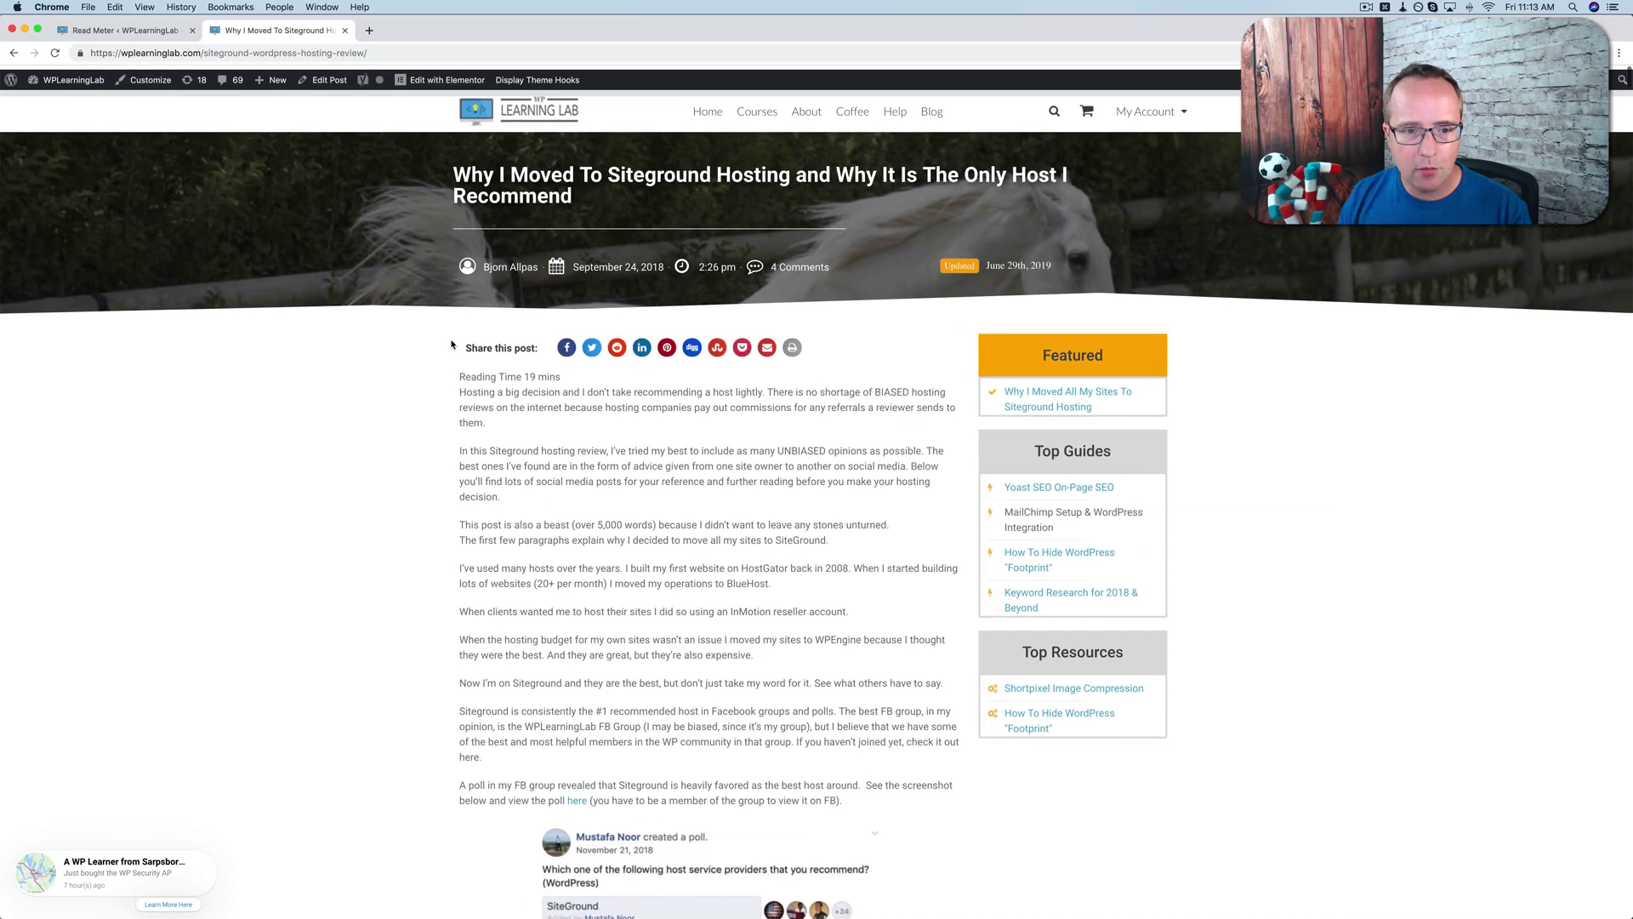
pyautogui.doubleClick(530, 373)
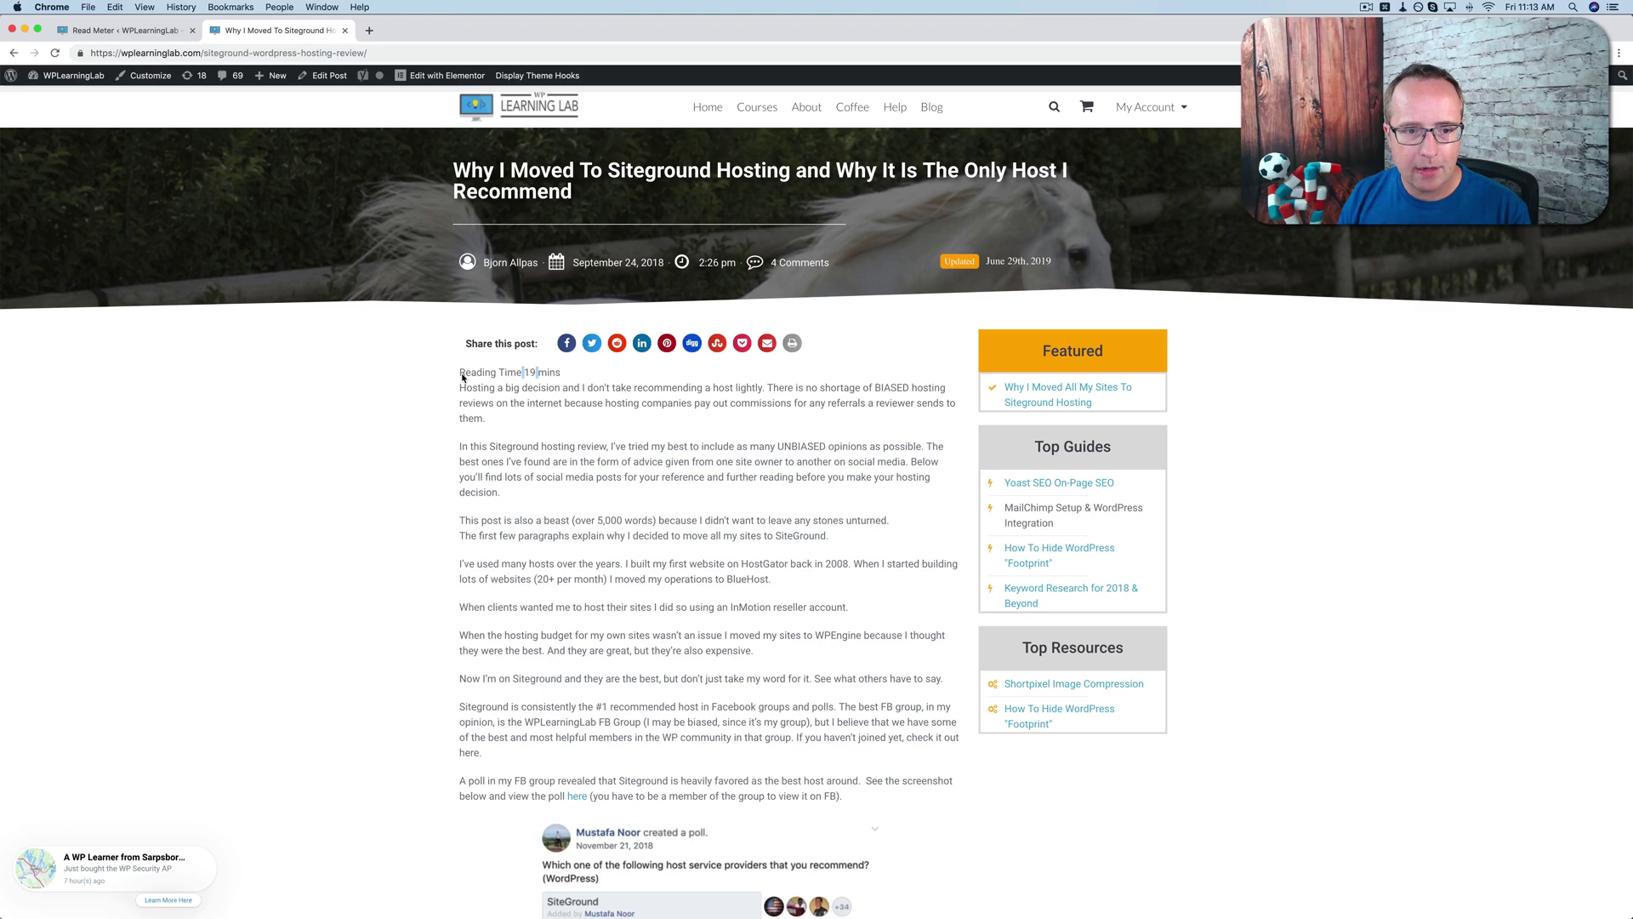
pyautogui.click(469, 379)
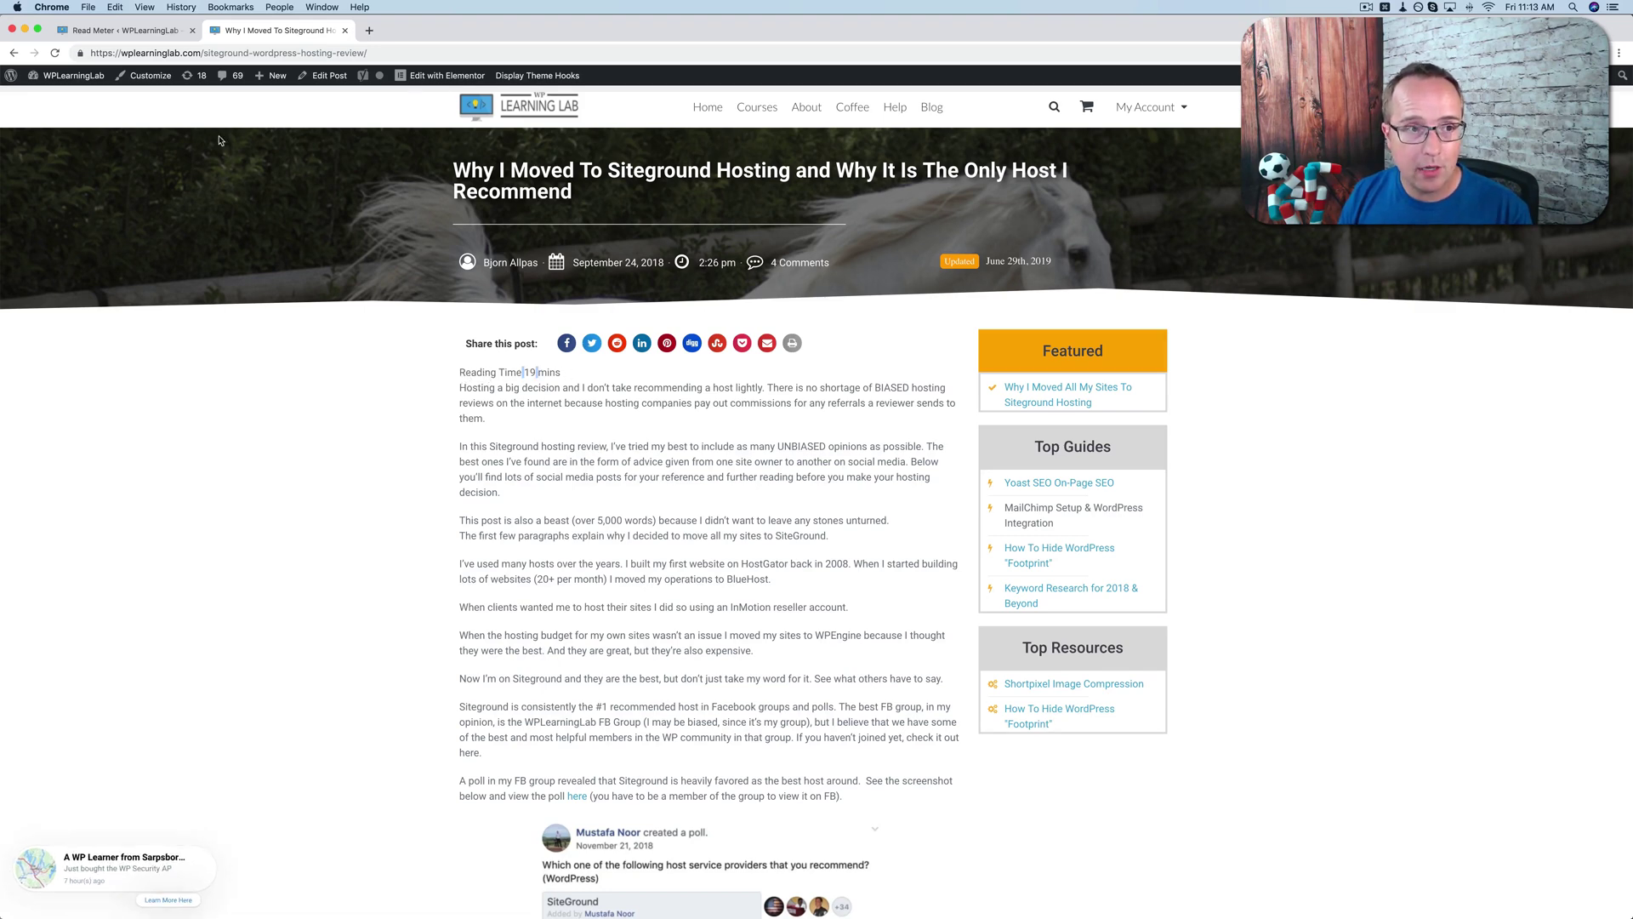
# Open Appearance > Customize > Additional CSS from the Read Meter tab.
pyautogui.click(110, 30)
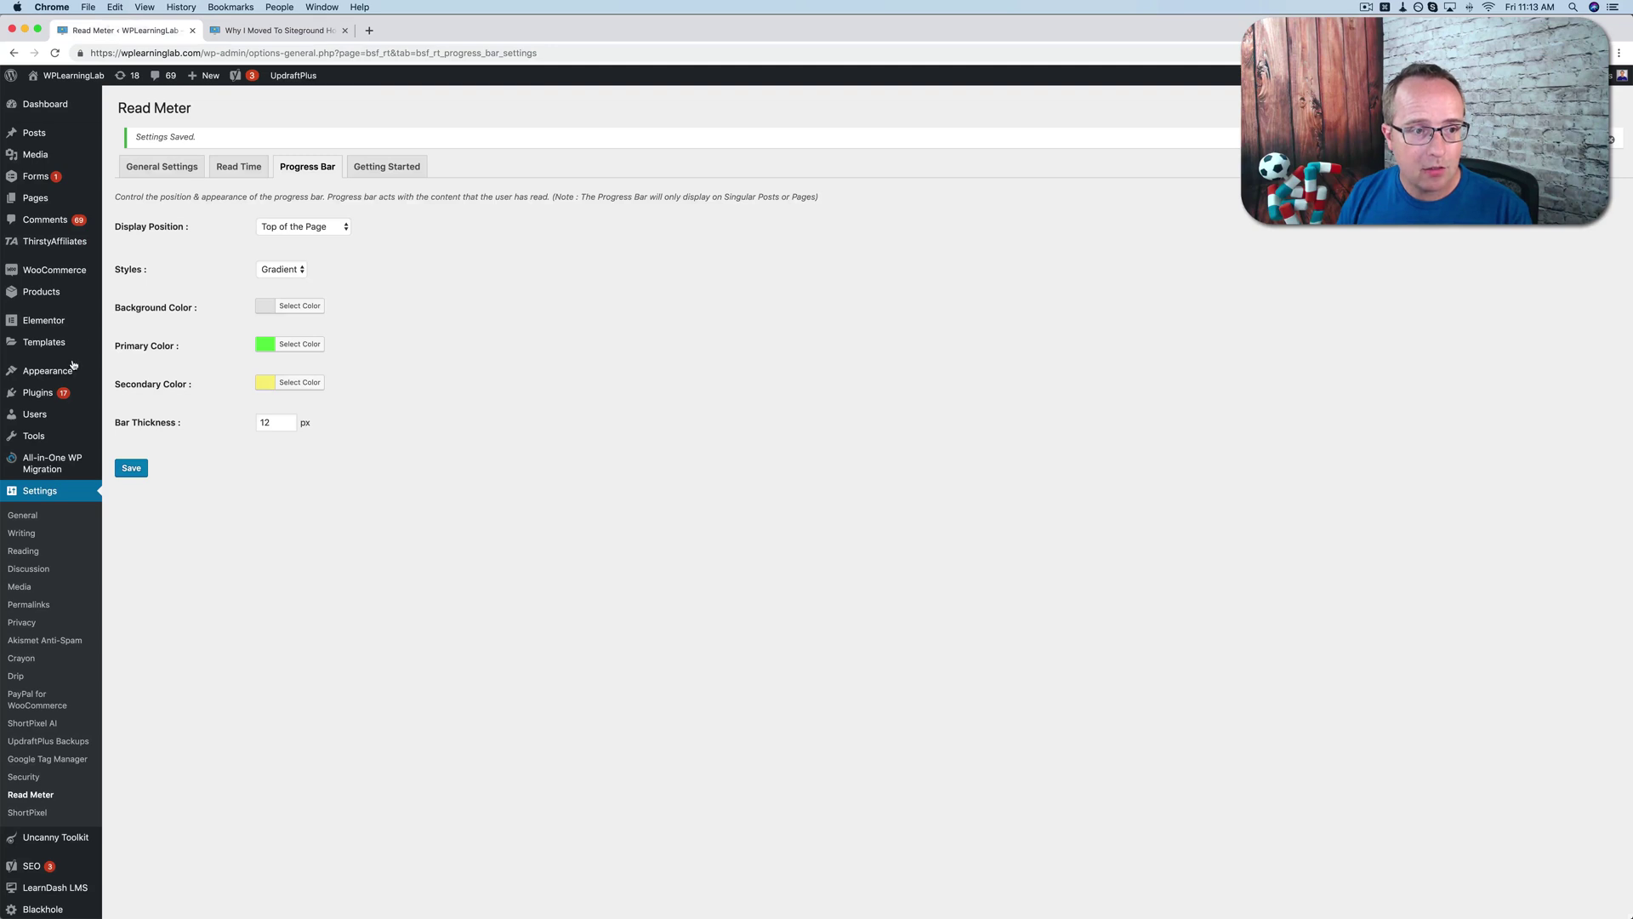
pyautogui.moveTo(51, 371)
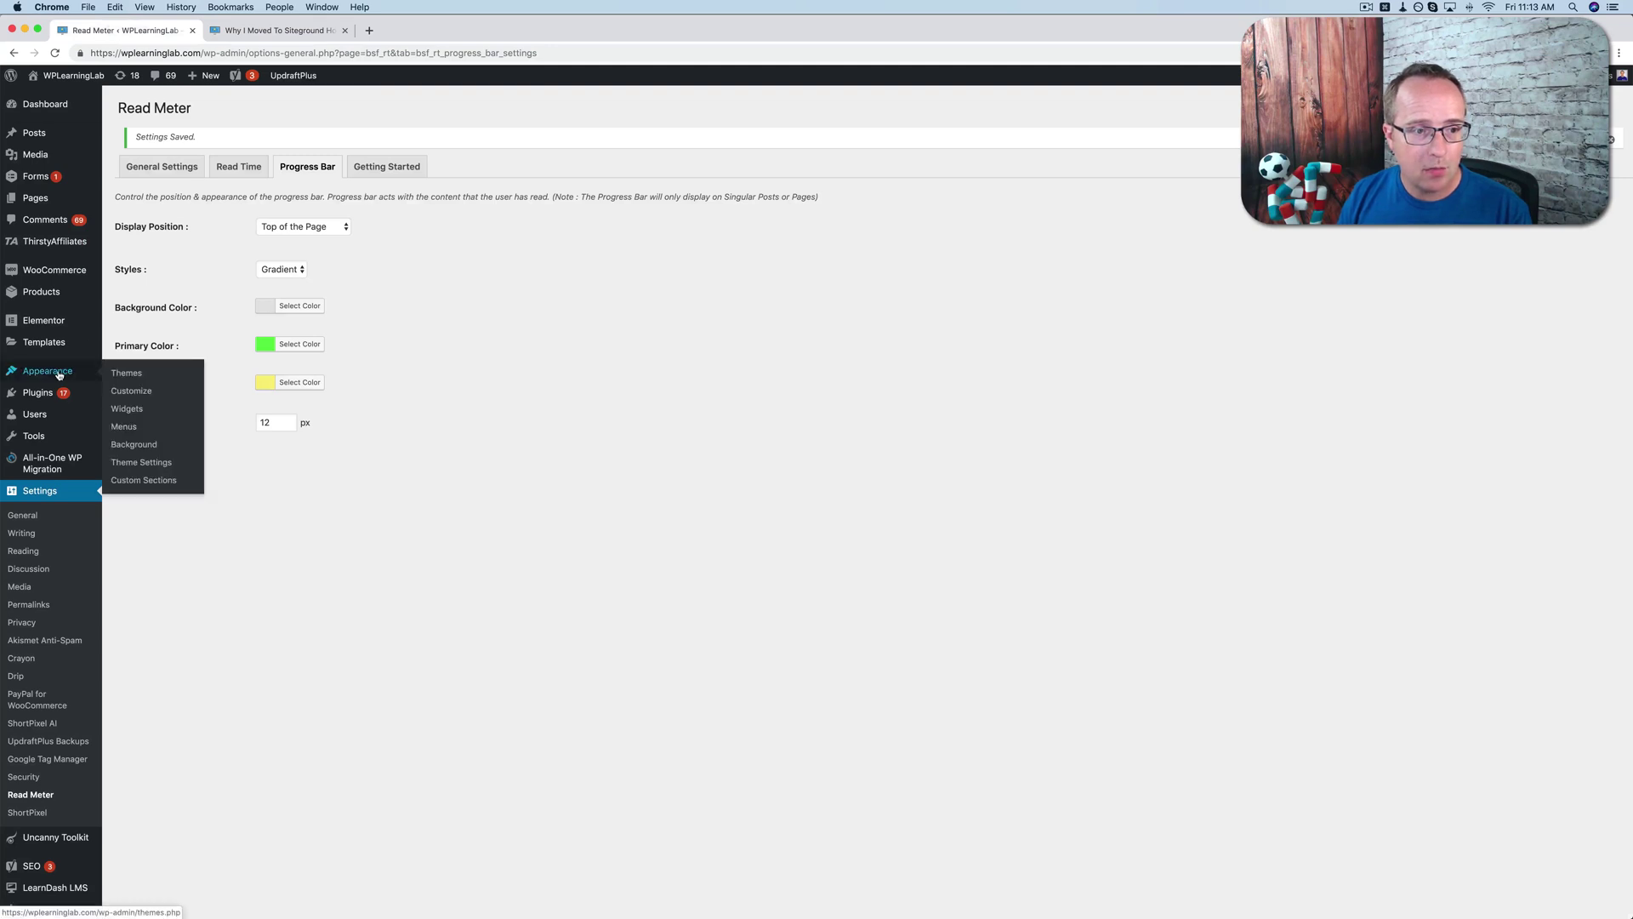
pyautogui.click(139, 391)
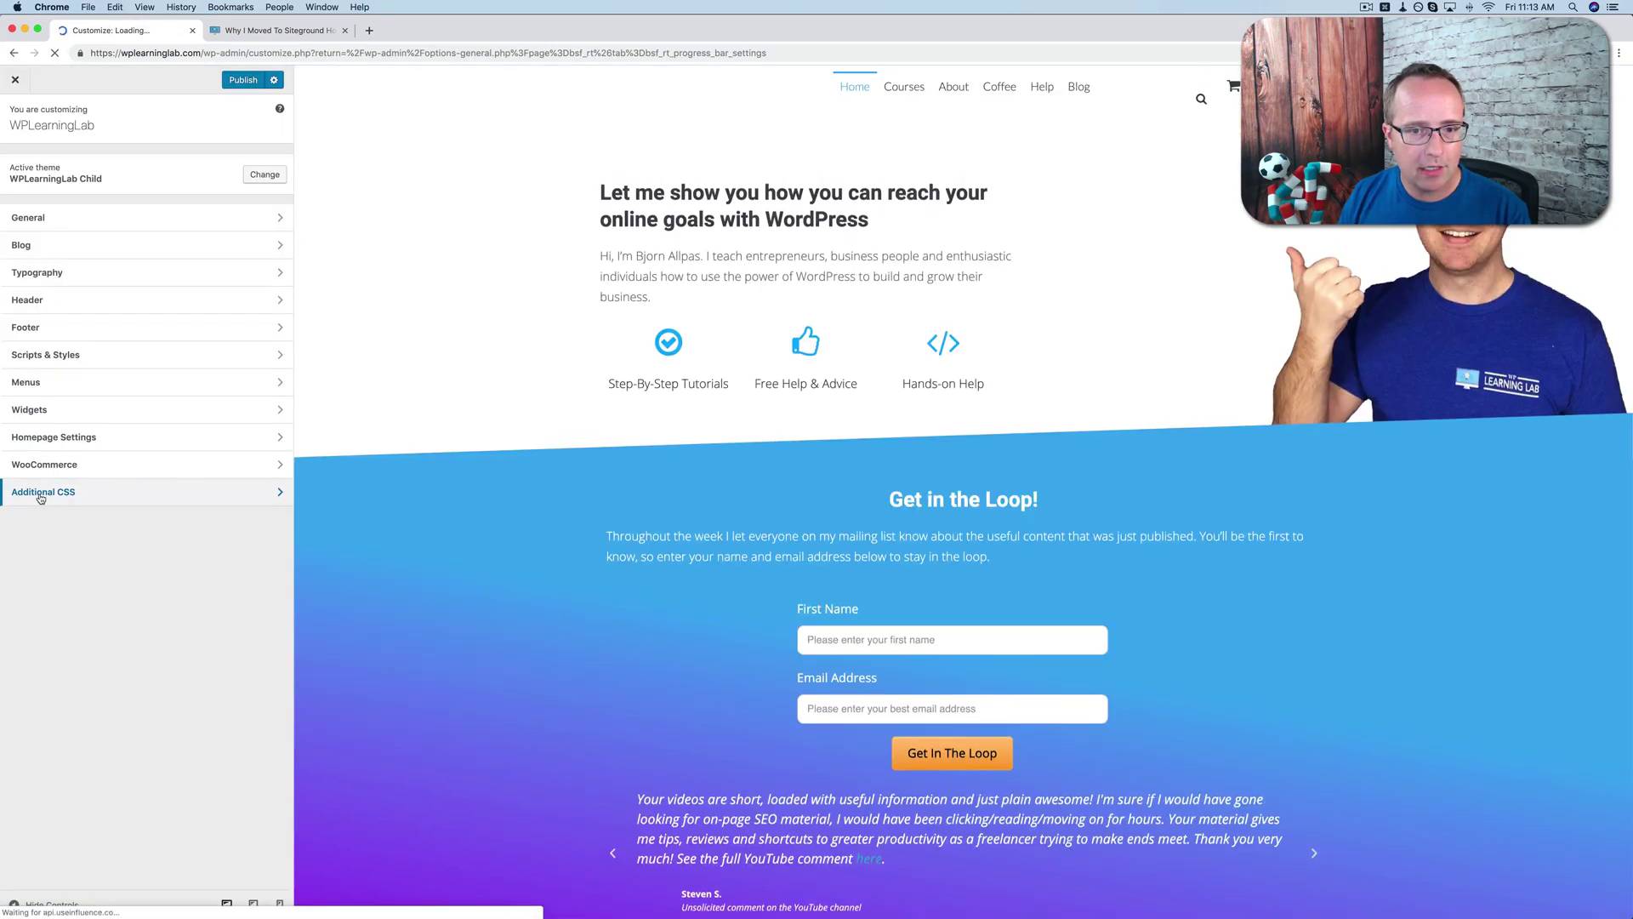
pyautogui.click(40, 498)
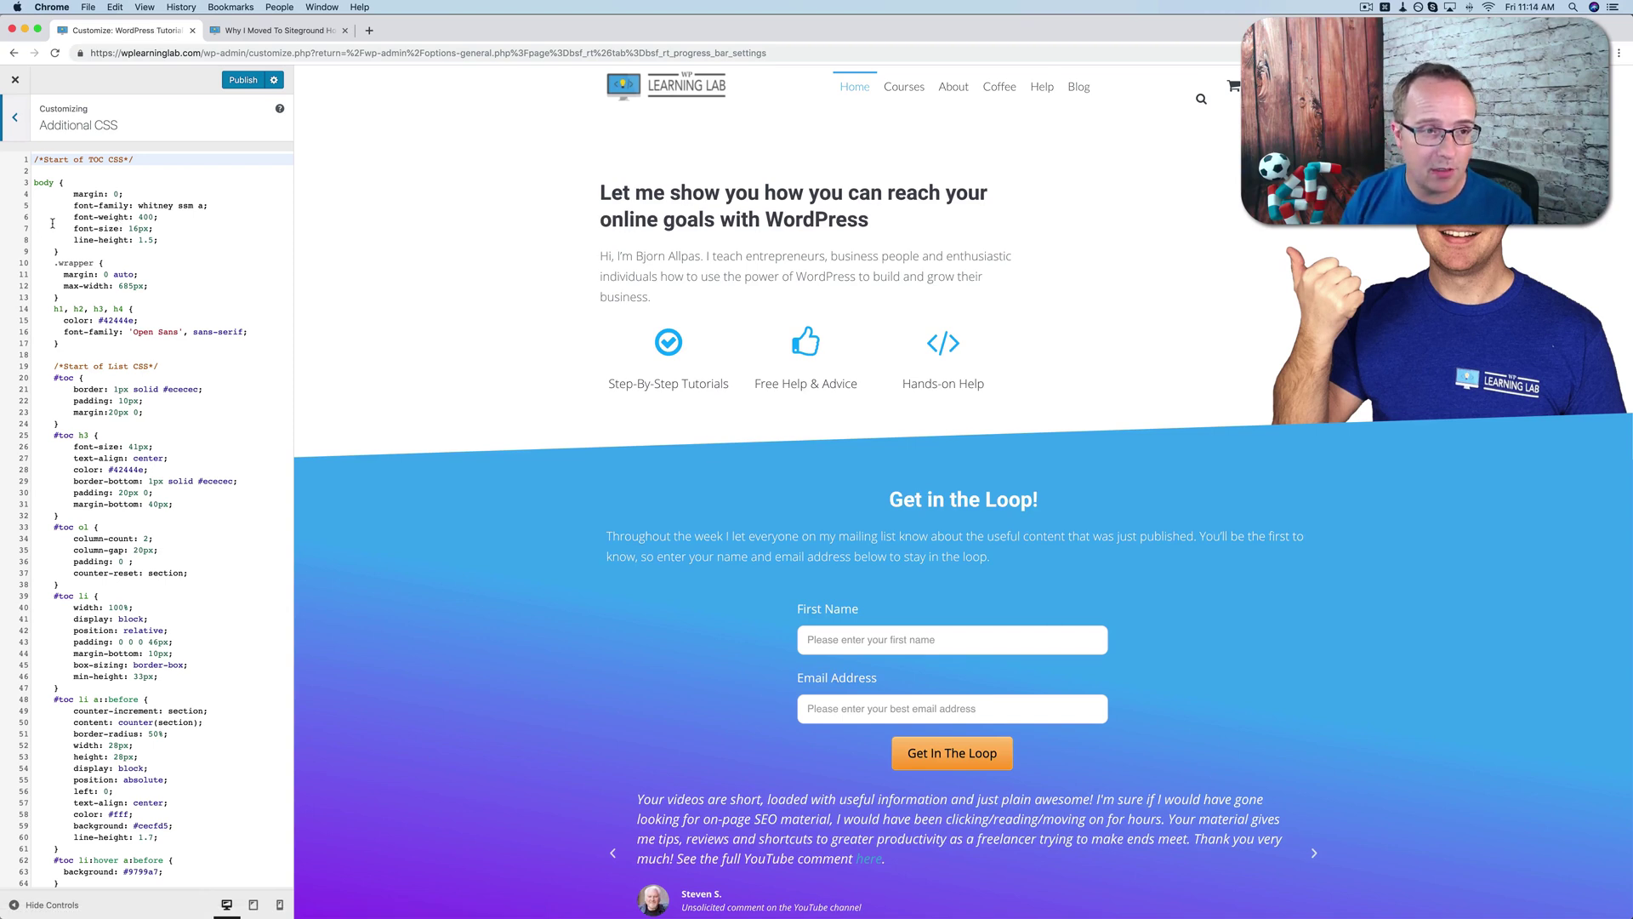
pyautogui.scroll(-2, 117, 306)
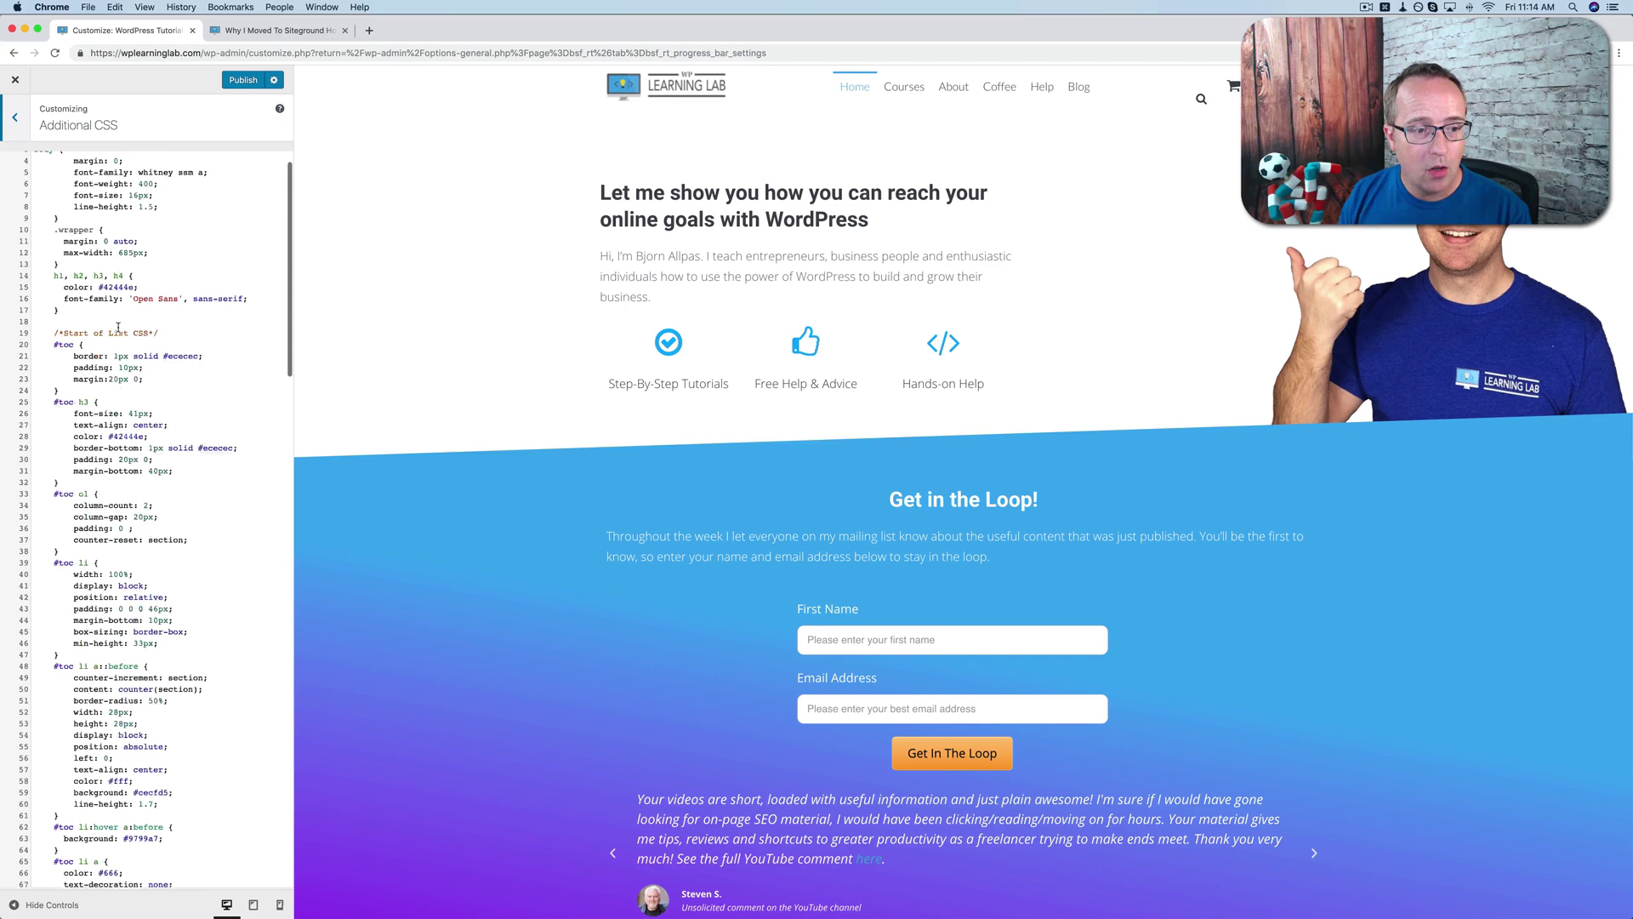
pyautogui.scroll(2, 118, 326)
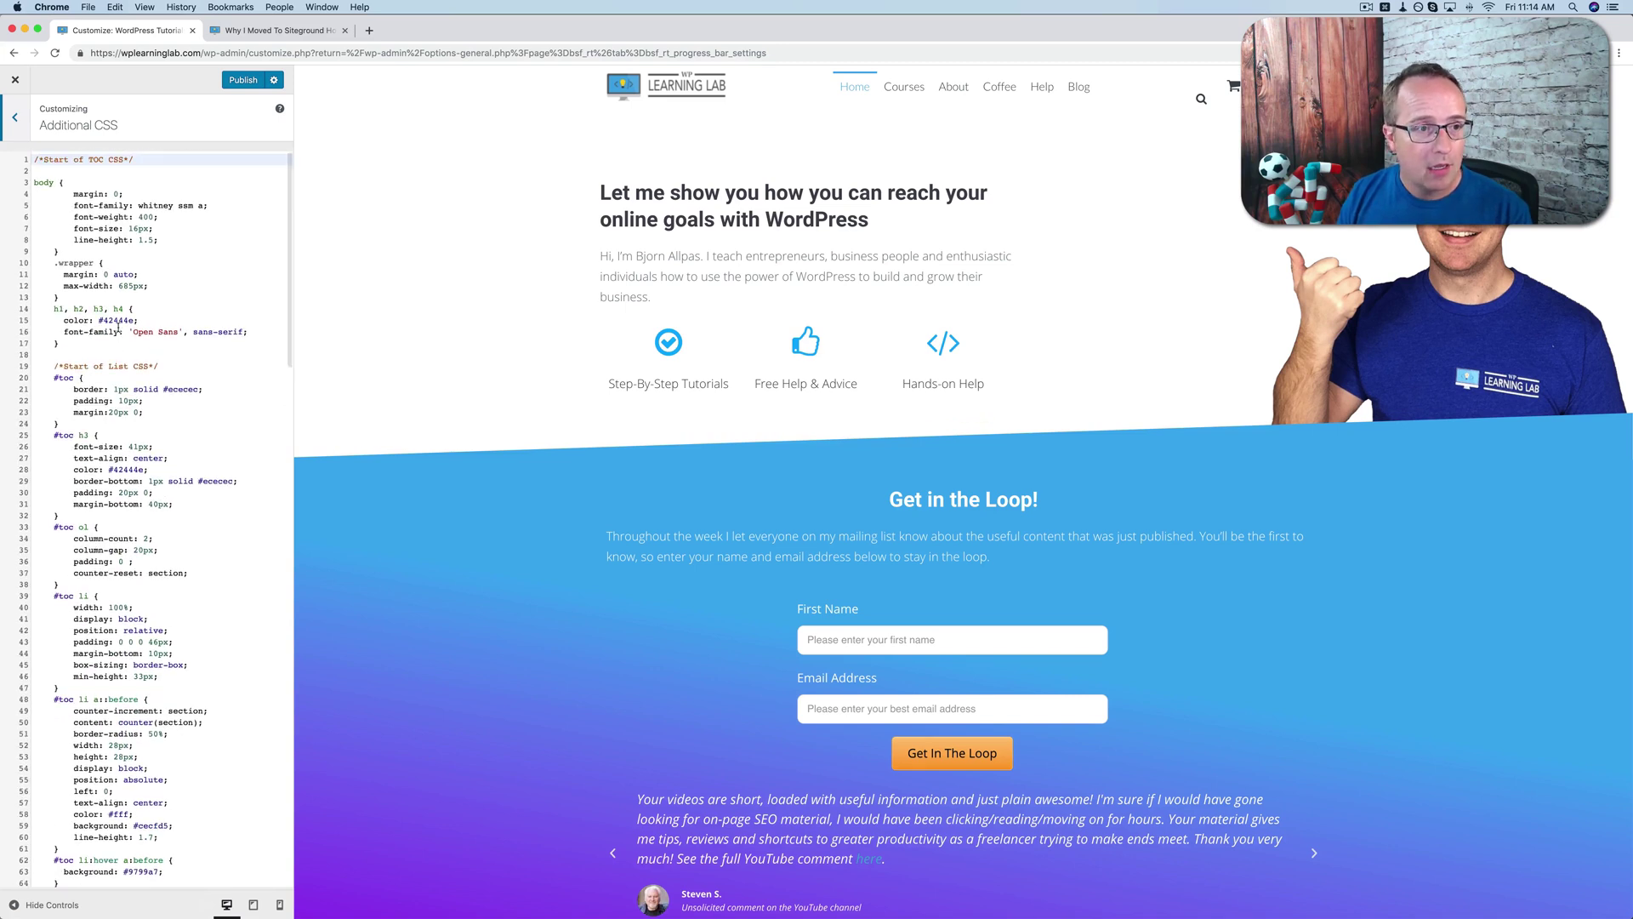
# Add a '/* Read Meter */' comment line above the existing TOC CSS.
pyautogui.click(34, 159)
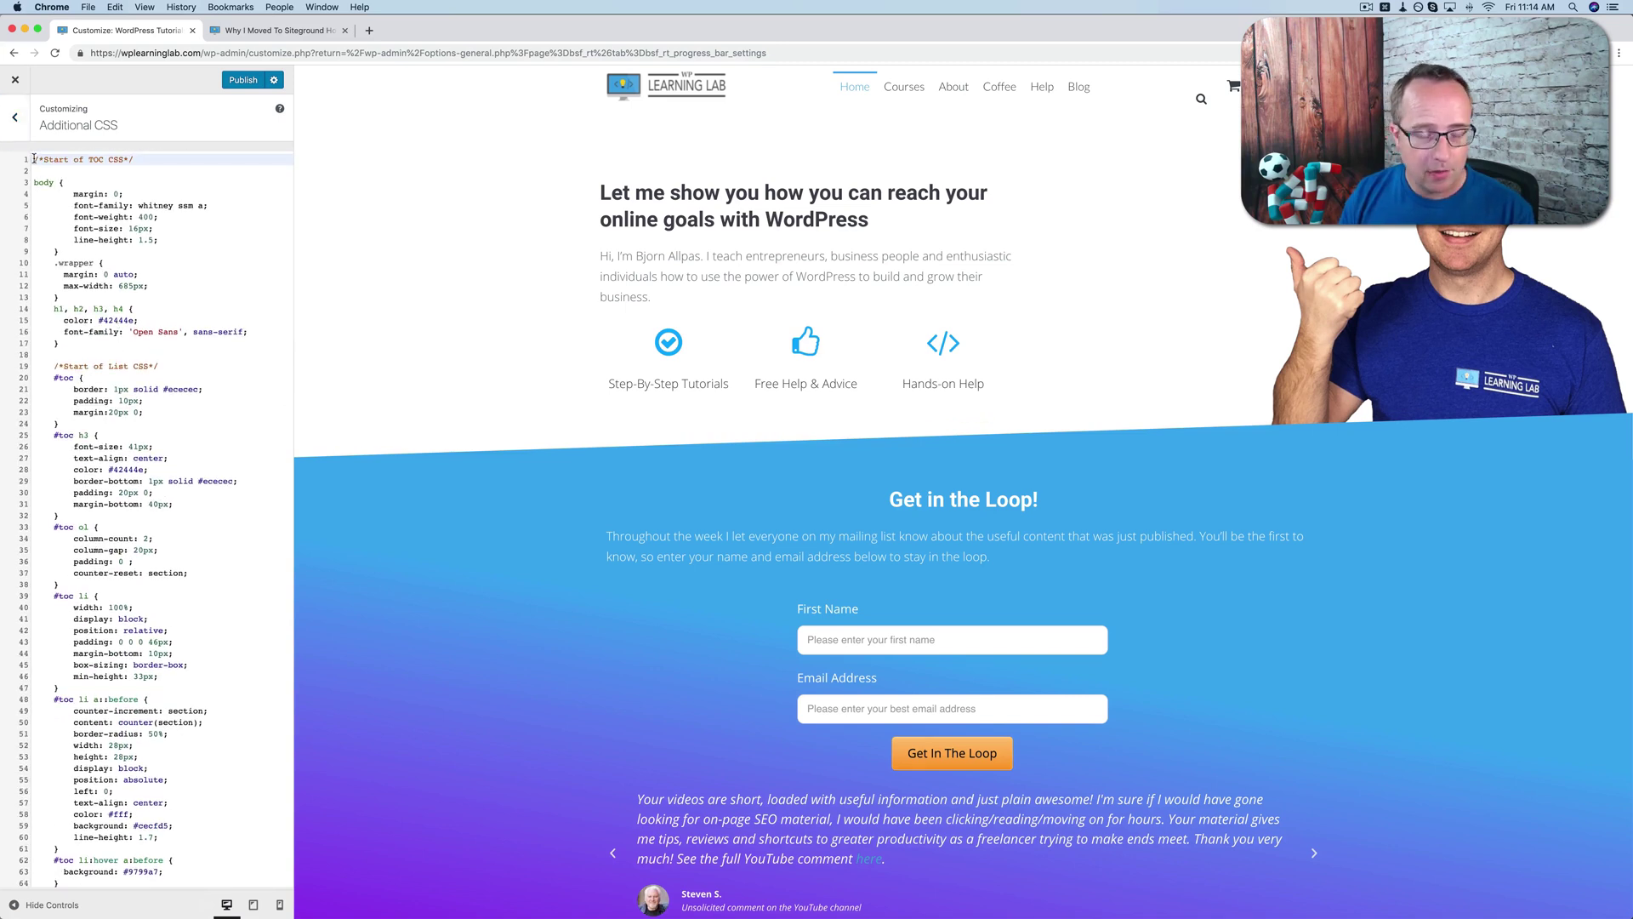
pyautogui.press('Return')
pyautogui.press('Return')
pyautogui.press('Up')
pyautogui.click(34, 159)
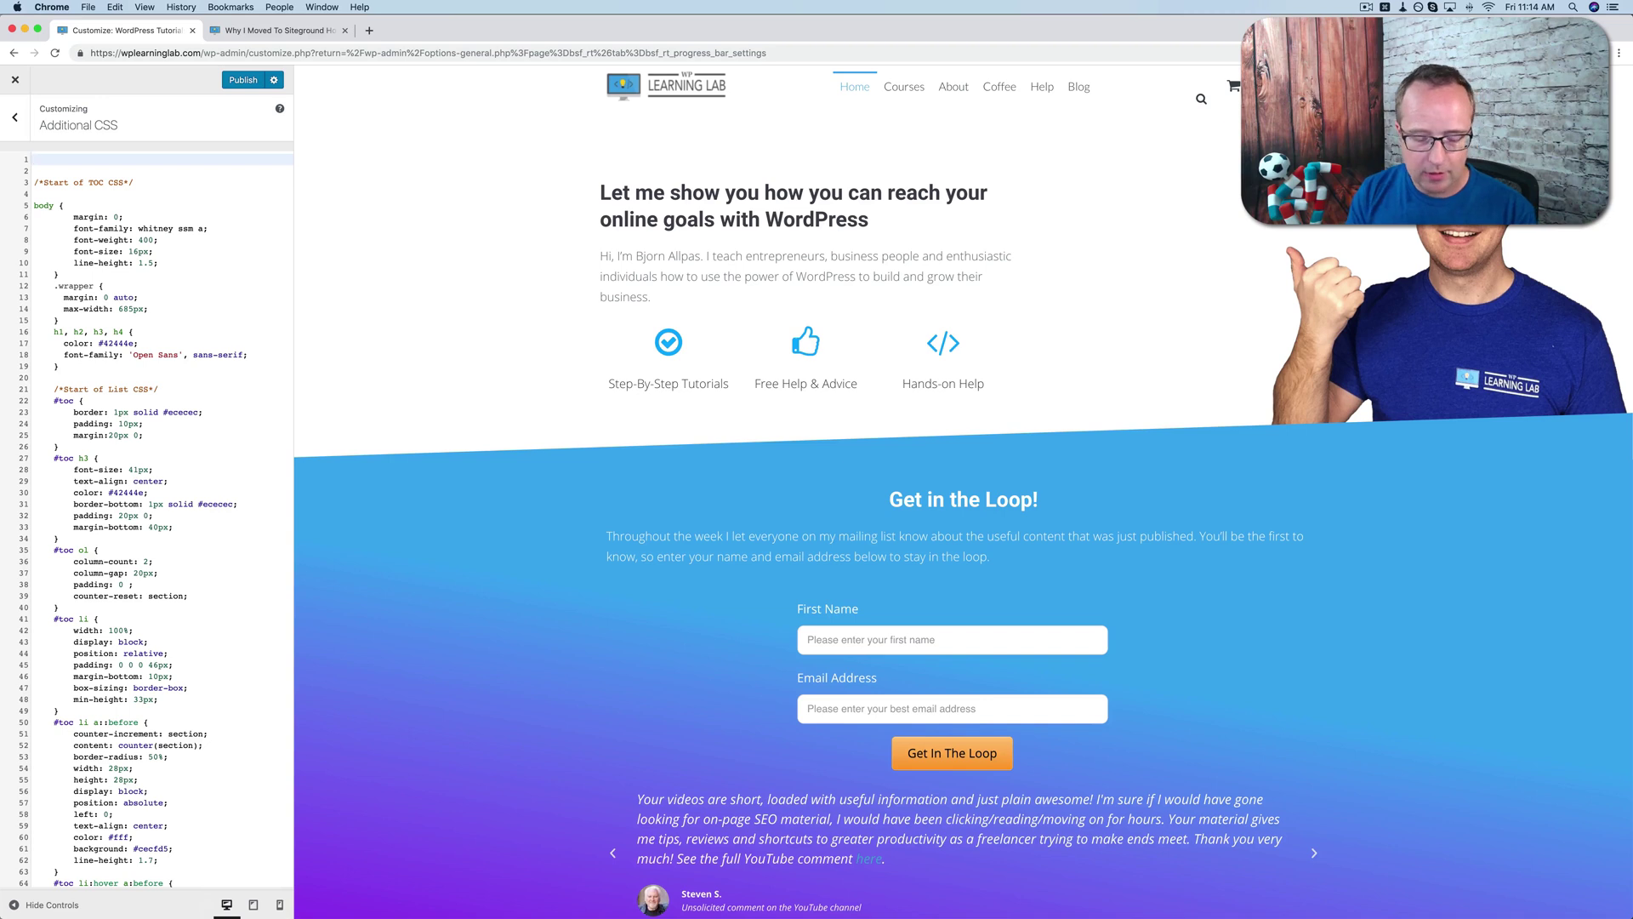
pyautogui.write('/* Read ')
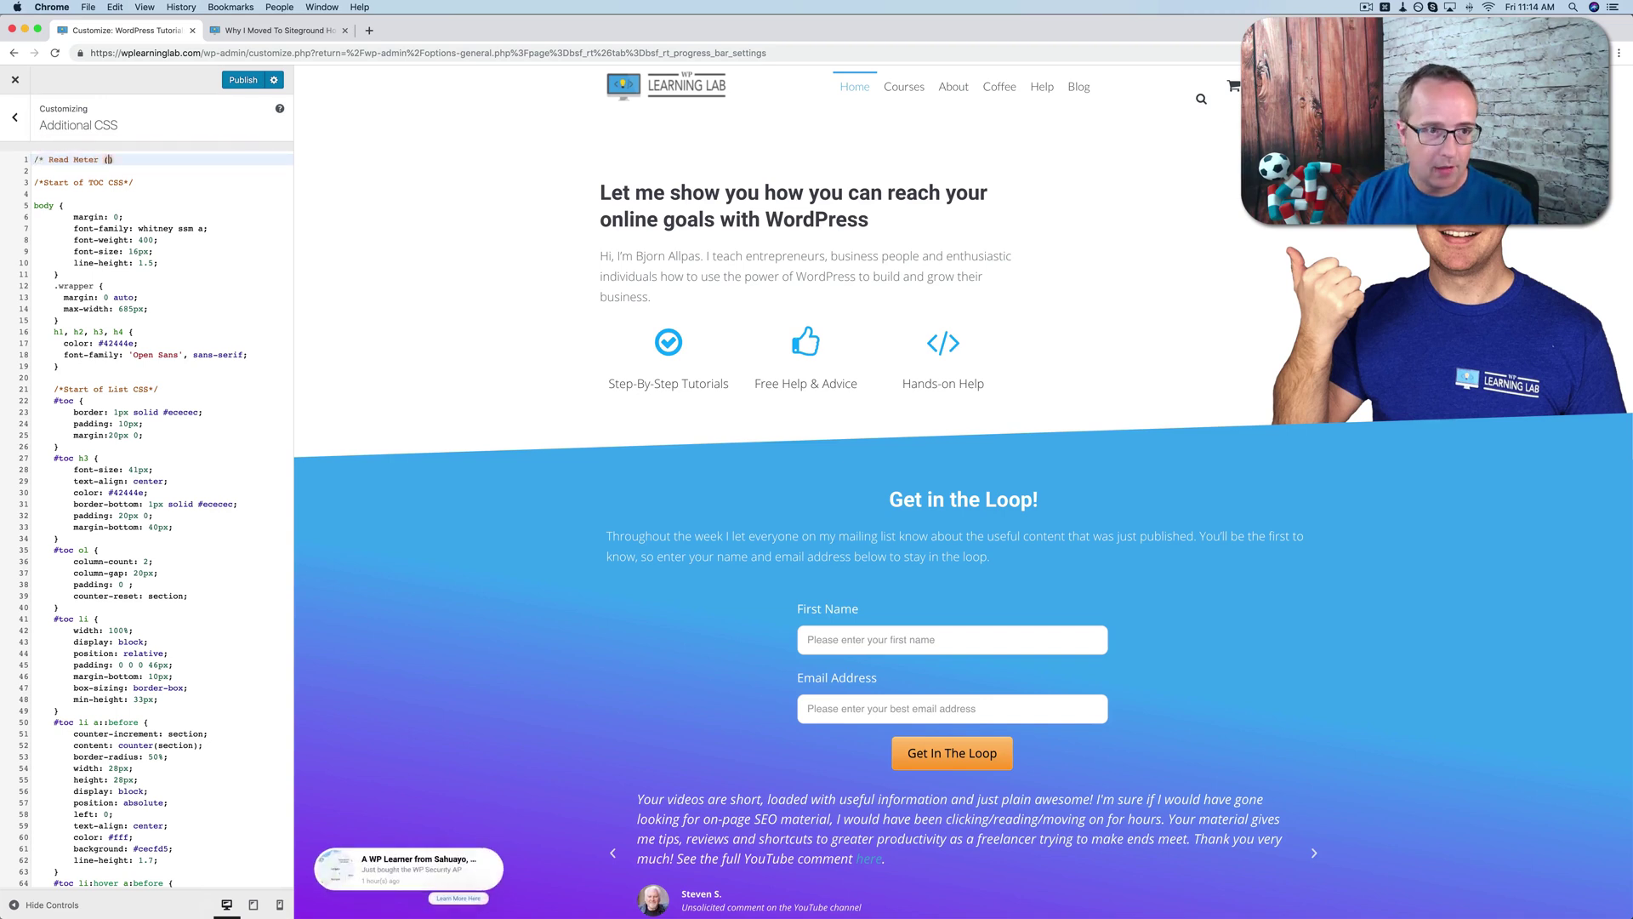
pyautogui.write('Meter */')
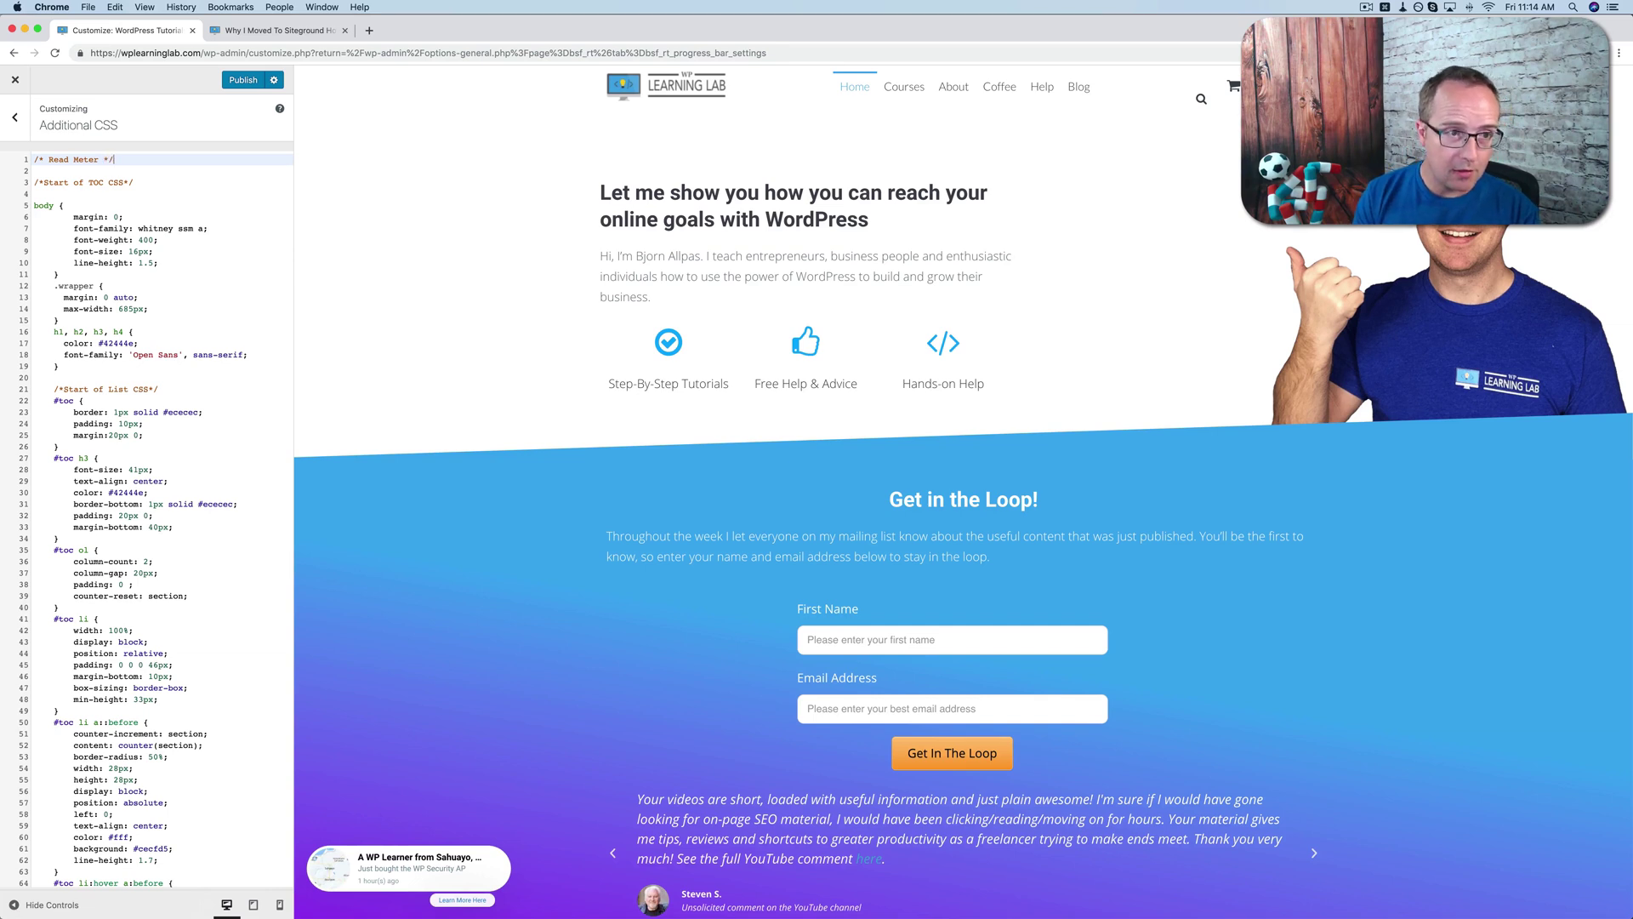
pyautogui.press('Return')
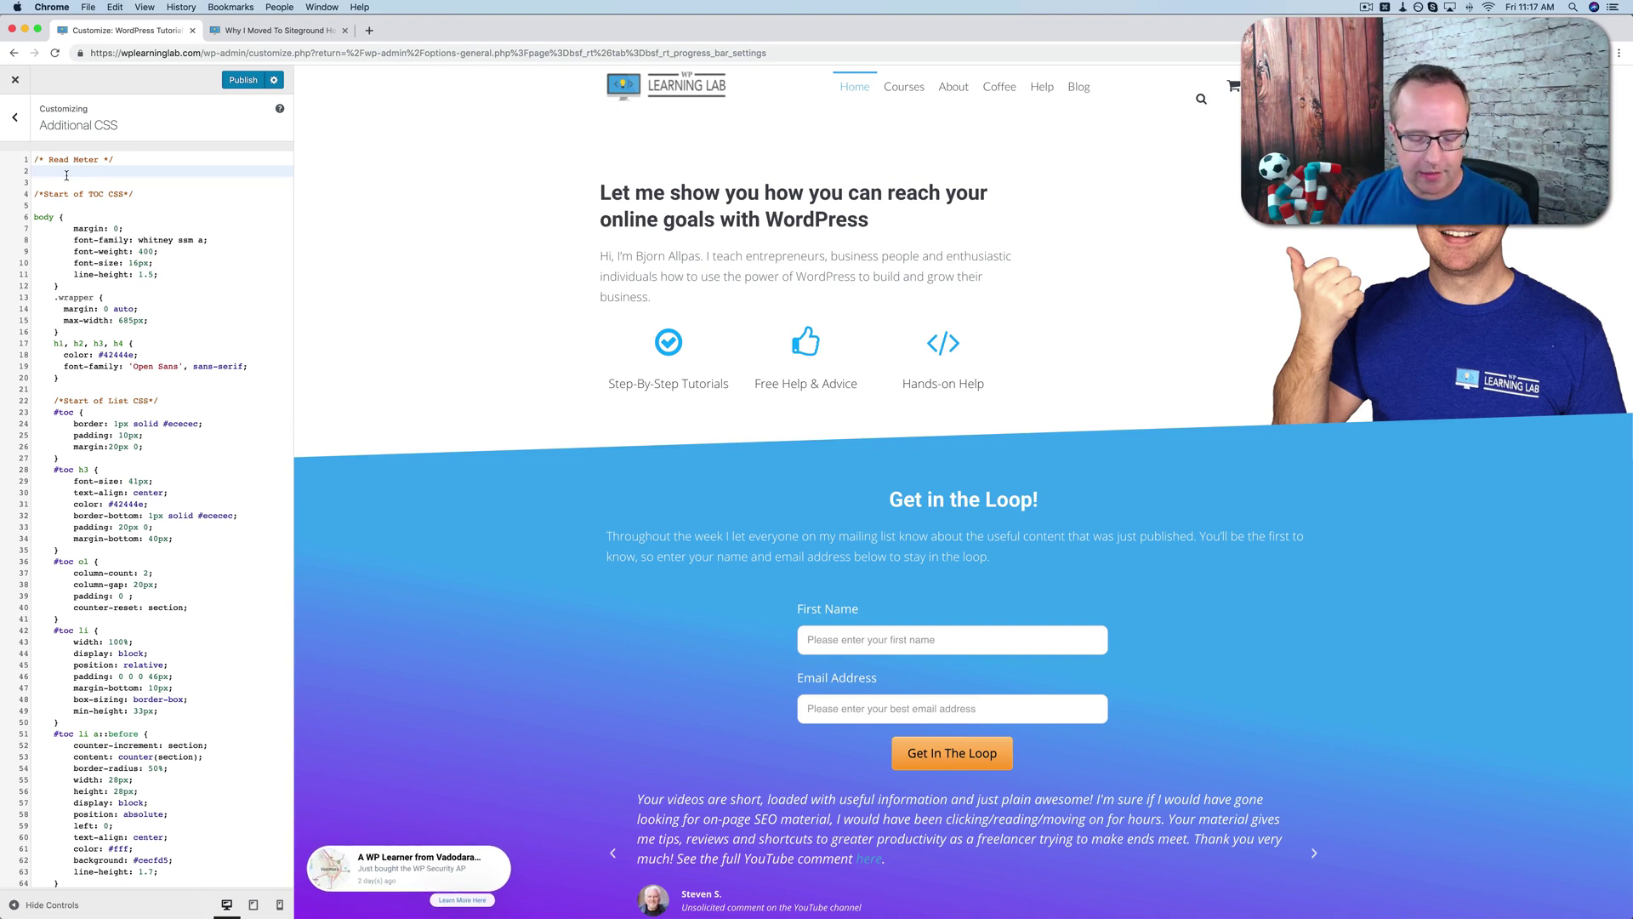
# Paste the .bsf-rt-reading-time and .bsf-rt-display-time/postfix rules and publish the CSS.
pyautogui.write('.bsf-rt-reading-time {background-color:#f2f2f2;padding:5px 10px;border-radius:10px;}  .bsf-rt-display-time, .bsf-rt-display-postfix {font-weight:bold;}')
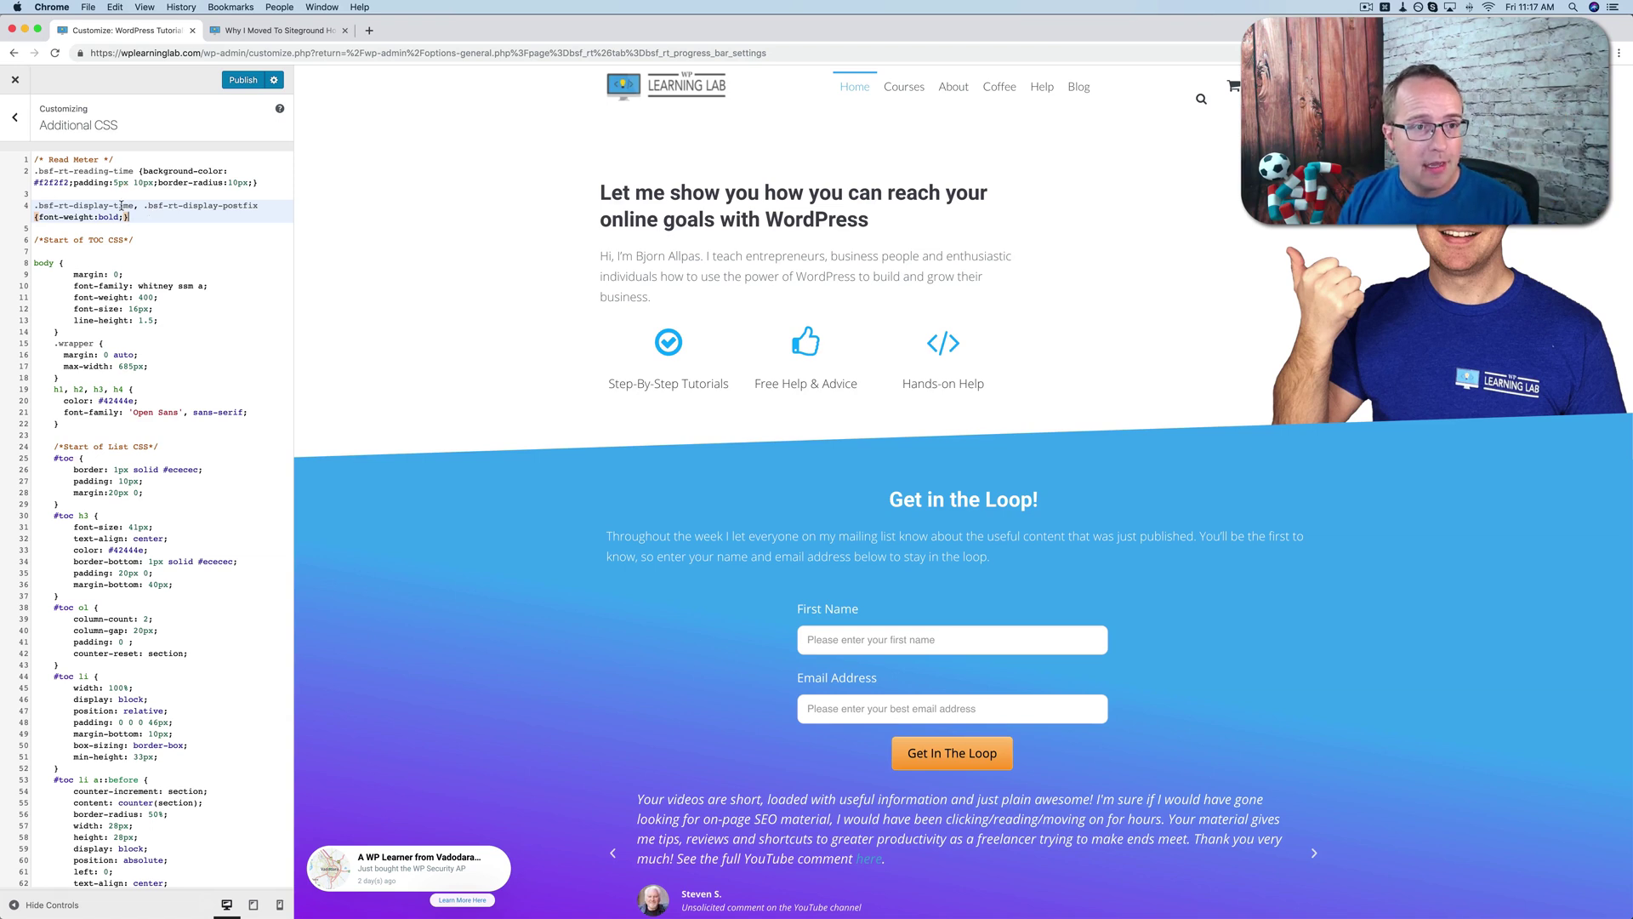
pyautogui.click(234, 82)
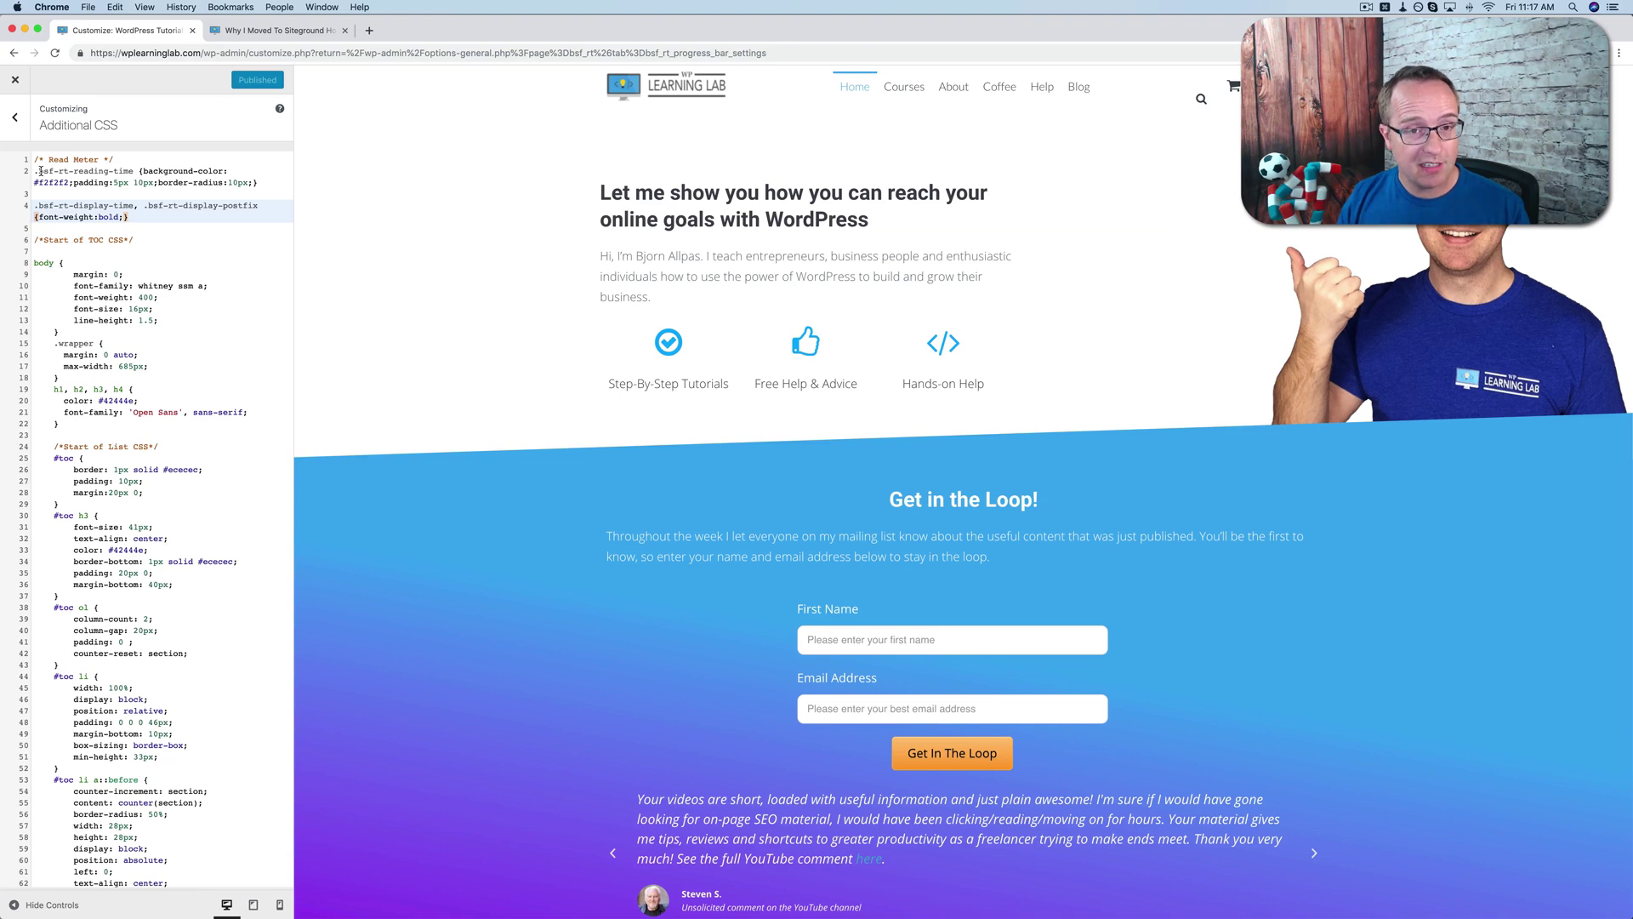
pyautogui.moveTo(133, 172); pyautogui.dragTo(32, 173)
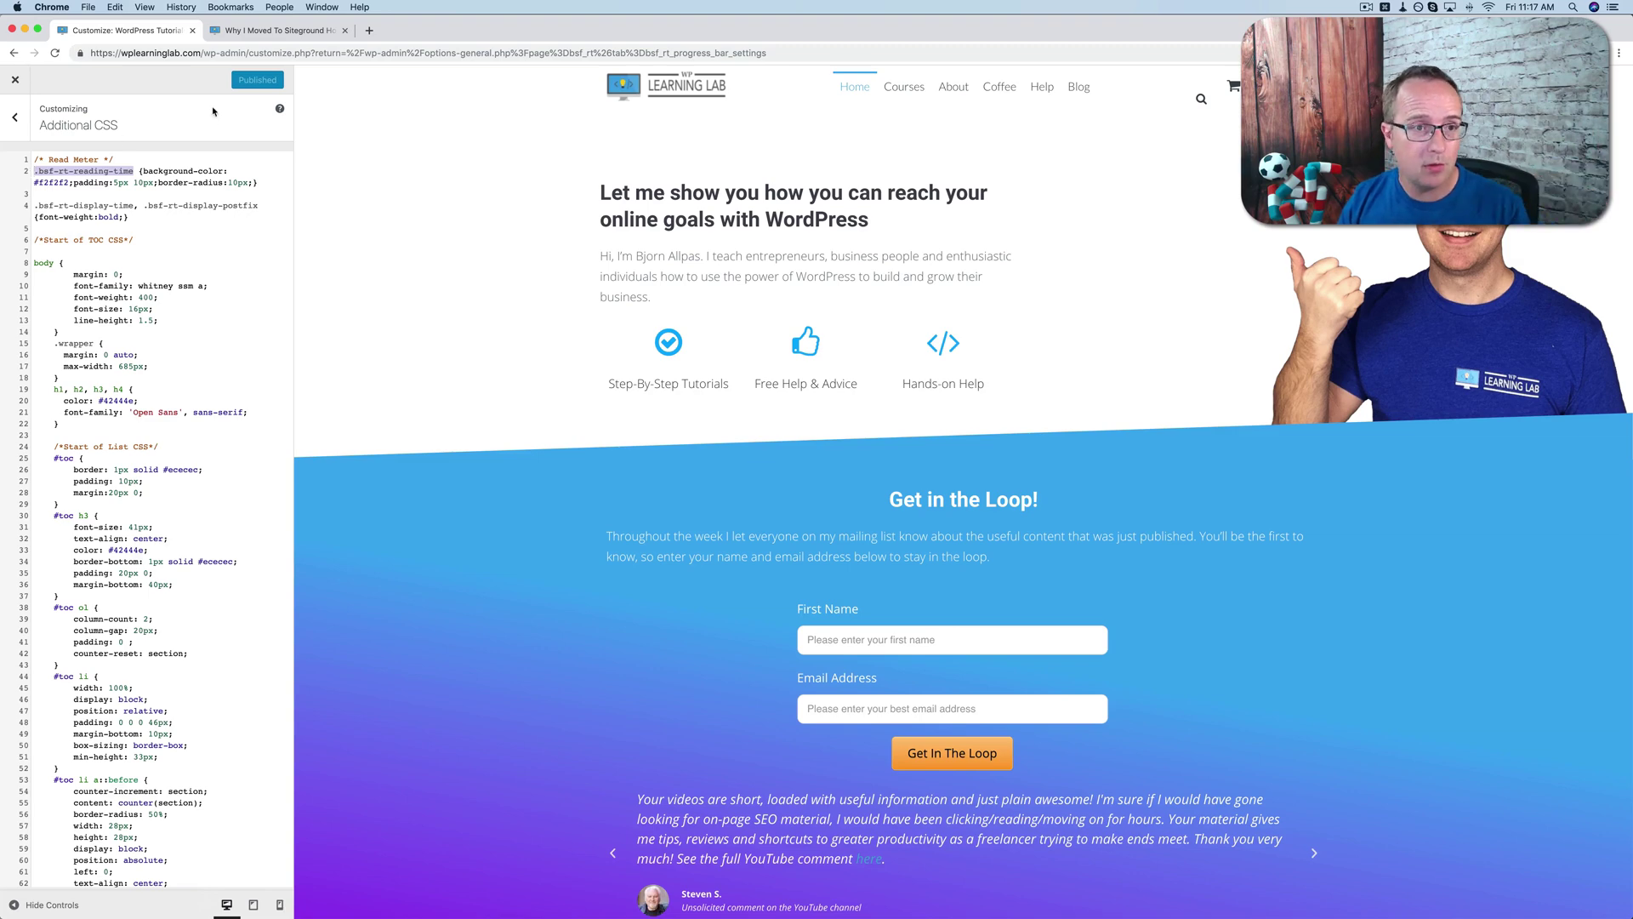
pyautogui.click(276, 30)
# Reload the Siteground post and compare its gray rounded, bold 19 mins label against the CSS.
pyautogui.press('super+r')
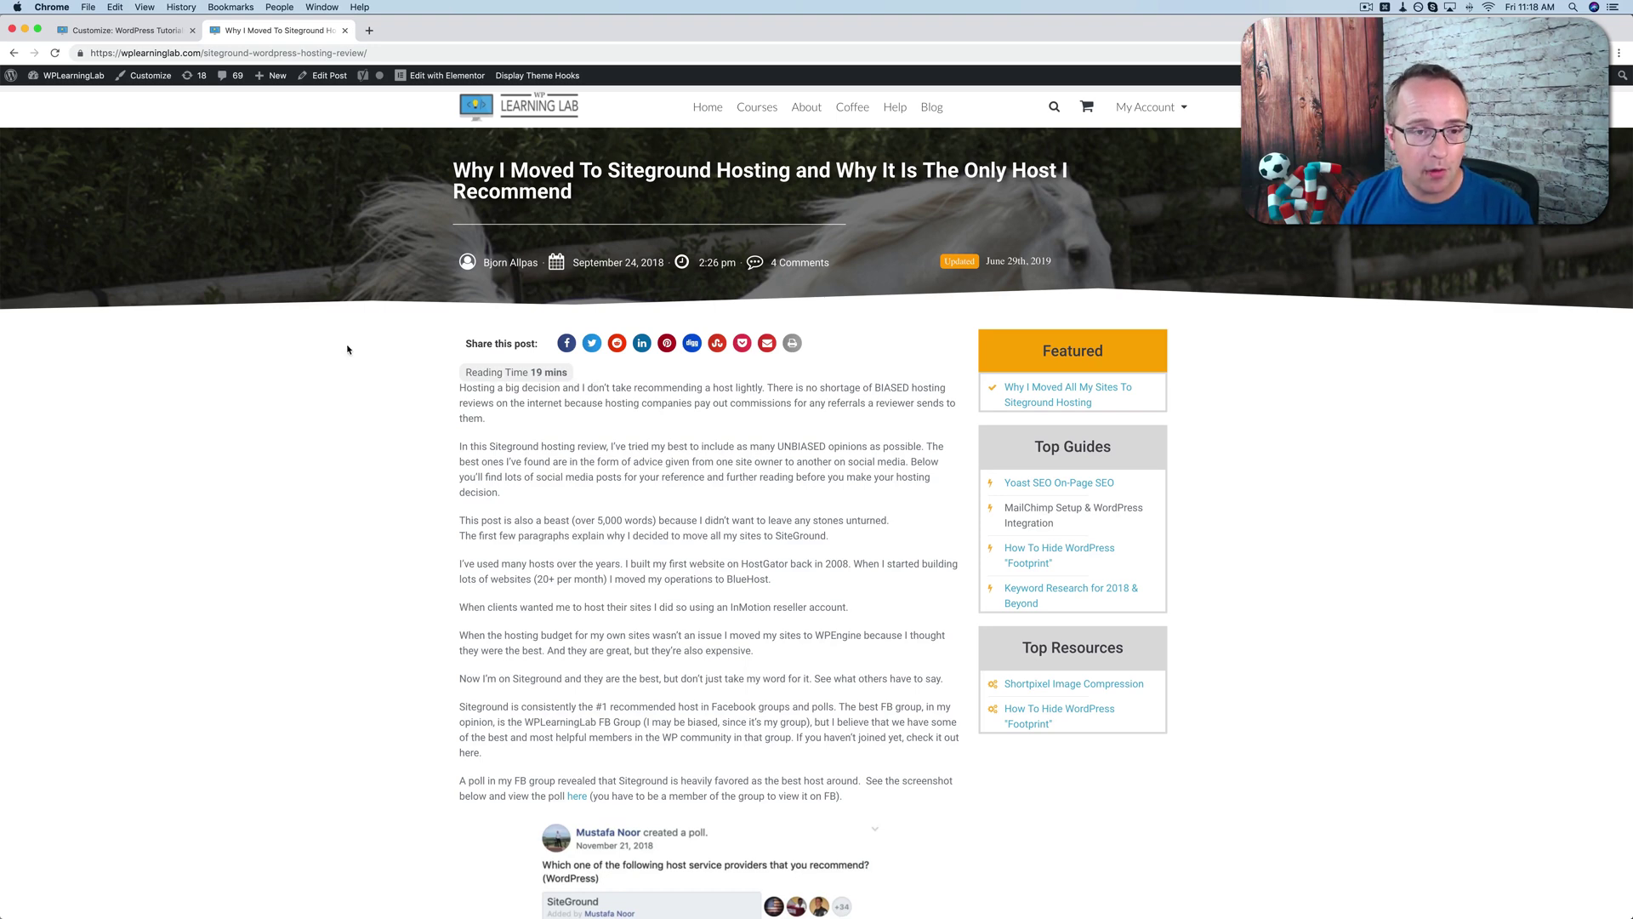
pyautogui.click(141, 31)
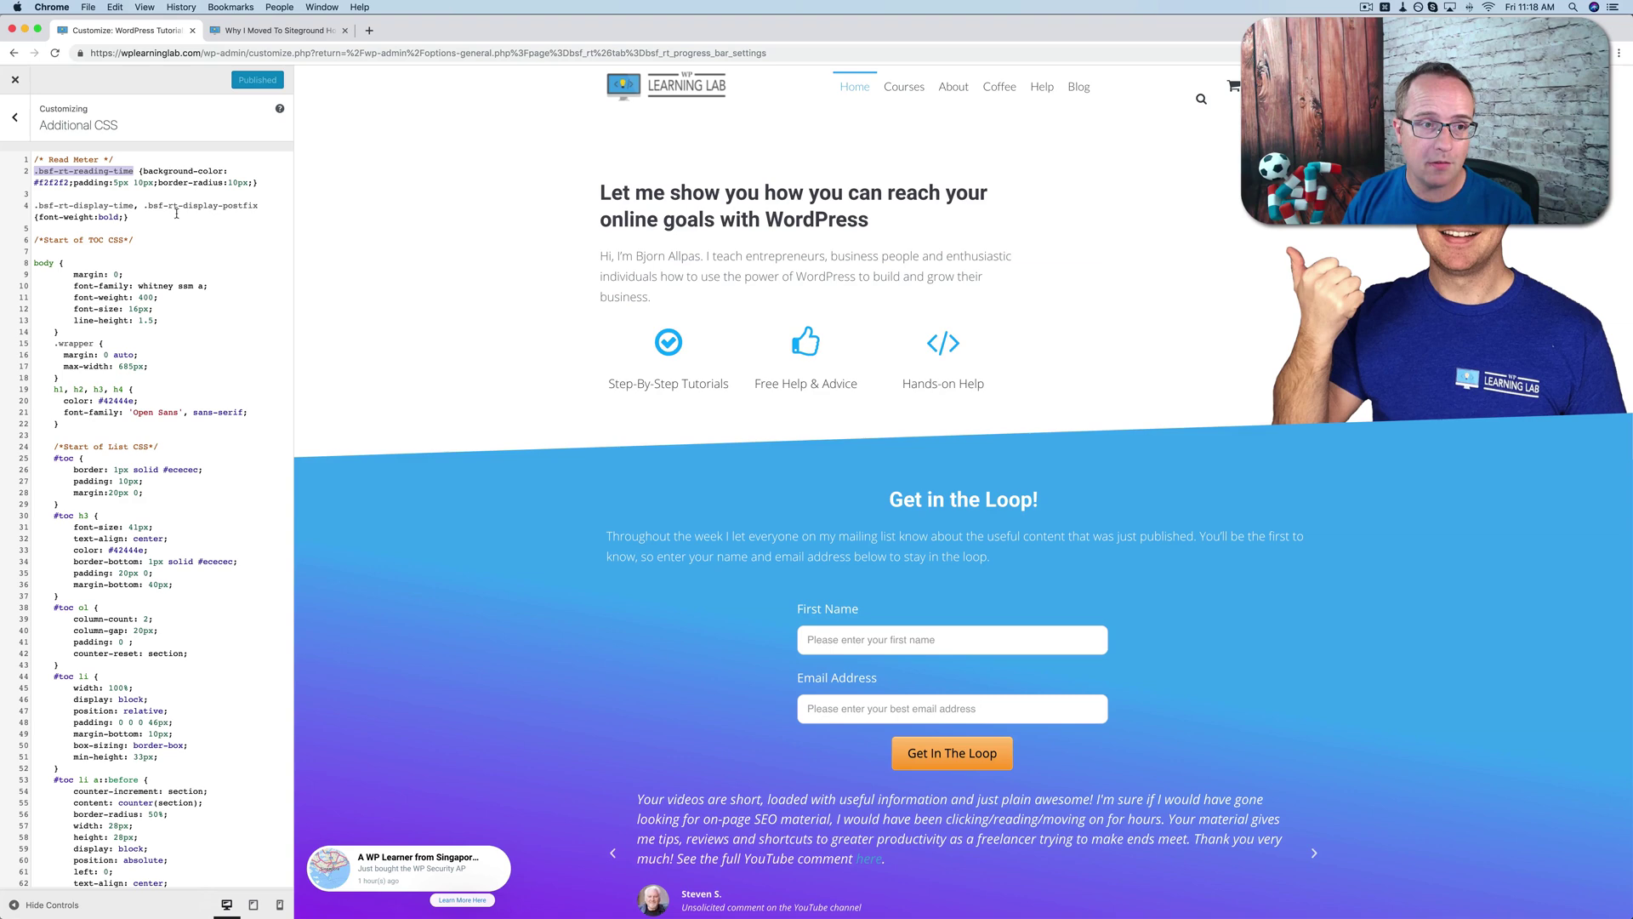
pyautogui.click(269, 30)
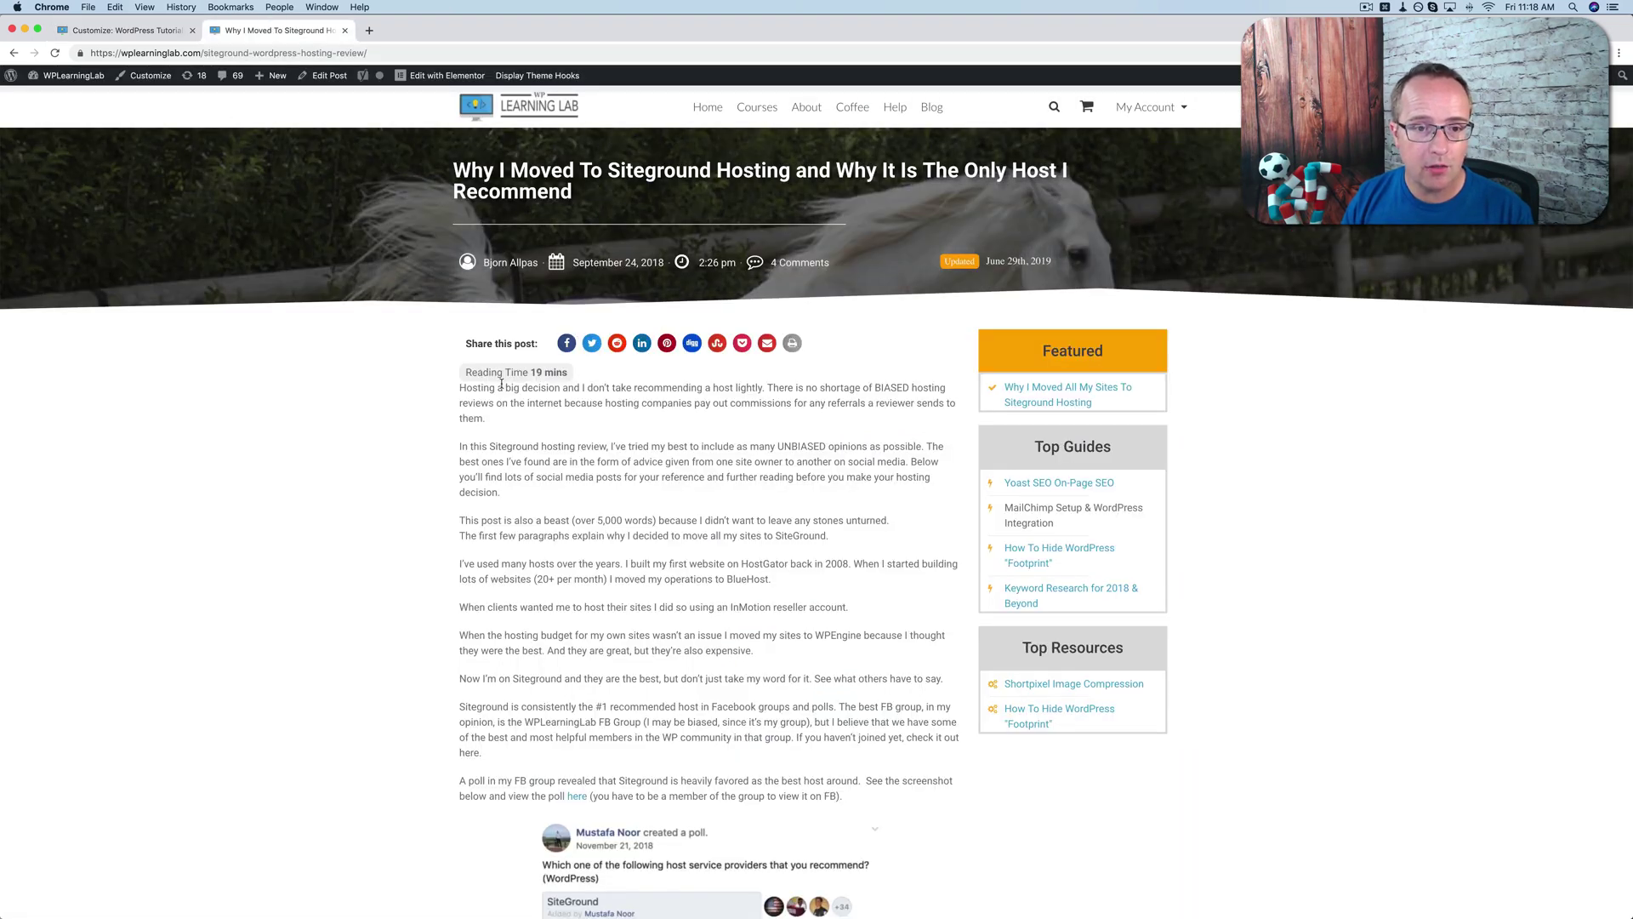